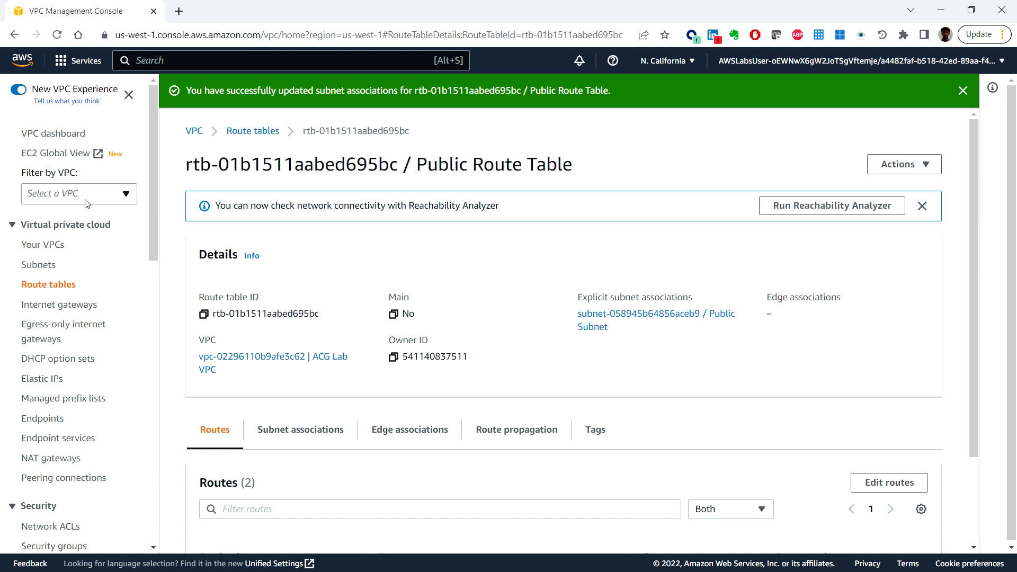
# Step: Start creating a new security group and name it Public SG
pyautogui.scroll(-4, 88, 209)
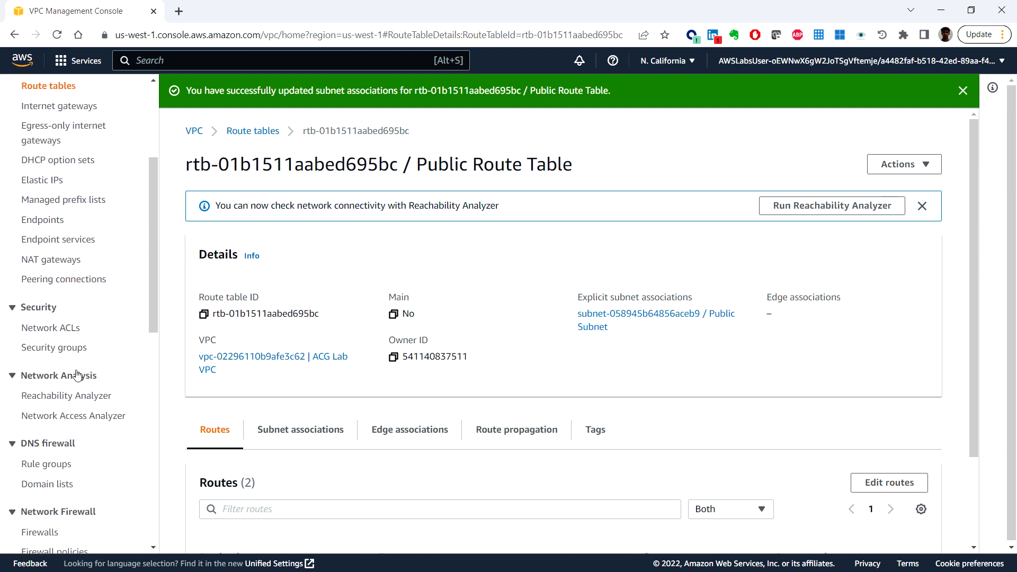
pyautogui.click(58, 348)
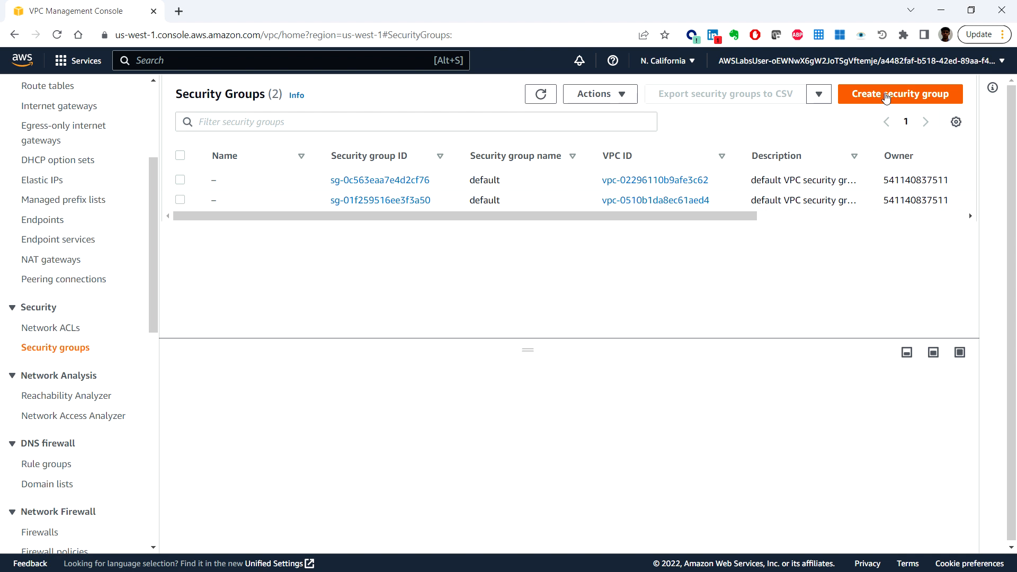
pyautogui.click(885, 95)
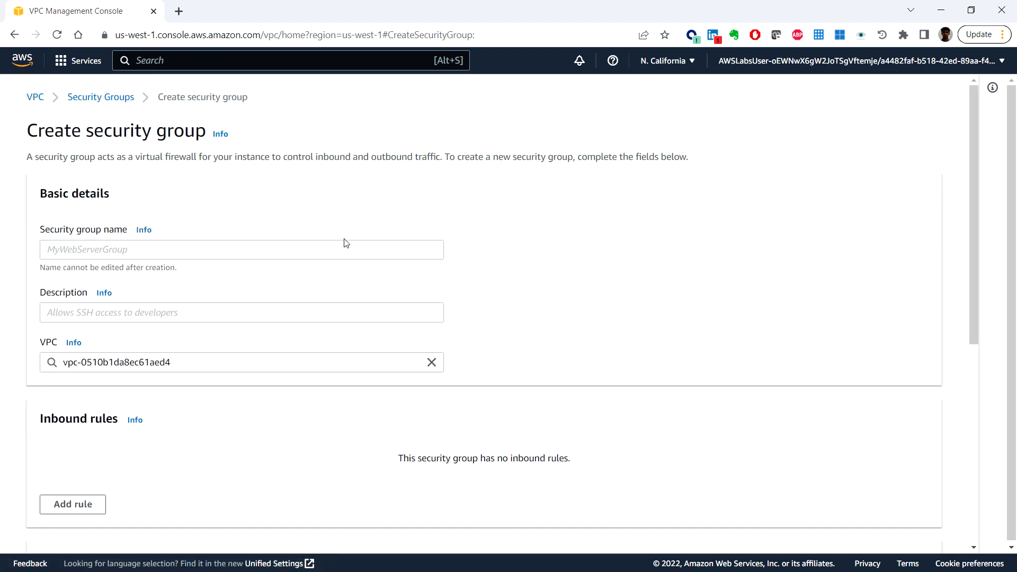
pyautogui.click(168, 252)
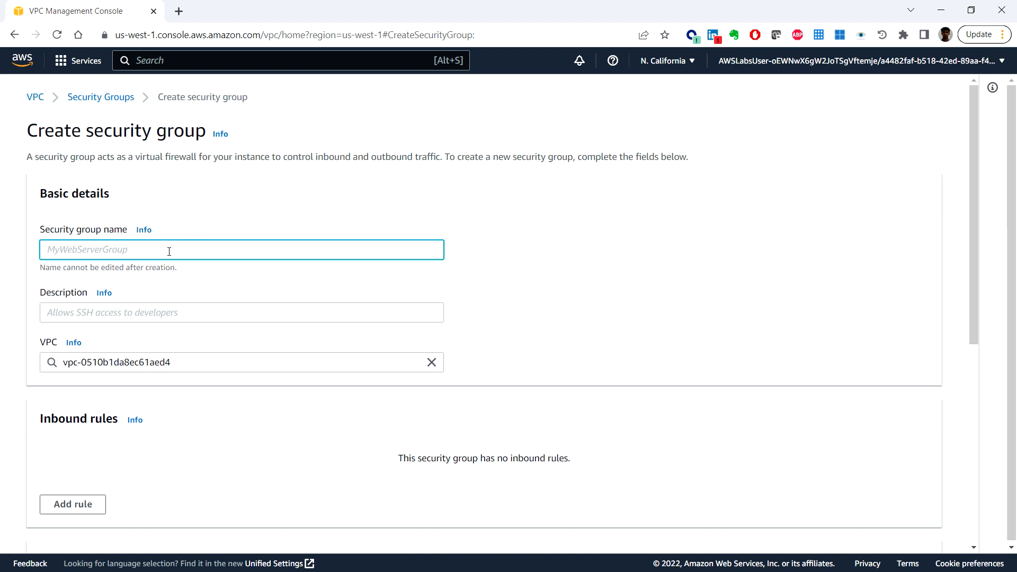
pyautogui.write('Public SG')
# Step: Set the security group's description to "Allows incoming traffic to public instance"
pyautogui.click(119, 311)
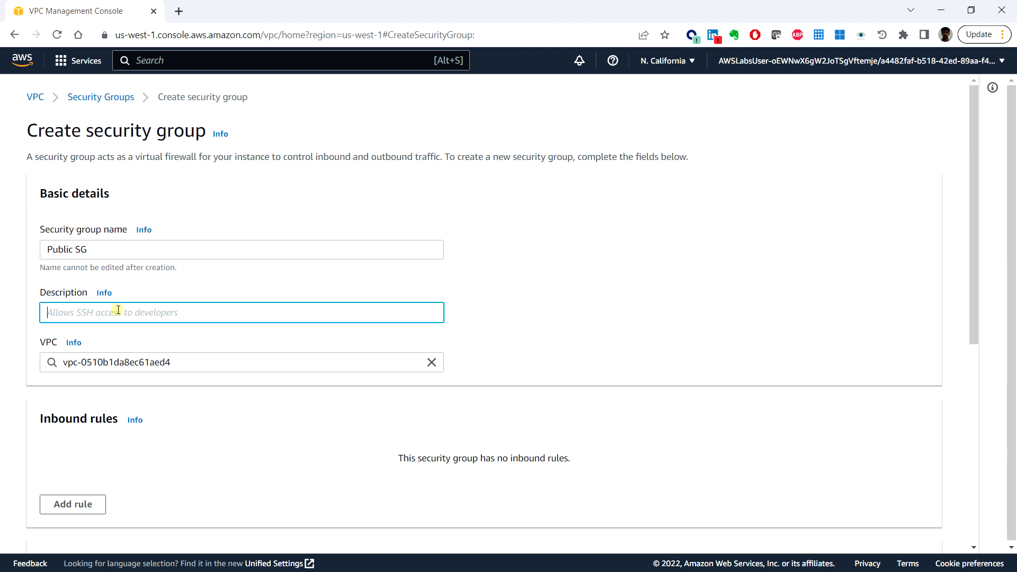
pyautogui.write('Allows incoming traffic ')
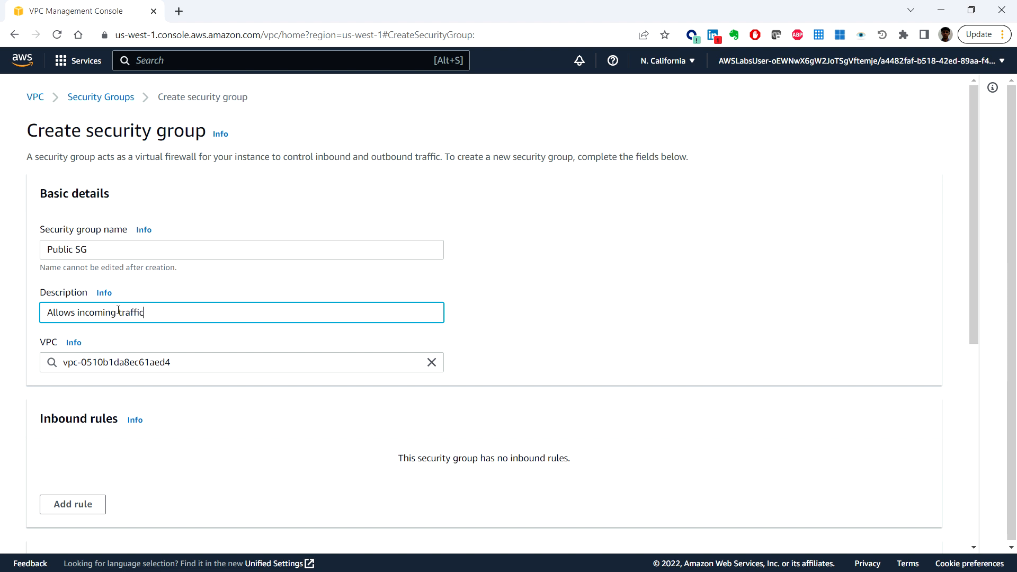
pyautogui.write('to public instance')
# Step: Replace the default VPC of the security group with ACG Lab VPC (10.0.0.0/16)
pyautogui.scroll(-1, 220, 392)
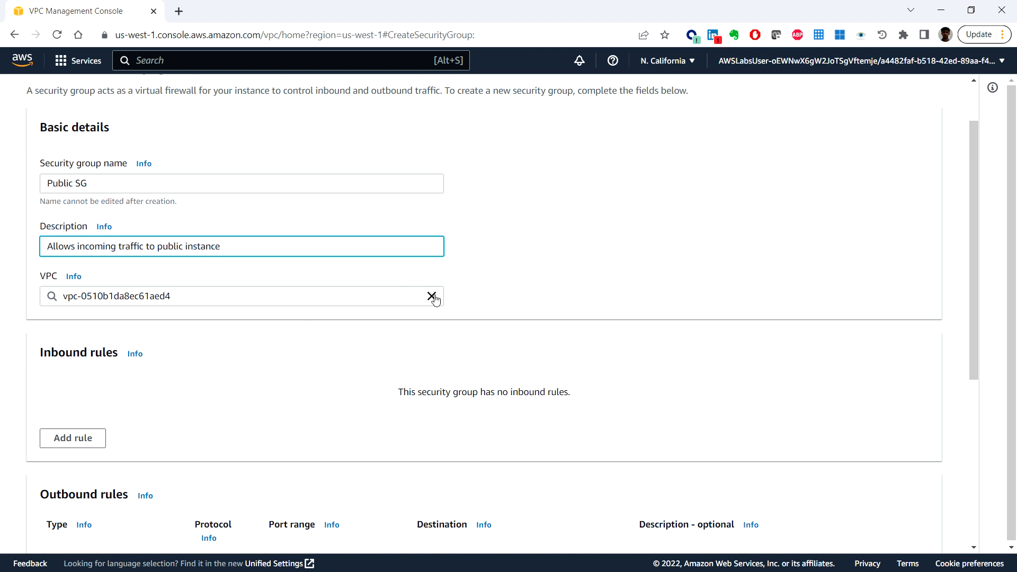
pyautogui.click(432, 297)
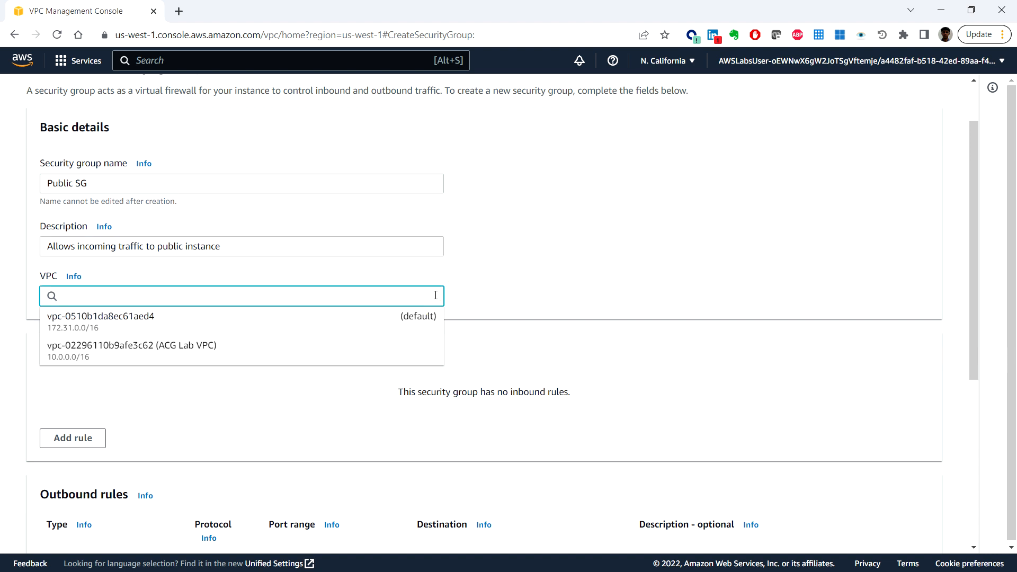
pyautogui.click(207, 355)
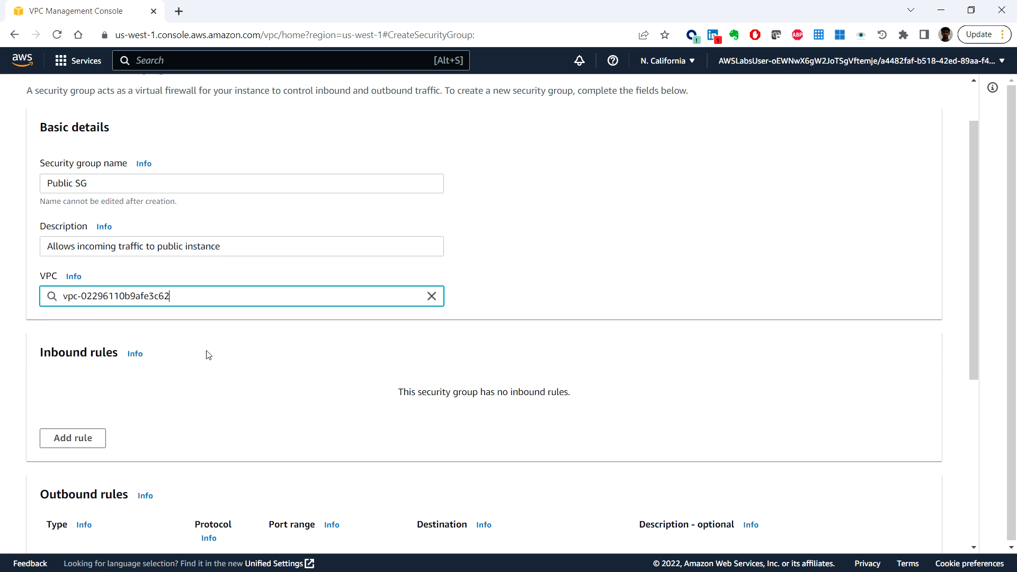
# Step: Add an inbound rule that allows HTTP traffic from Anywhere-IPv4, leaving its description empty
pyautogui.scroll(-3, 272, 364)
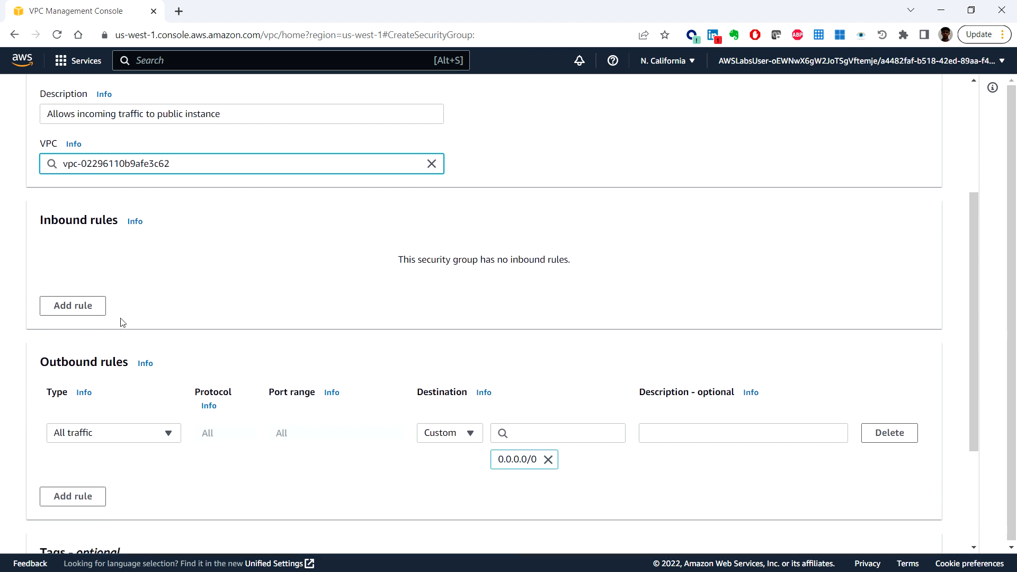
pyautogui.click(91, 311)
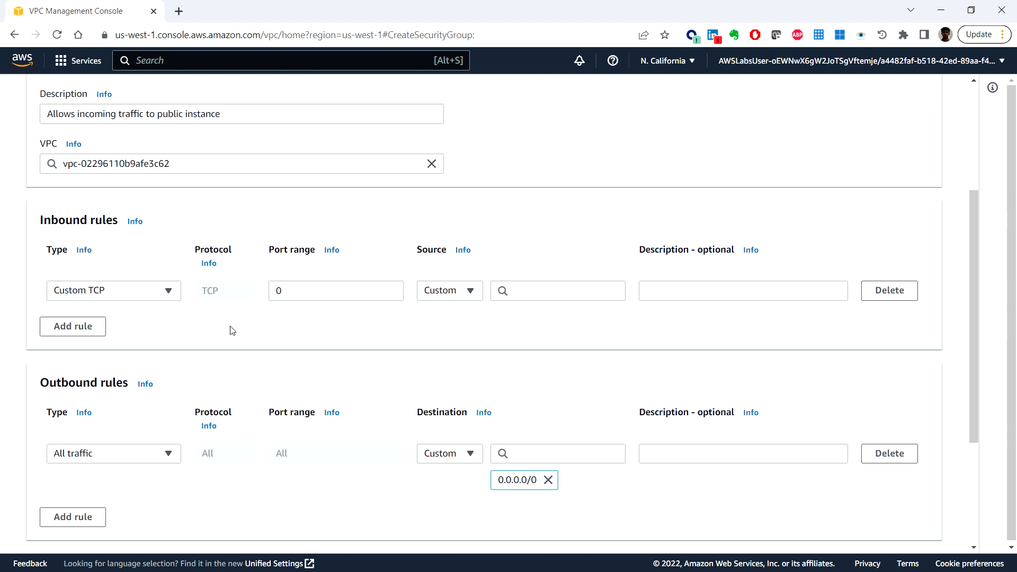
pyautogui.click(165, 294)
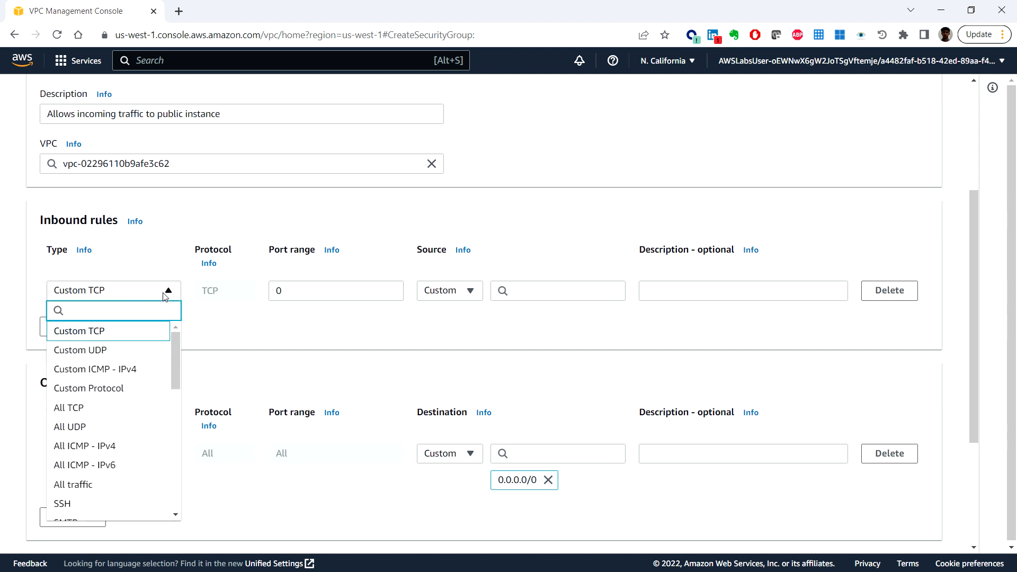
pyautogui.scroll(-2, 125, 392)
pyautogui.scroll(-3, 123, 409)
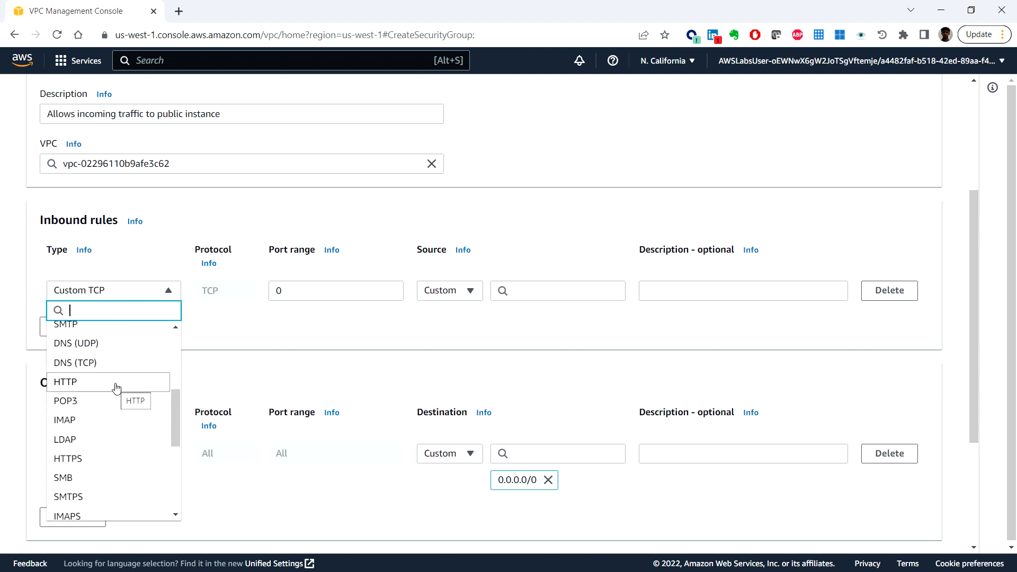
pyautogui.click(116, 386)
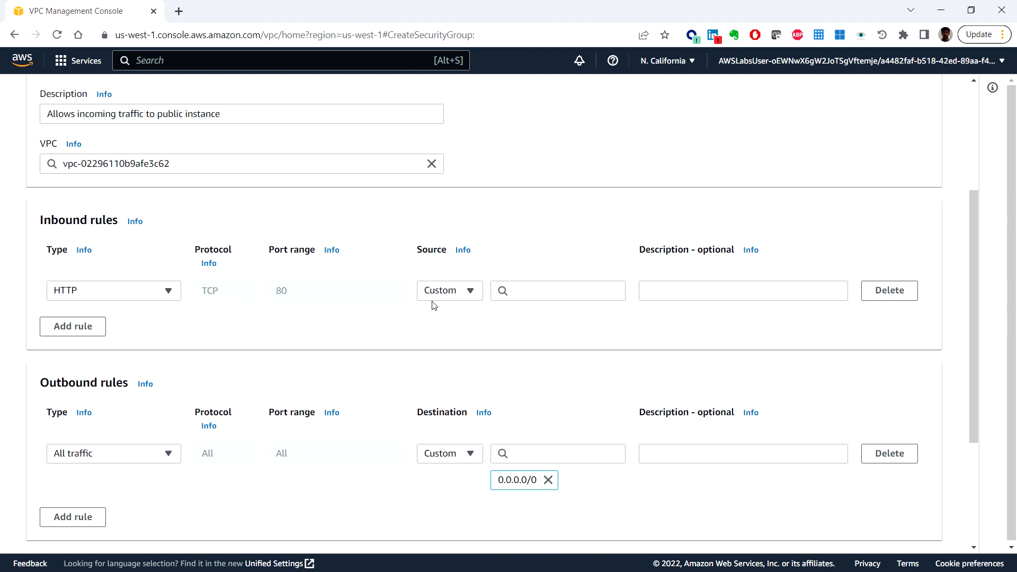
pyautogui.click(454, 296)
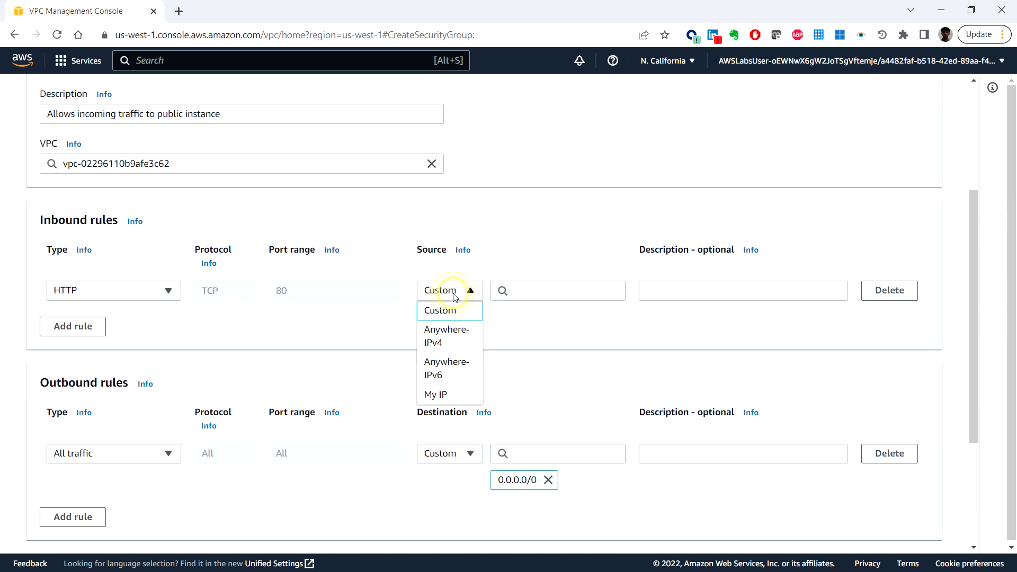
pyautogui.click(451, 339)
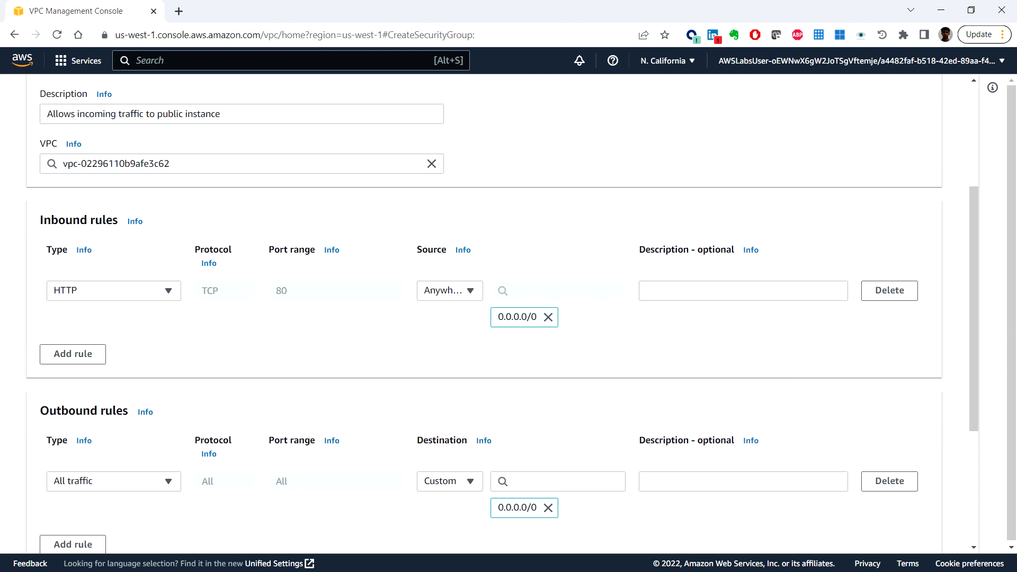
pyautogui.click(748, 286)
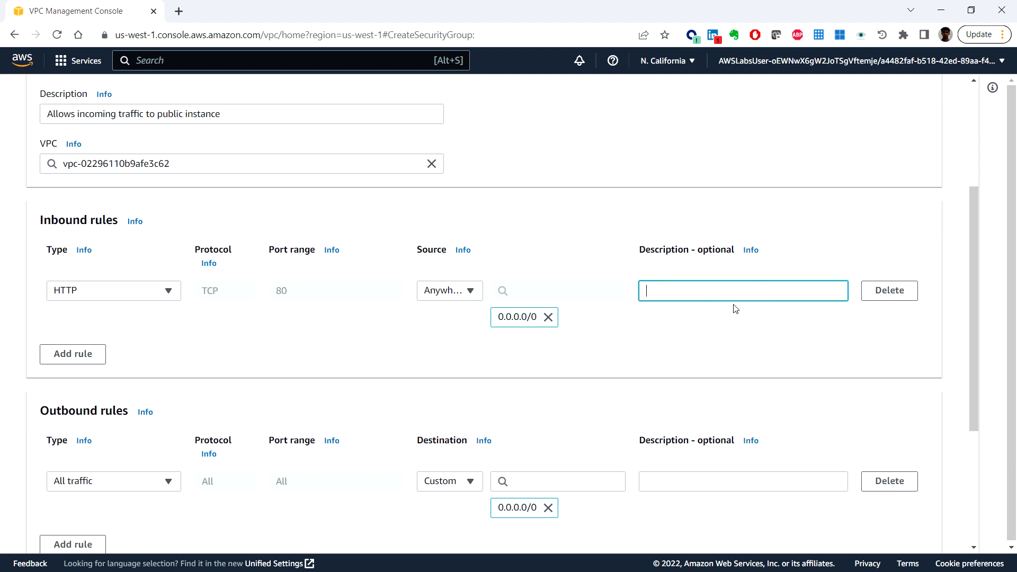
# Step: Add a tag to the security group with the key Name and the value Public SG
pyautogui.scroll(-2, 825, 311)
pyautogui.scroll(-1, 826, 310)
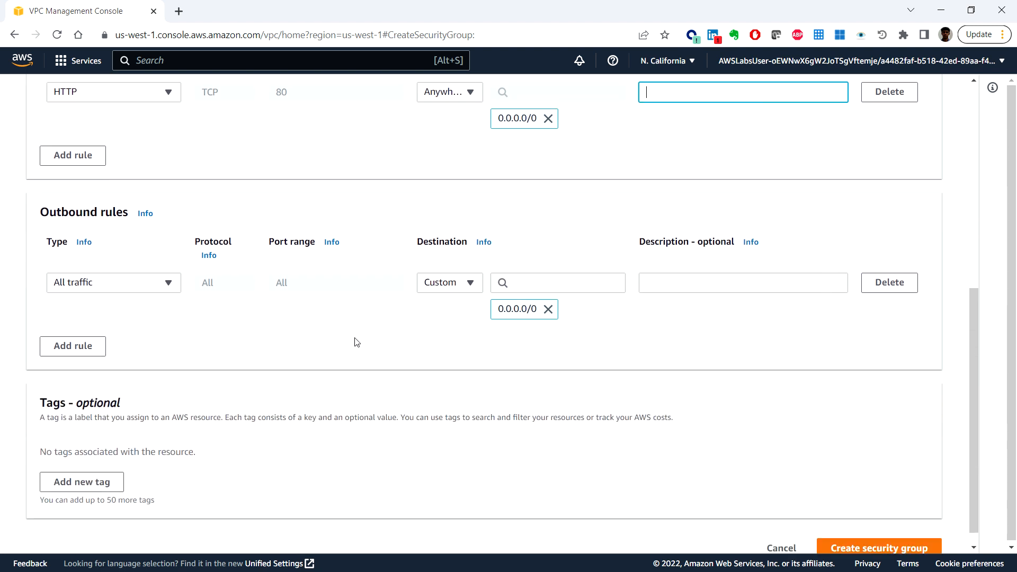
pyautogui.click(82, 483)
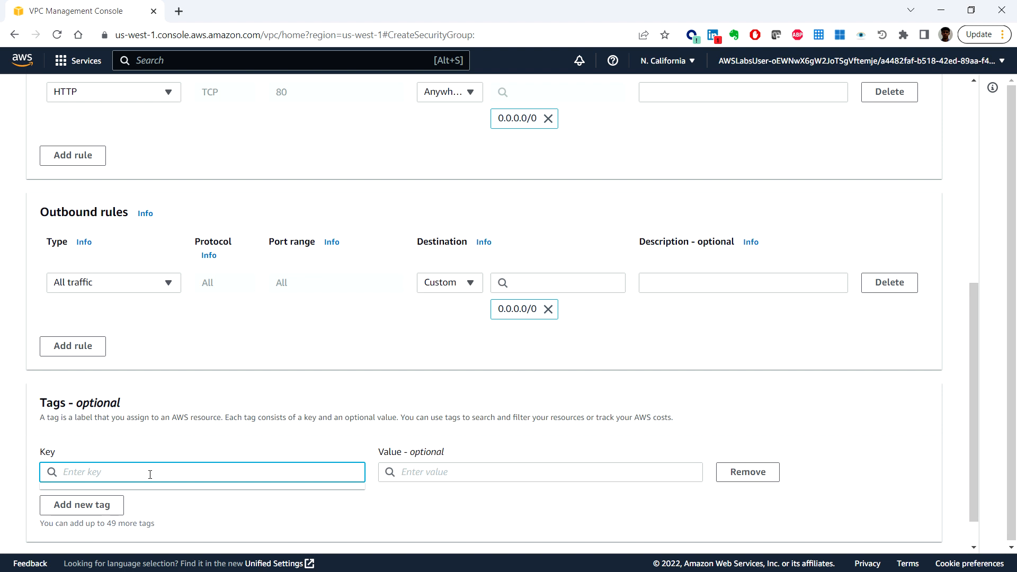
pyautogui.write('Name')
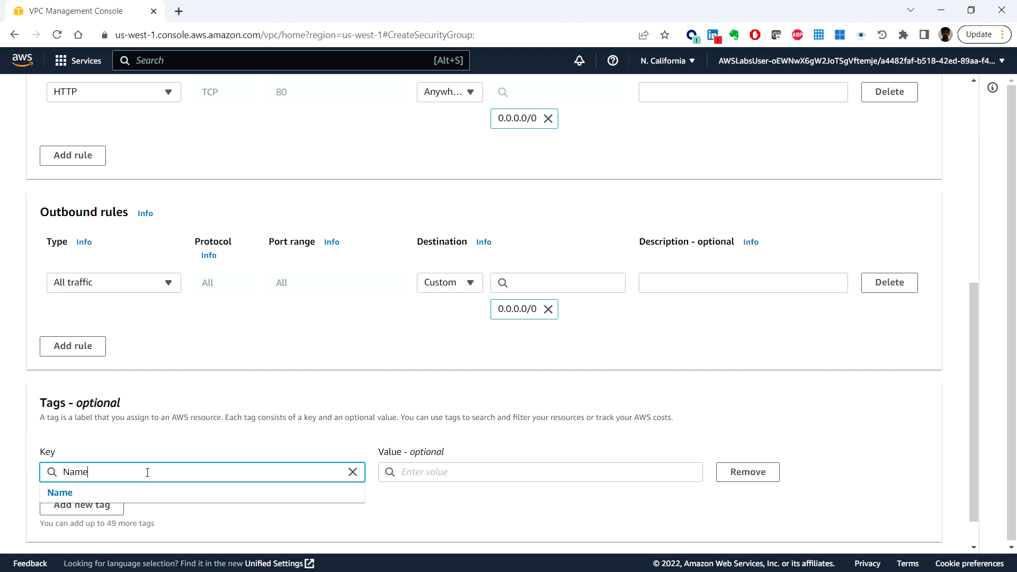
pyautogui.click(77, 492)
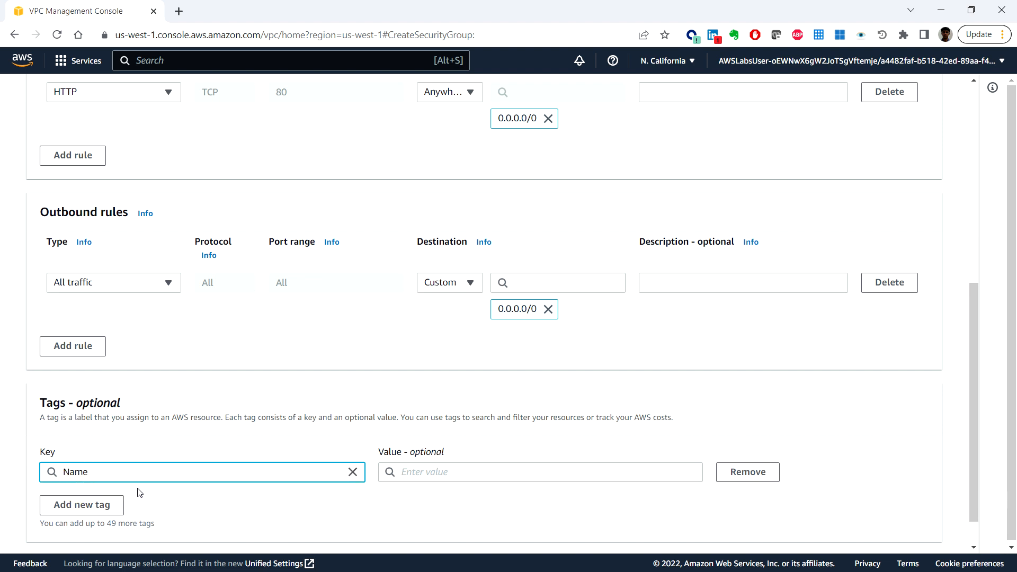
pyautogui.click(436, 477)
pyautogui.write('Pu')
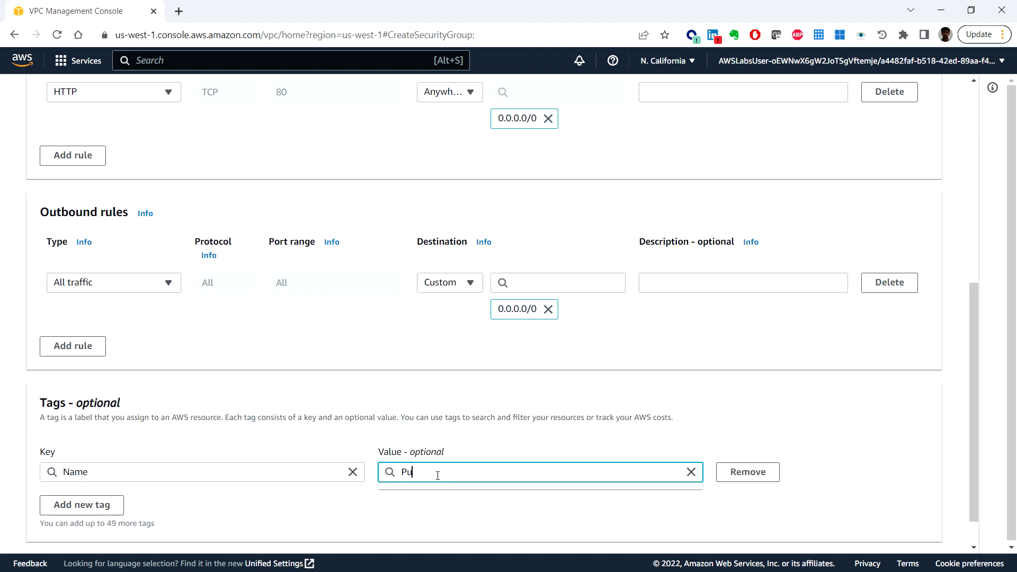
pyautogui.write('blic SG')
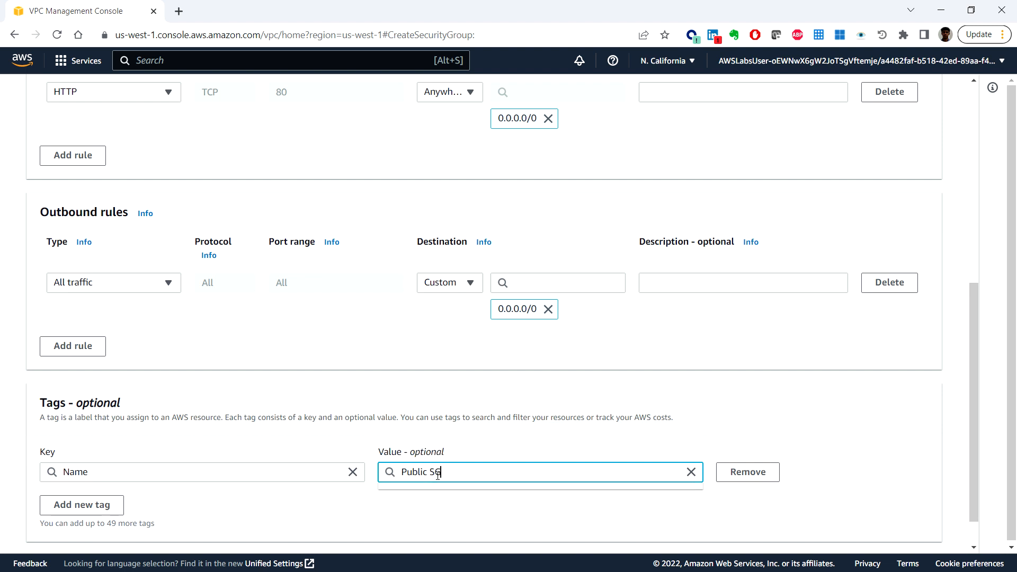
pyautogui.click(441, 509)
# Step: Create the security group and review its details and inbound rules
pyautogui.scroll(-1, 442, 510)
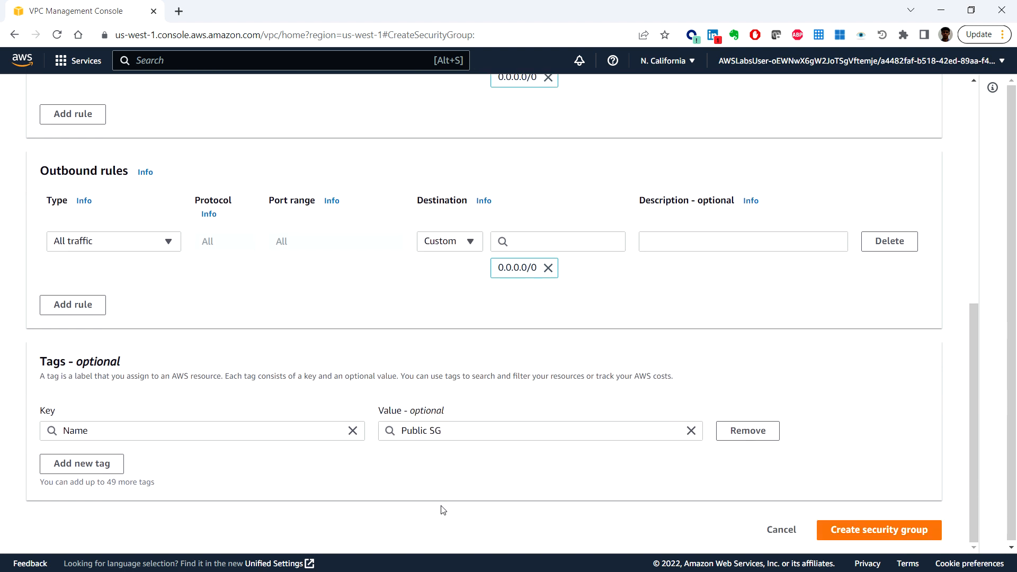
pyautogui.click(892, 533)
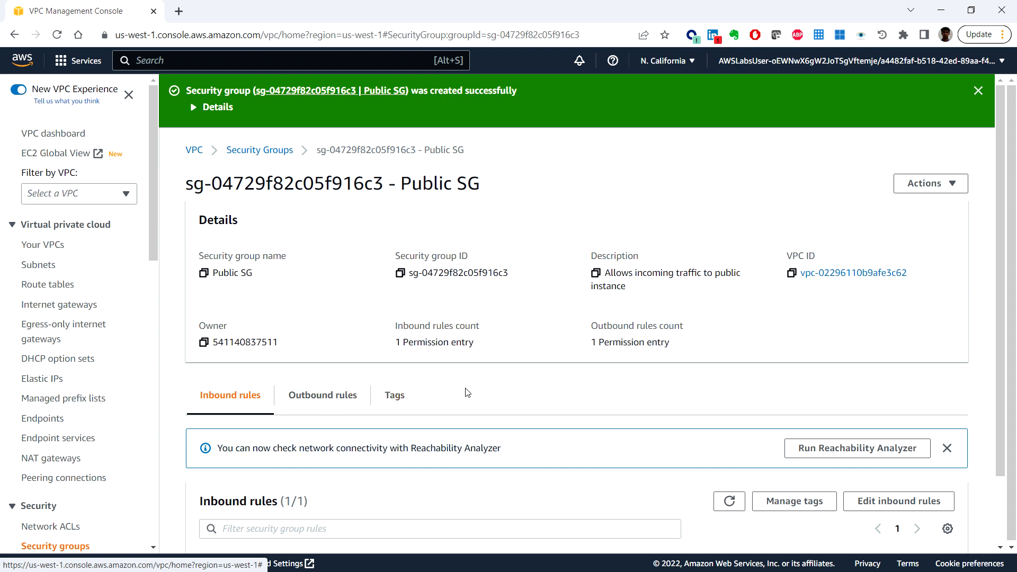
pyautogui.scroll(-1, 479, 375)
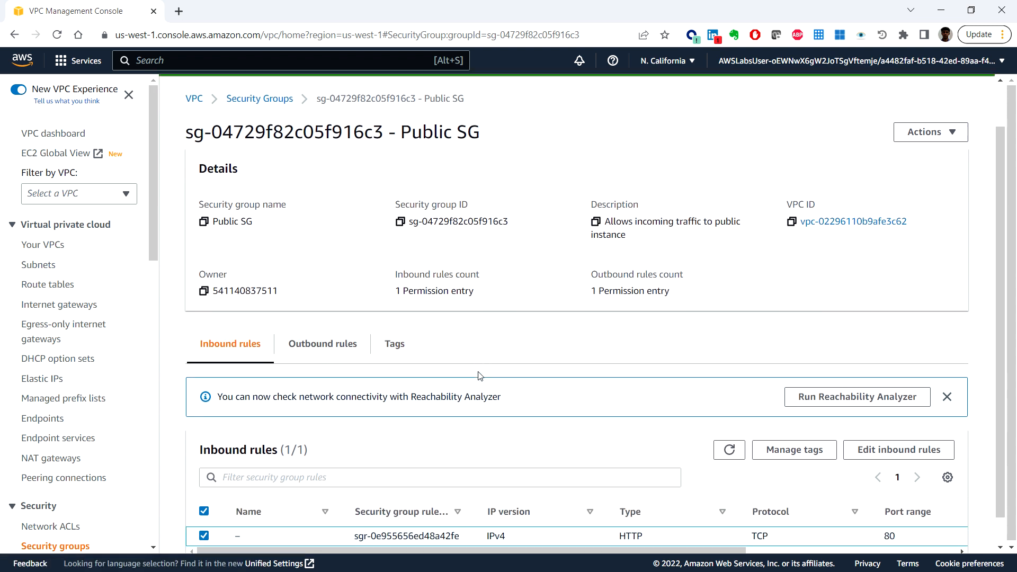
pyautogui.scroll(1, 480, 375)
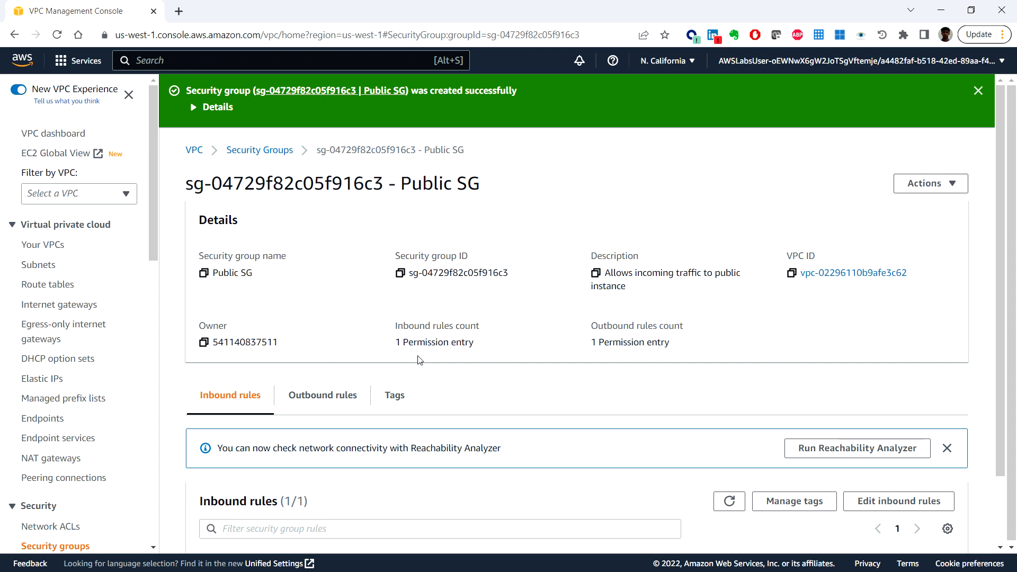
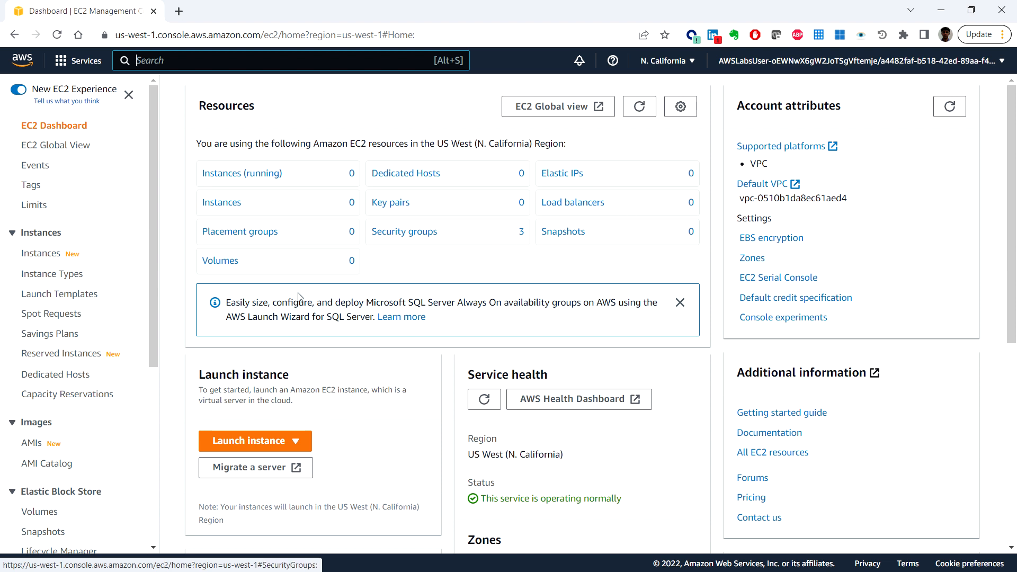
# Step: Start launching a new EC2 instance and name it Public Instance
pyautogui.scroll(-2, 689, 313)
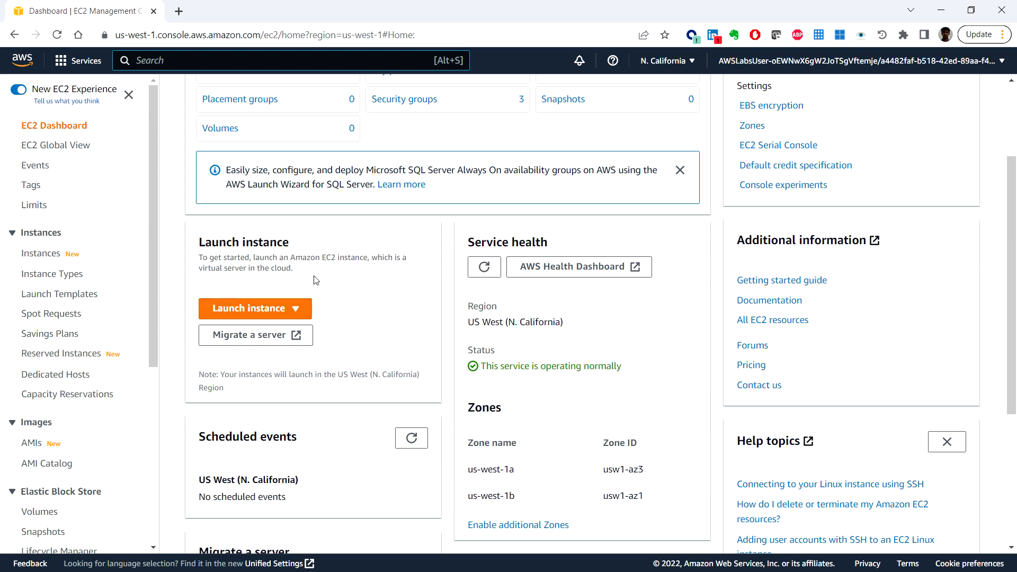
pyautogui.click(297, 311)
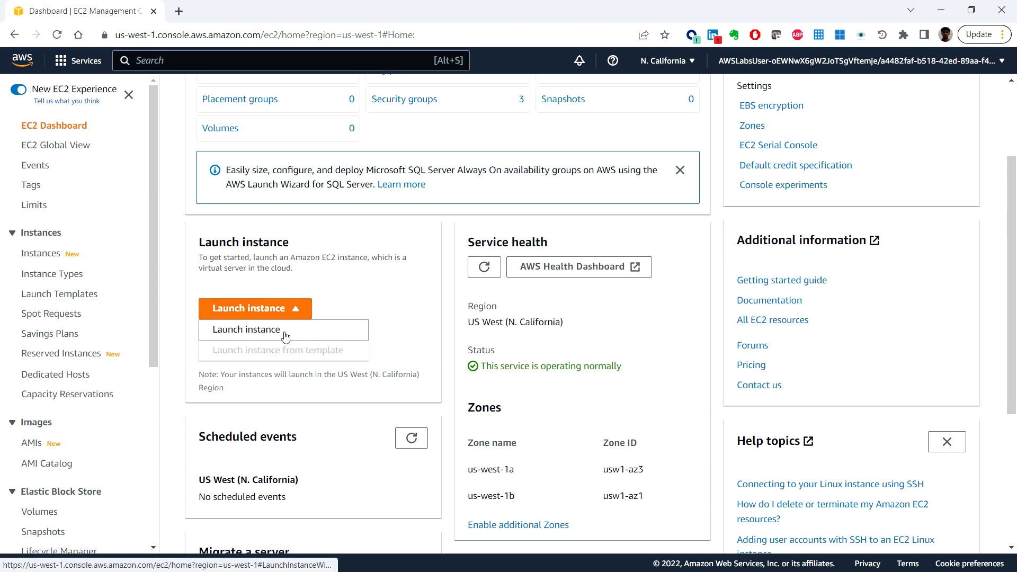
pyautogui.click(280, 334)
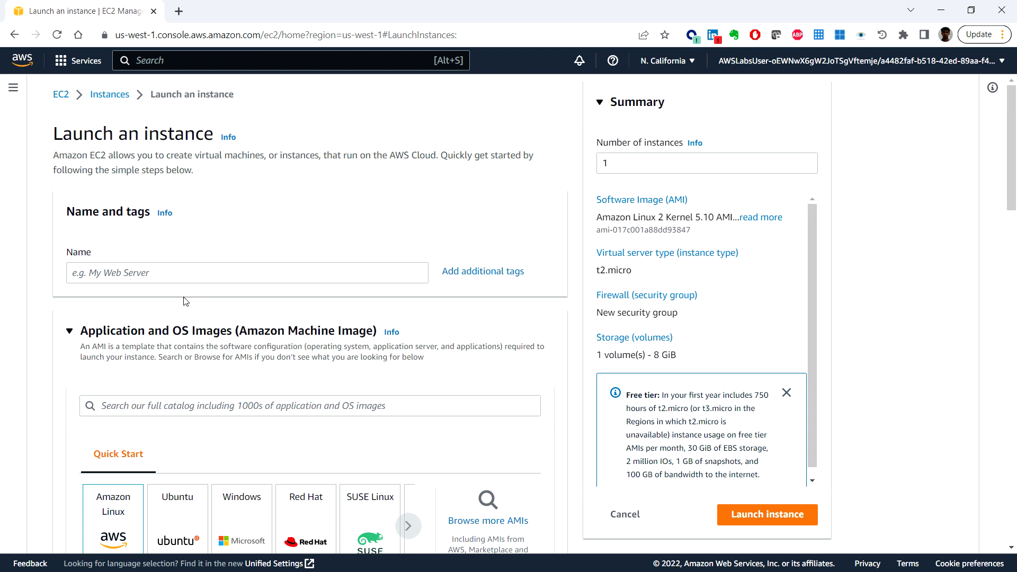
pyautogui.click(185, 273)
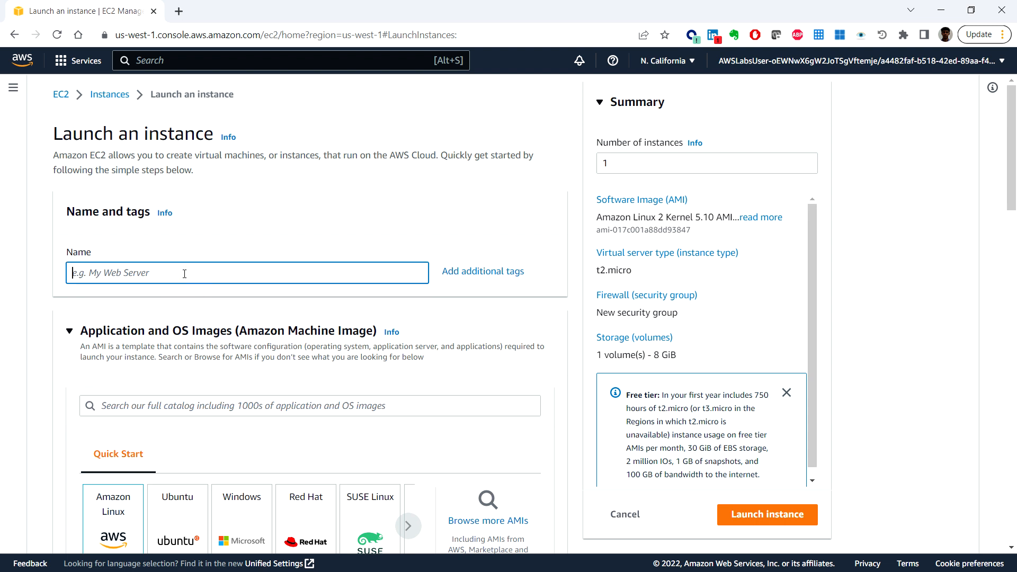
pyautogui.write('Public Instance')
pyautogui.hotkey('alt', 'Tab')
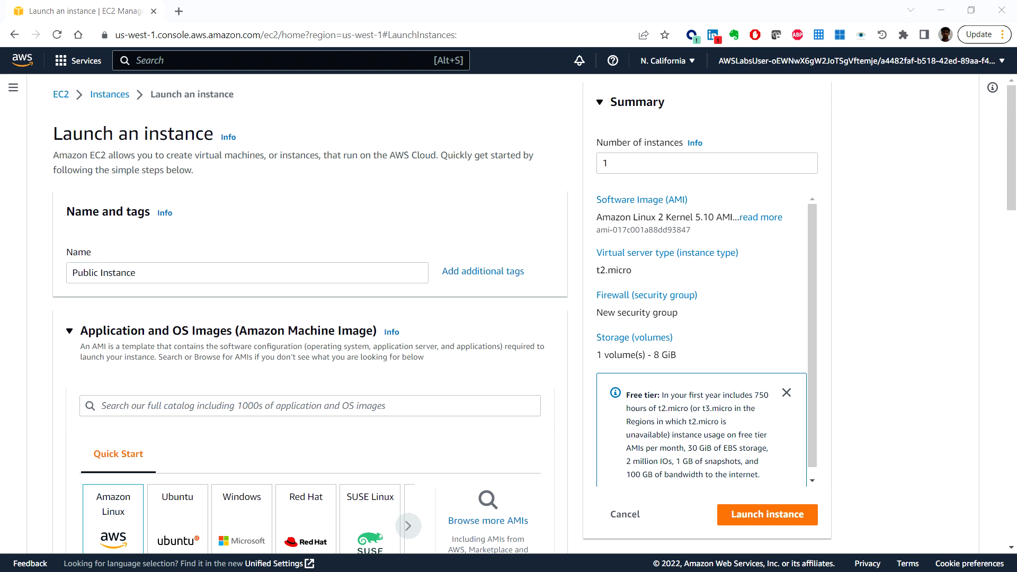
pyautogui.hotkey('alt', 'Tab')
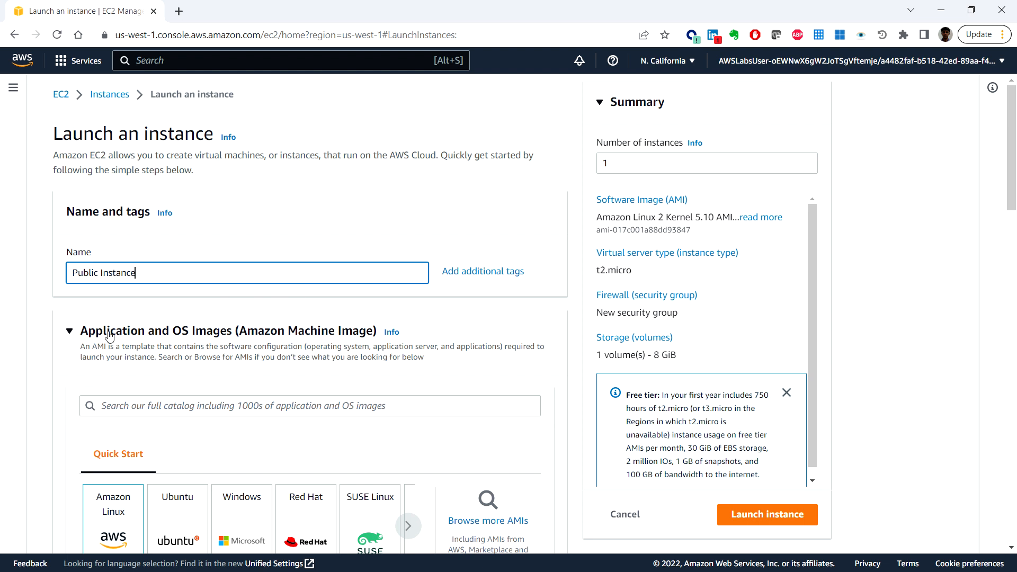
# Step: Review the available Amazon Linux machine images, keeping Amazon Linux 2 AMI (HVM) - Kernel 5.10, SSD Volume Type
pyautogui.scroll(-1, 289, 323)
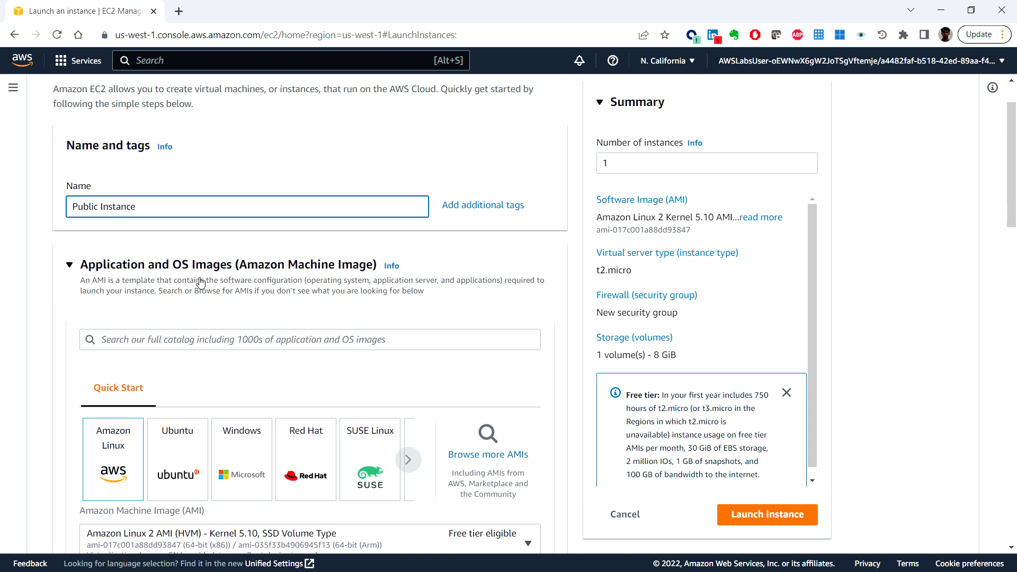
pyautogui.scroll(-1, 200, 284)
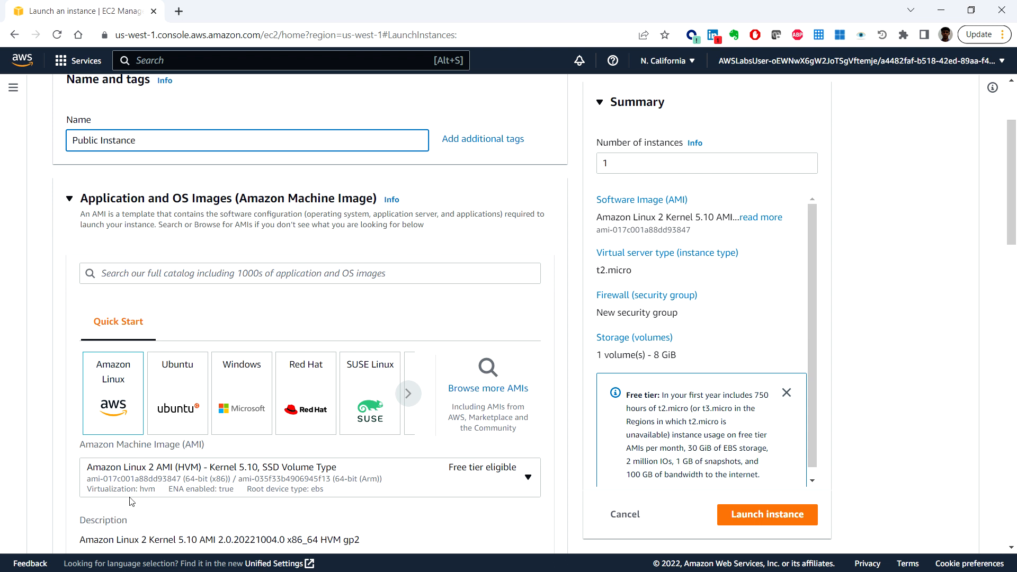
pyautogui.click(526, 478)
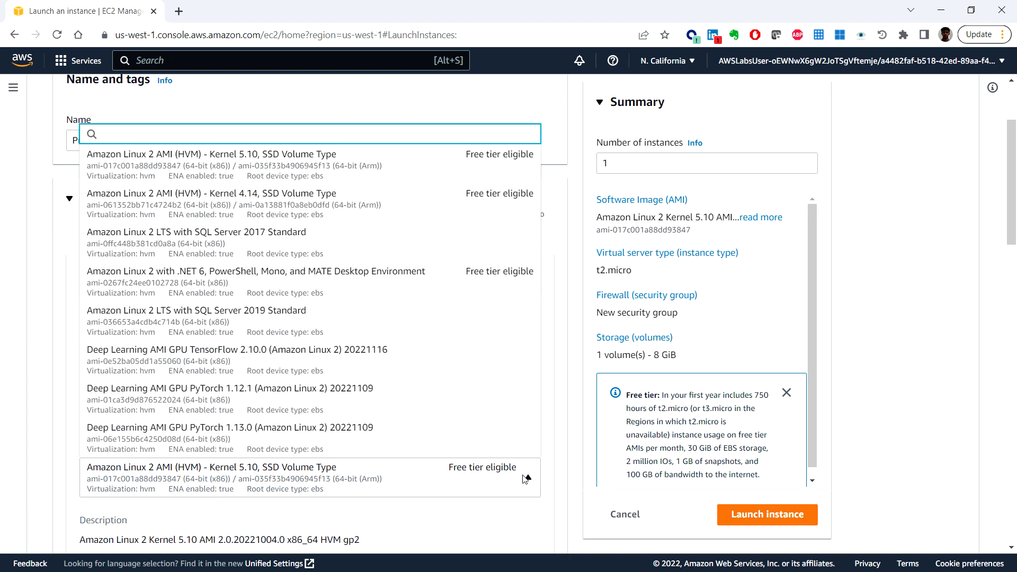
pyautogui.click(526, 479)
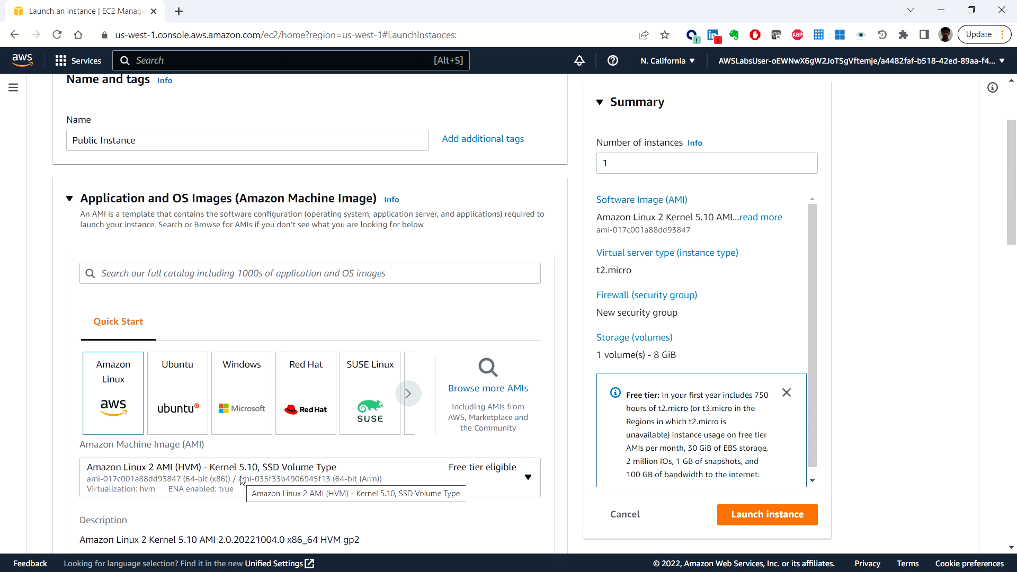
# Step: Set the instance type to t3.micro
pyautogui.scroll(-5, 241, 480)
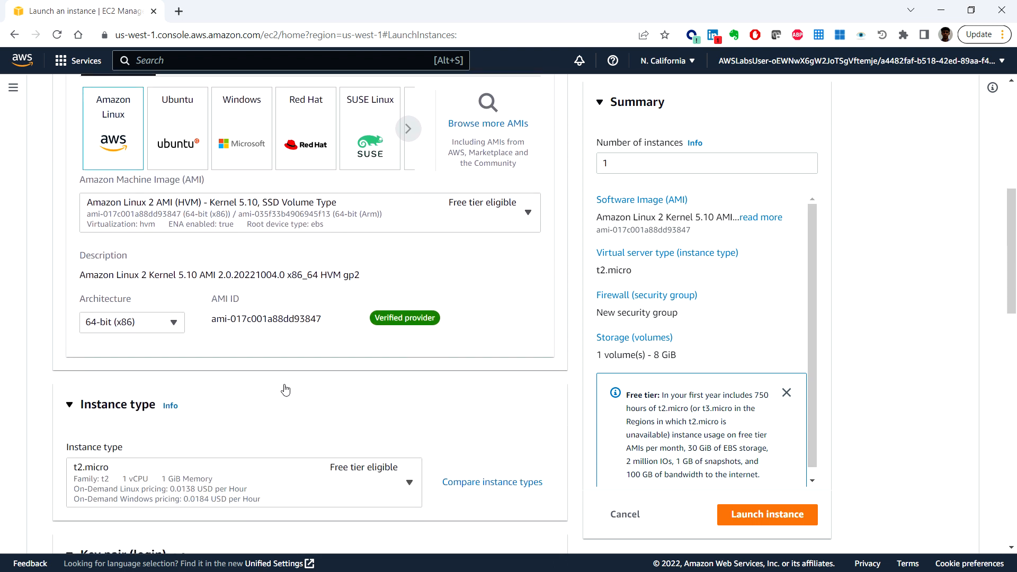
pyautogui.scroll(-2, 281, 392)
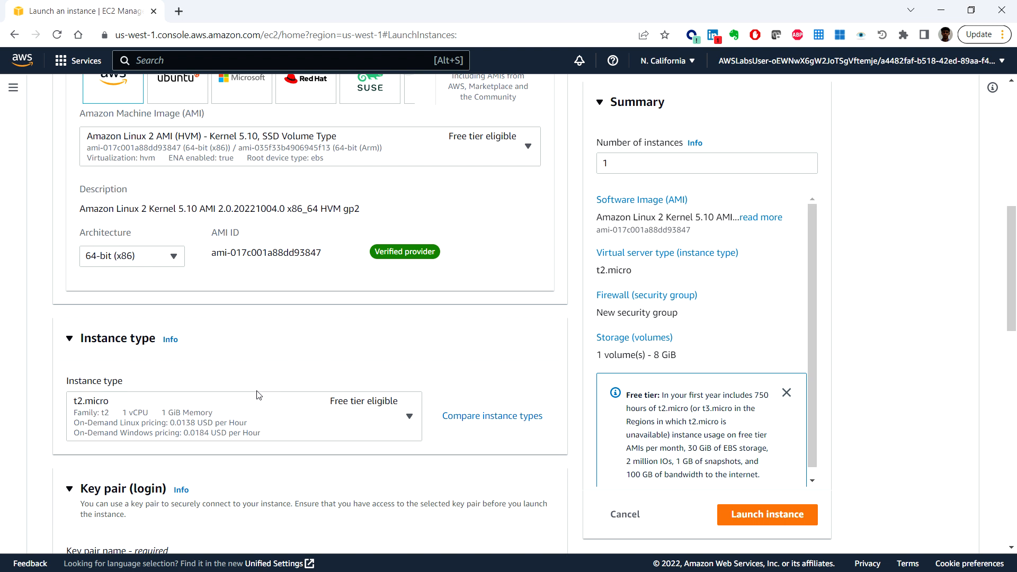
pyautogui.click(390, 422)
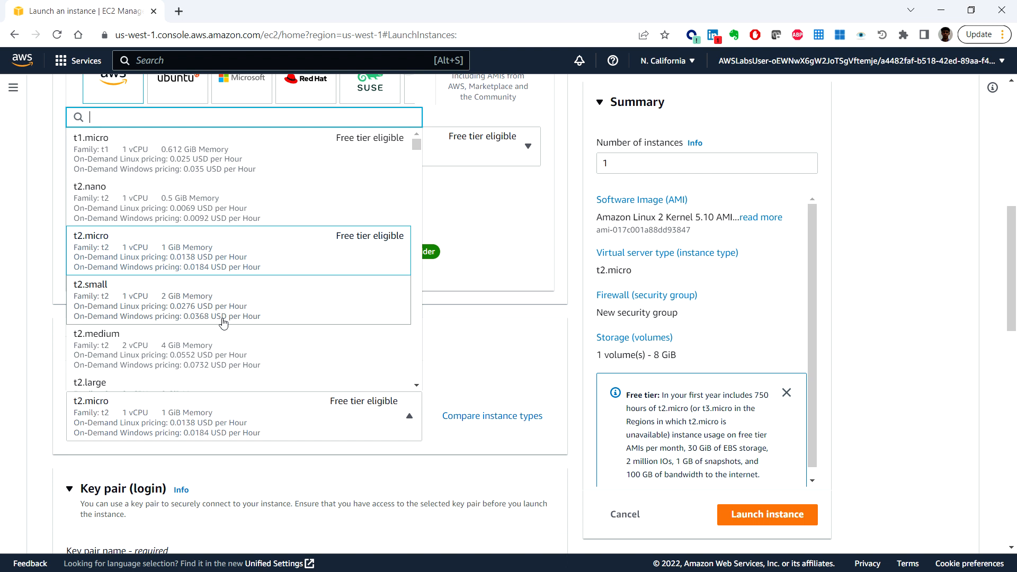
pyautogui.scroll(-4, 225, 312)
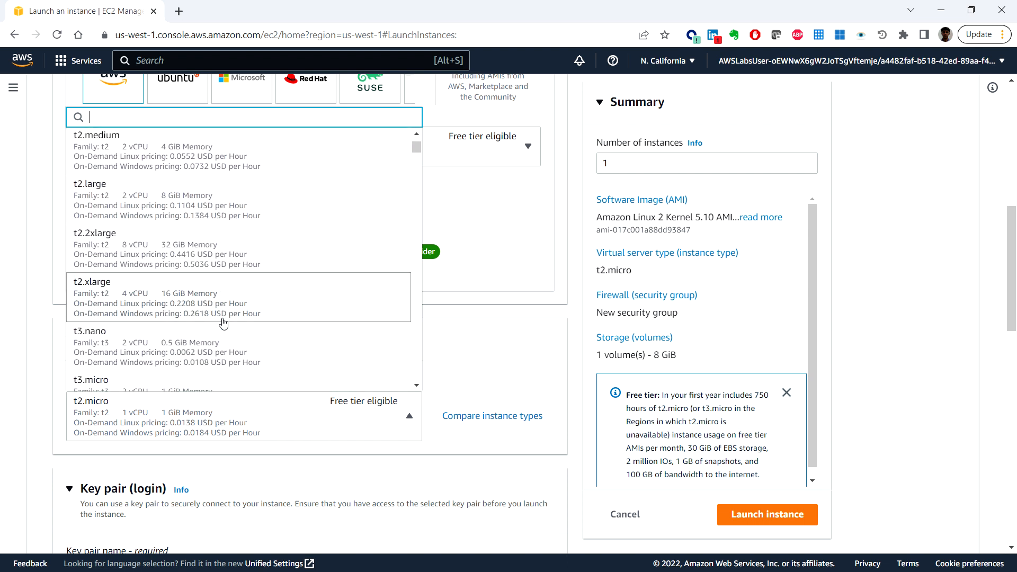
pyautogui.scroll(-1, 223, 322)
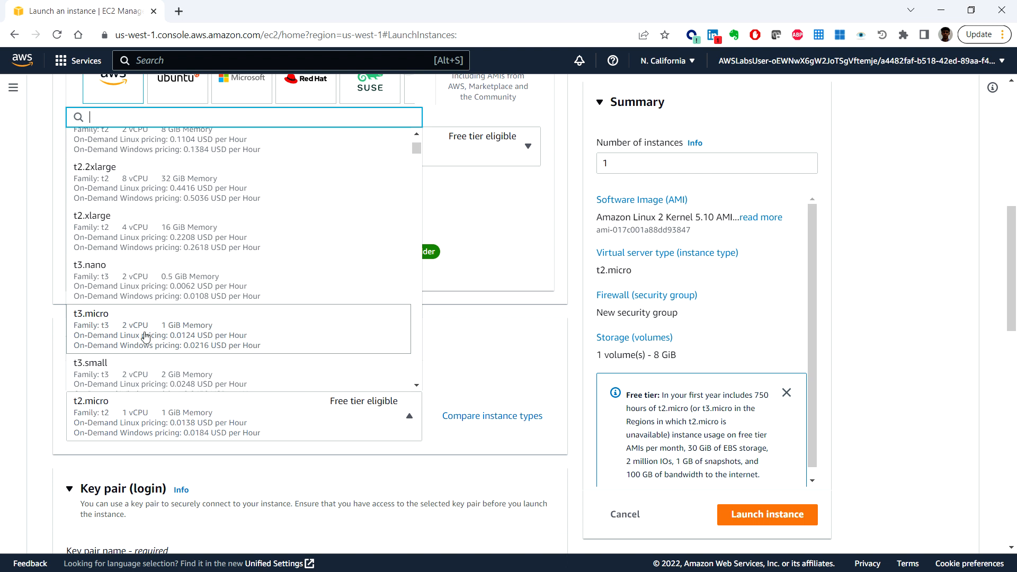
pyautogui.click(236, 334)
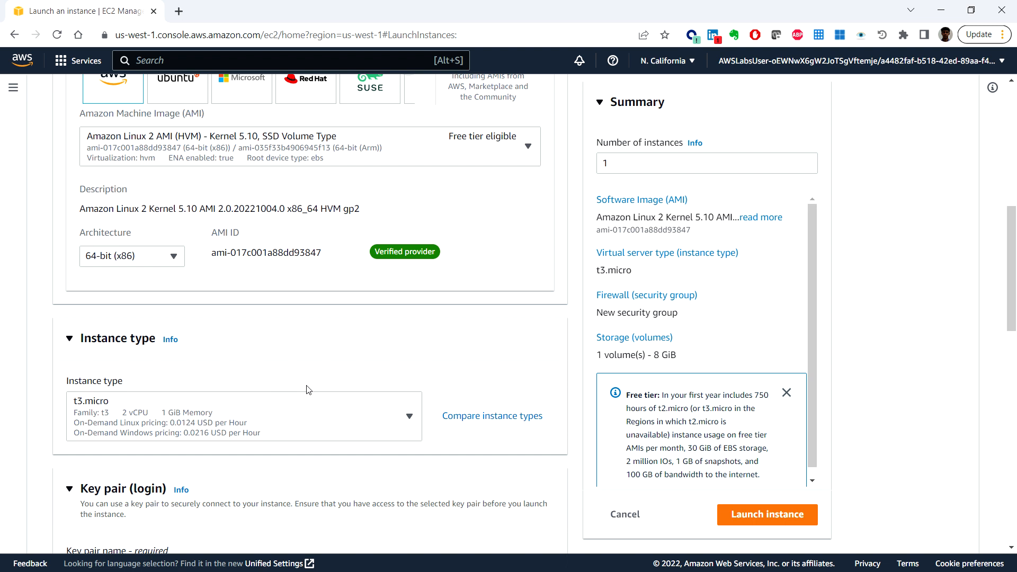
# Step: Choose to proceed without a key pair for the instance login
pyautogui.scroll(-2, 310, 392)
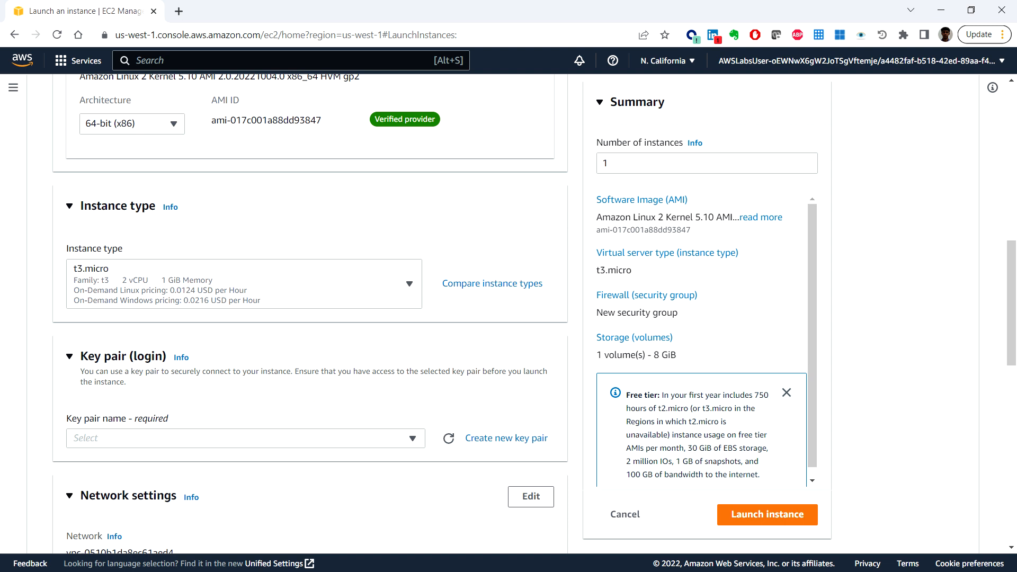
pyautogui.scroll(-1, 298, 393)
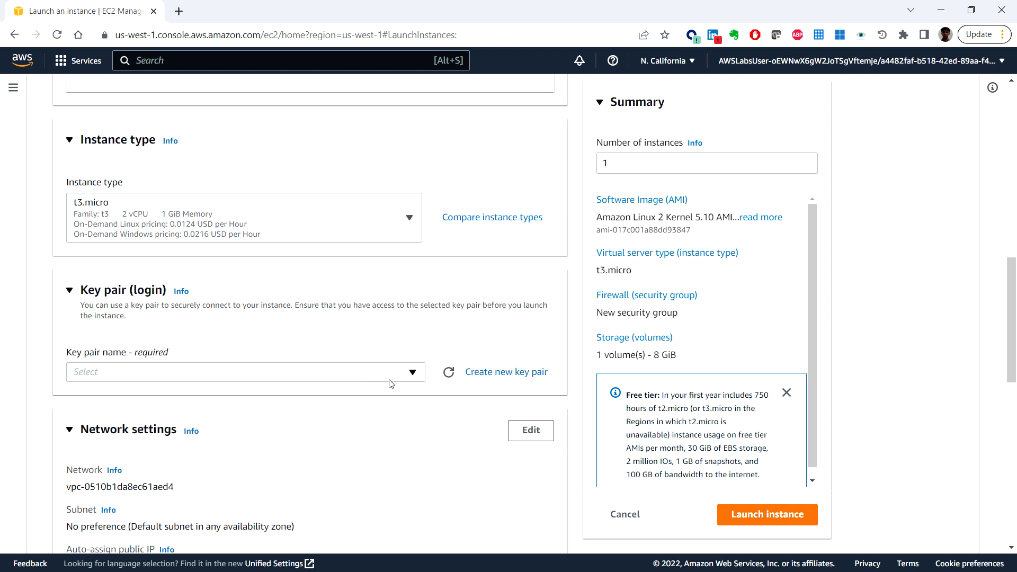
pyautogui.click(411, 372)
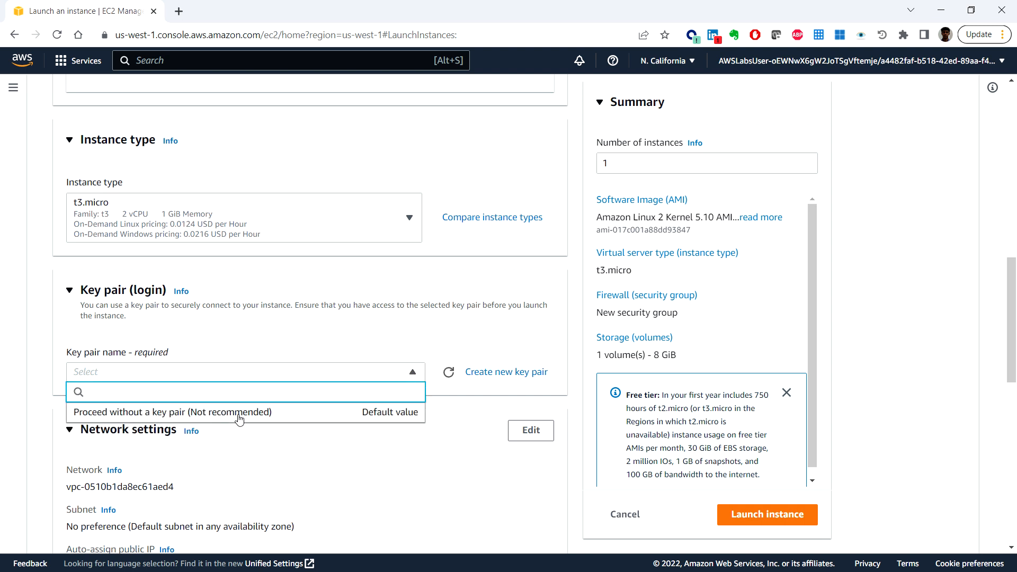
pyautogui.click(306, 419)
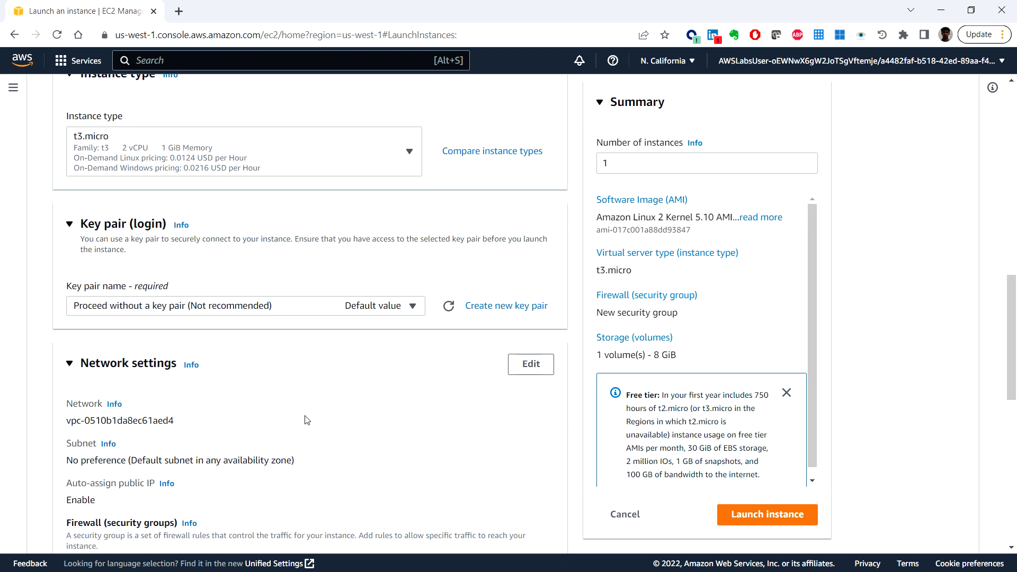
# Step: Edit the network settings to place the instance in ACG Lab VPC and its Public Subnet
pyautogui.scroll(-1, 466, 410)
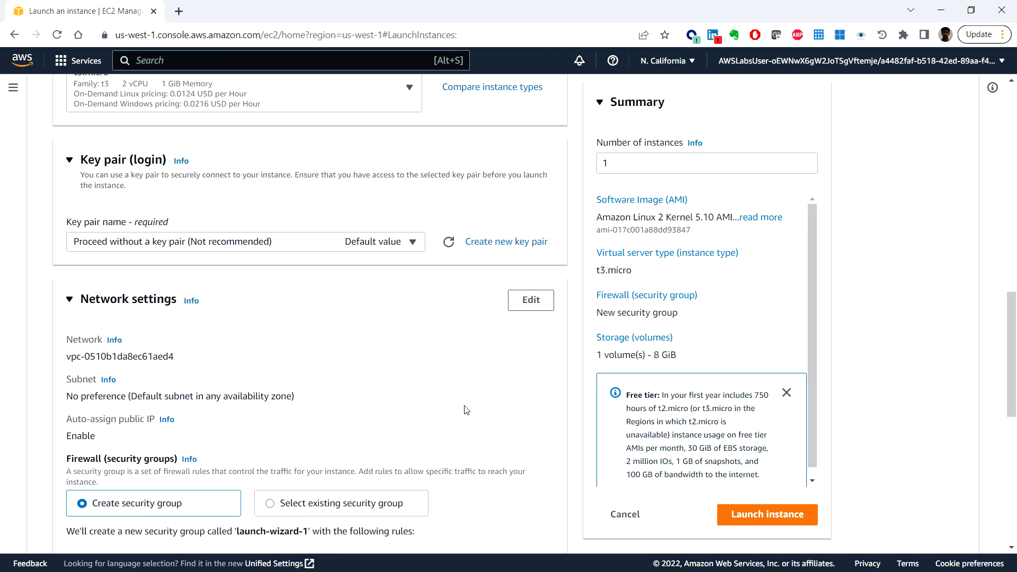
pyautogui.click(532, 298)
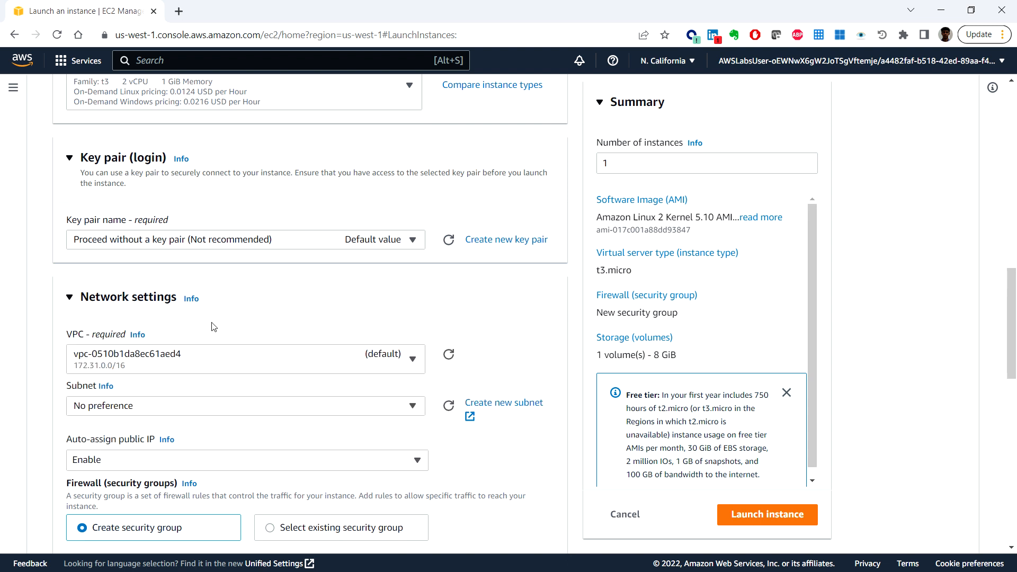
pyautogui.click(351, 362)
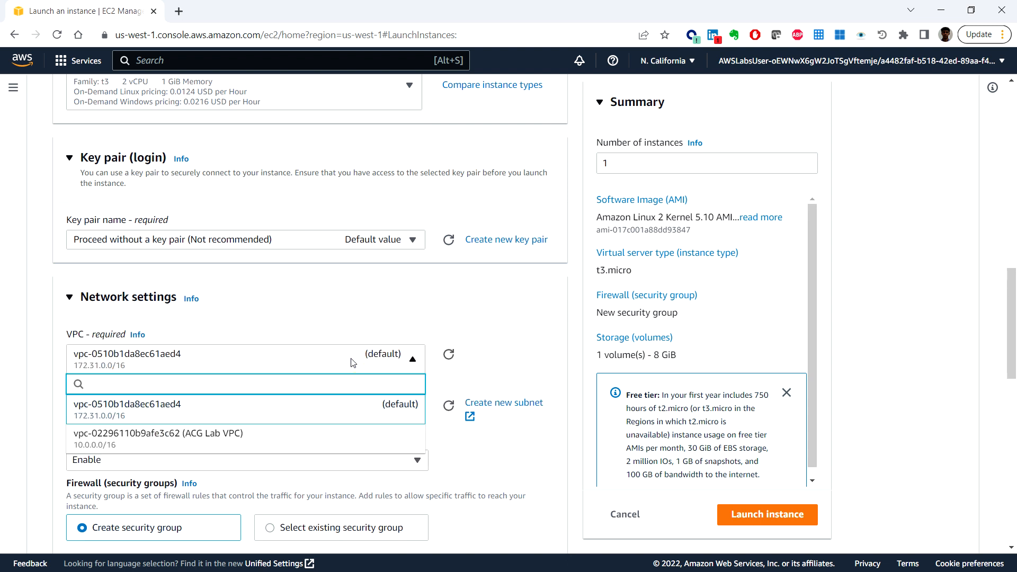
pyautogui.click(307, 447)
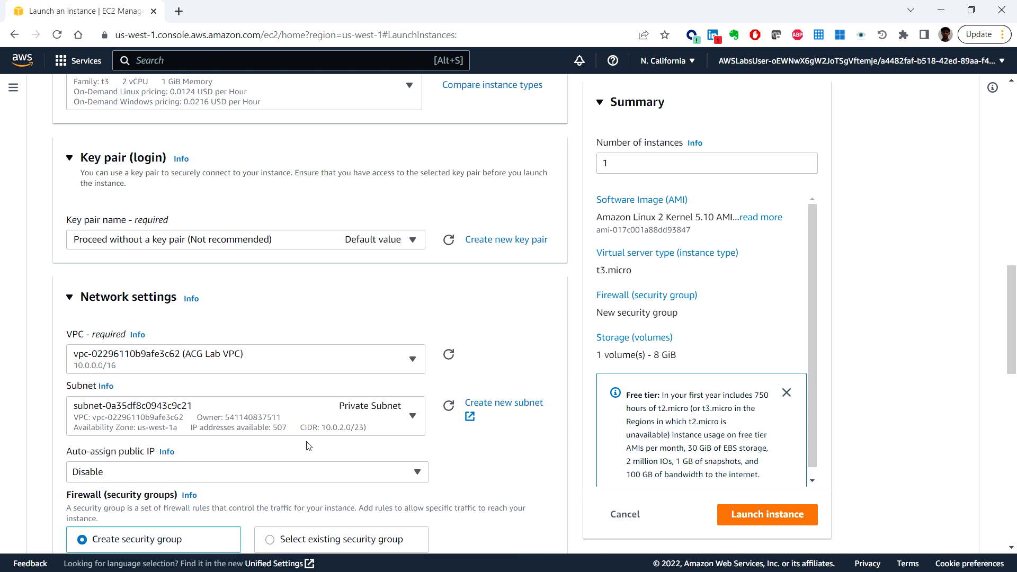
pyautogui.click(379, 424)
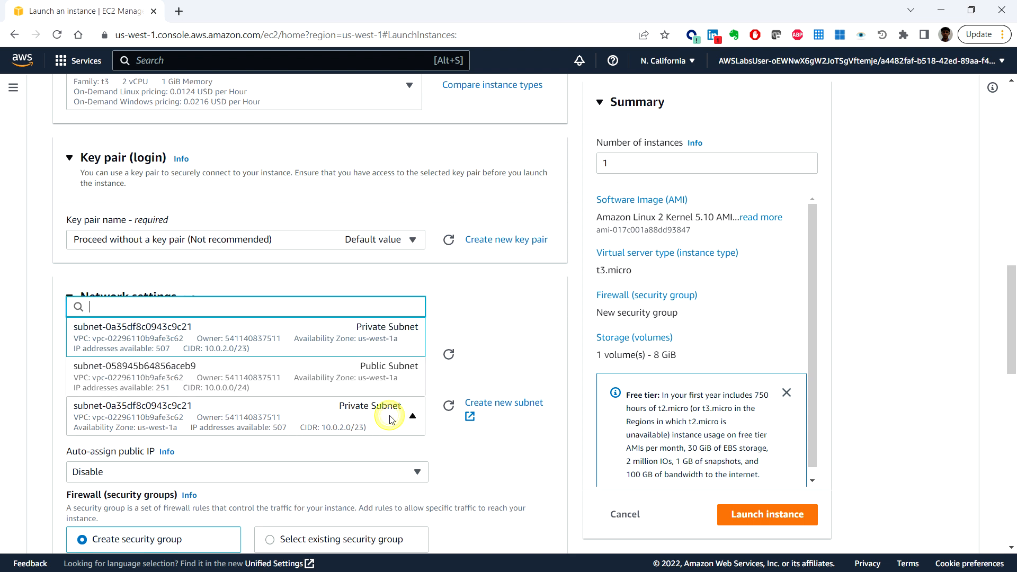
pyautogui.click(285, 376)
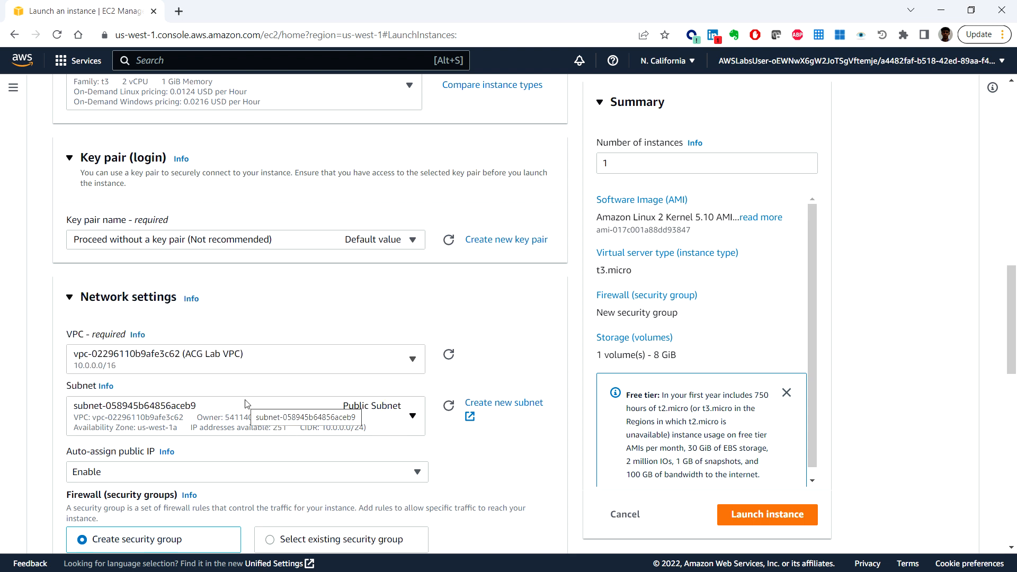
# Step: Assign the existing security group Public SG to the instance instead of creating a new one
pyautogui.scroll(-2, 289, 448)
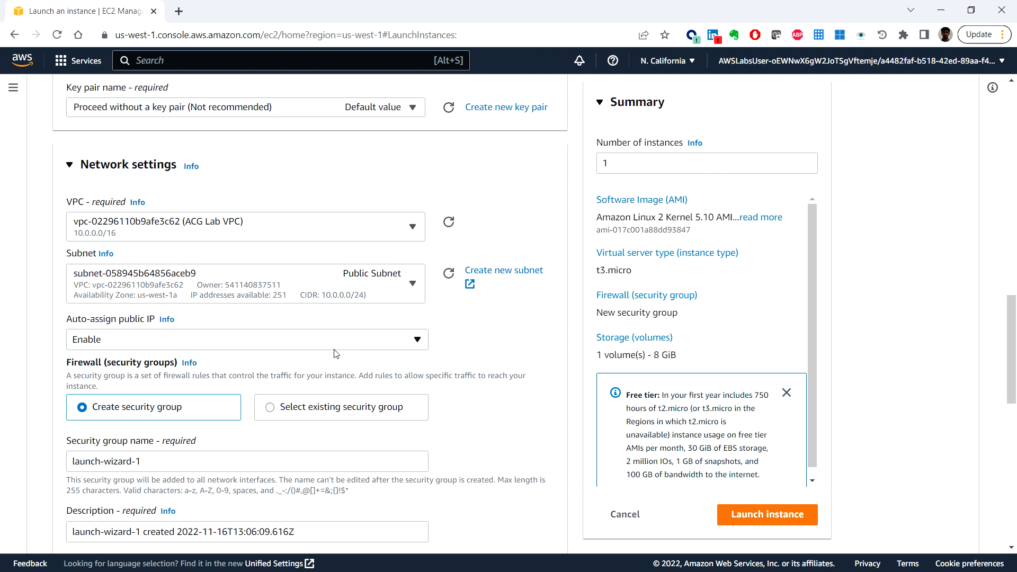
pyautogui.scroll(-1, 337, 354)
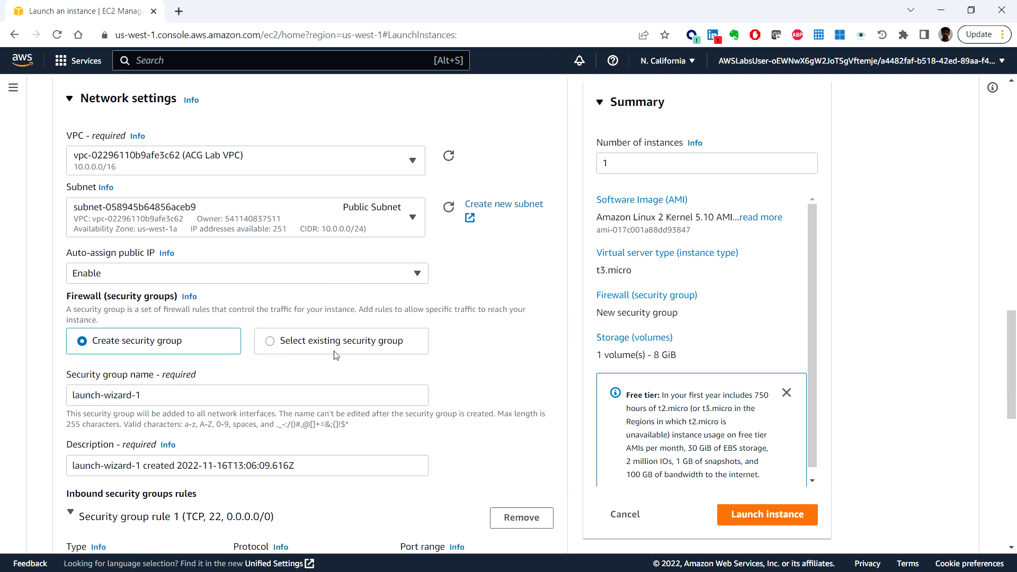
pyautogui.scroll(-1, 335, 354)
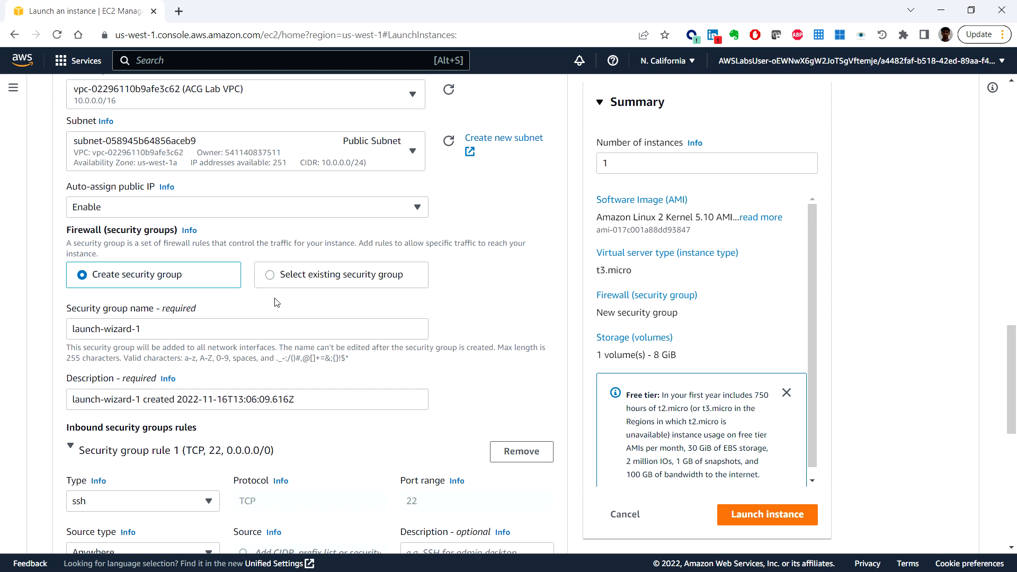
pyautogui.click(271, 275)
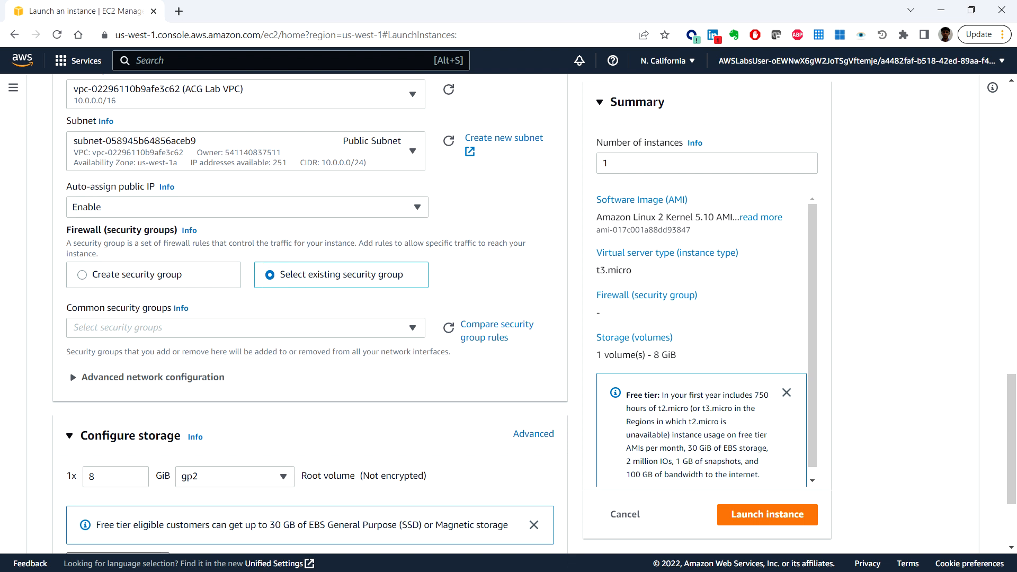
pyautogui.click(345, 336)
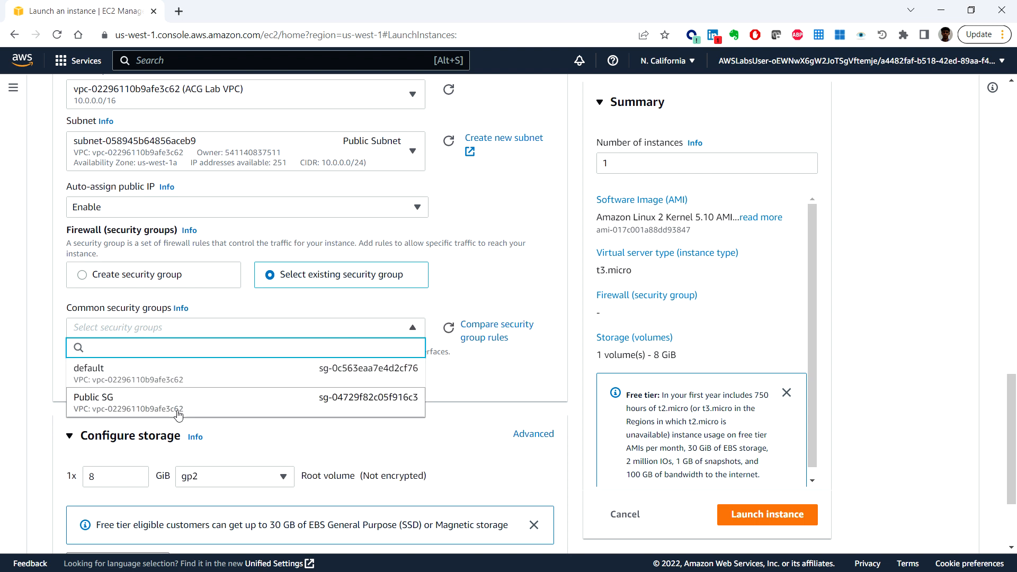
pyautogui.click(235, 407)
# Step: Expand the advanced details of the instance launch and set the IAM instance profile to EC2InstProfile
pyautogui.scroll(-2, 322, 412)
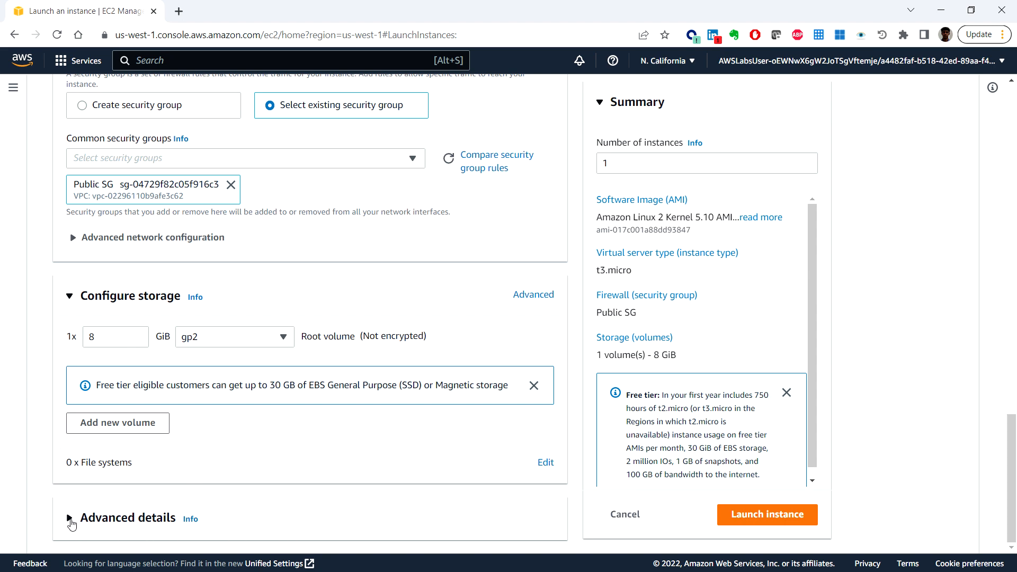
pyautogui.click(70, 518)
pyautogui.scroll(-3, 223, 488)
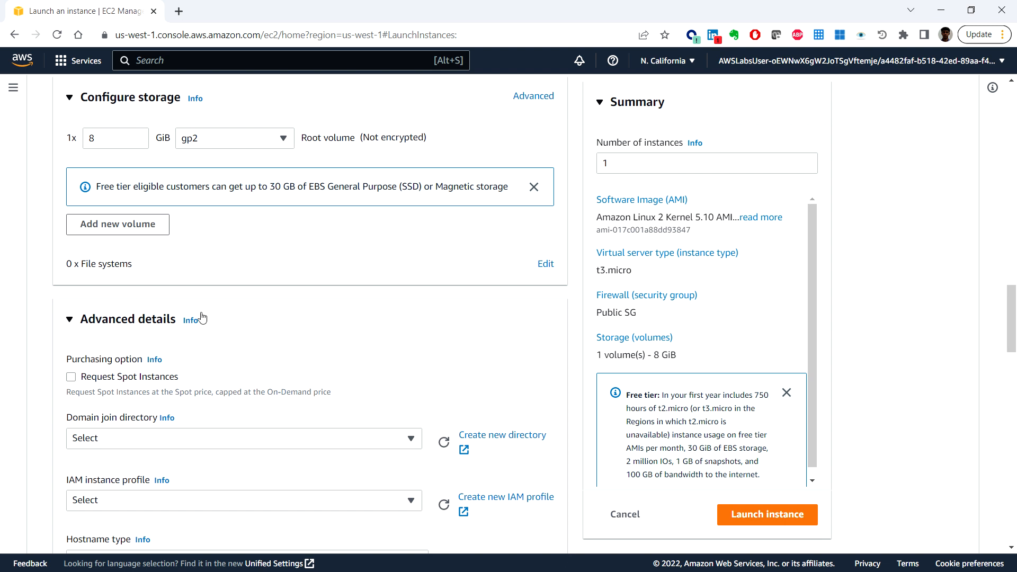
pyautogui.scroll(-1, 222, 360)
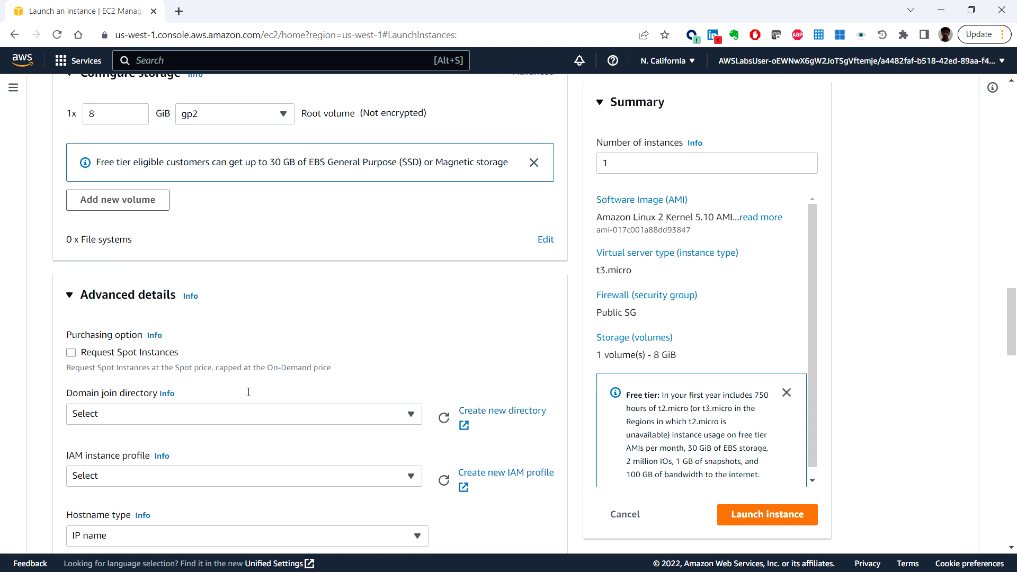
pyautogui.scroll(-1, 251, 399)
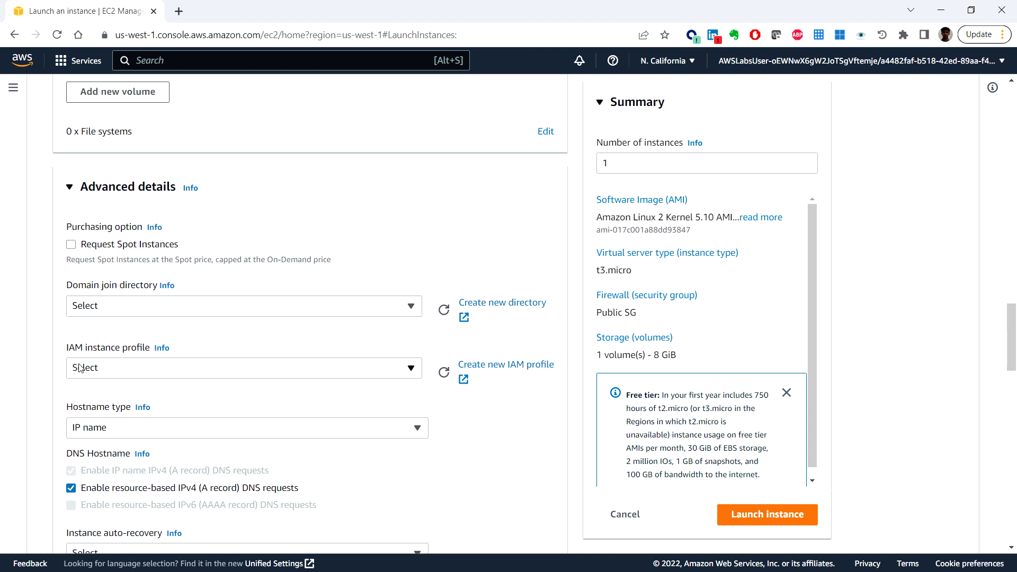
pyautogui.click(140, 368)
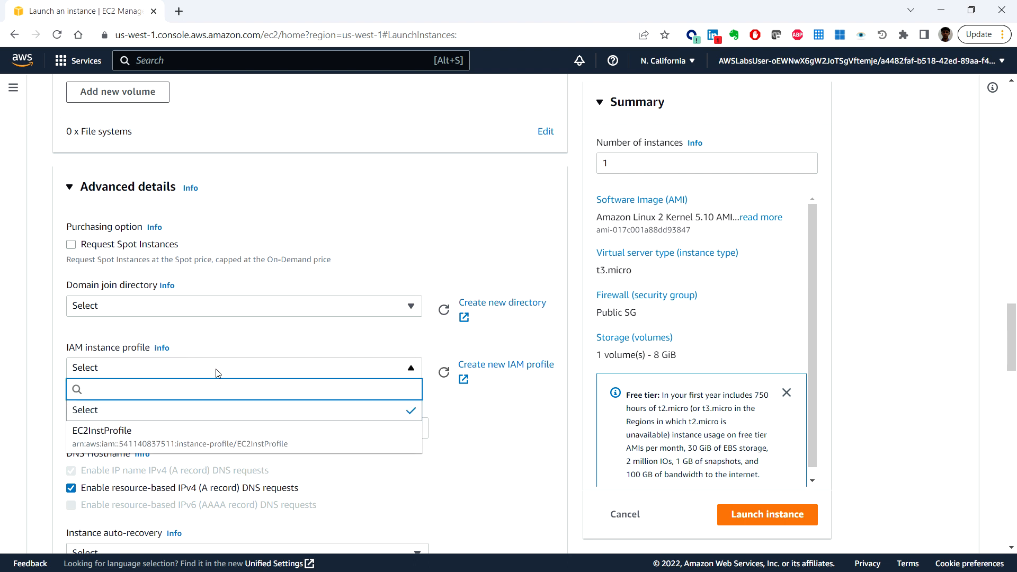
pyautogui.click(202, 437)
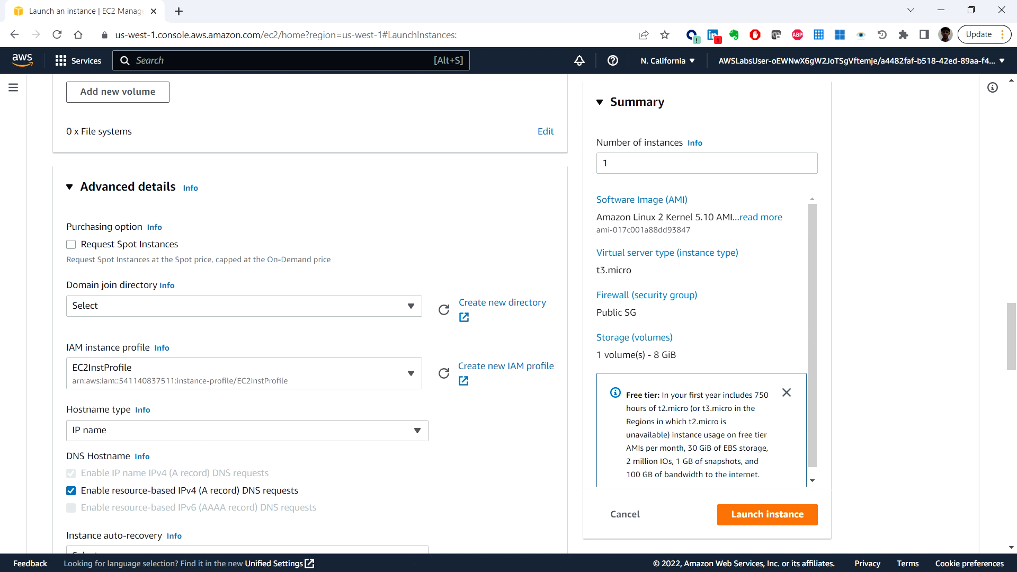
# Step: Paste into the user data the bash script that installs Apache with PHP, starts httpd, and downloads and unzips instanceData.zip
pyautogui.scroll(-1, 317, 318)
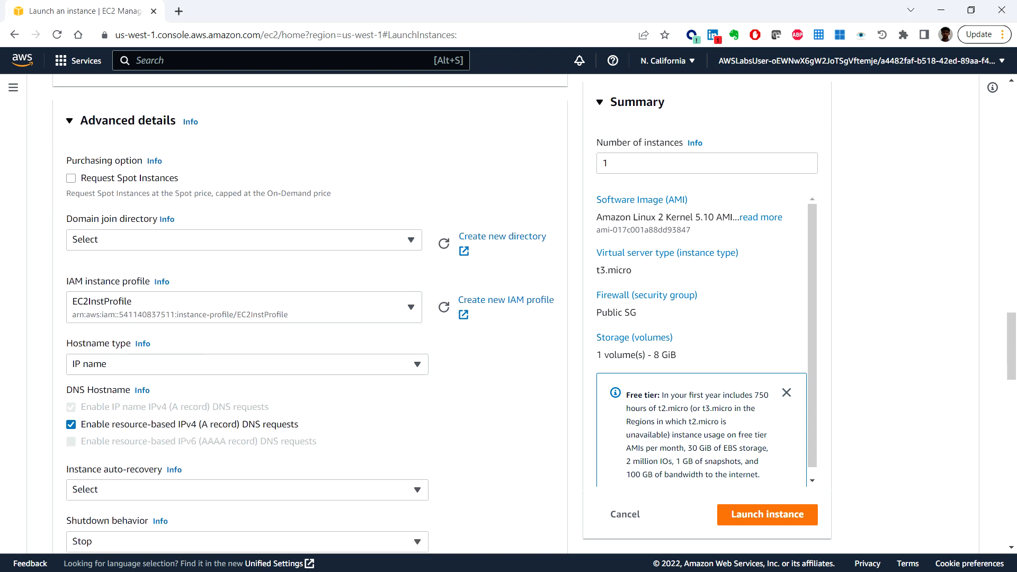
pyautogui.scroll(-2, 333, 363)
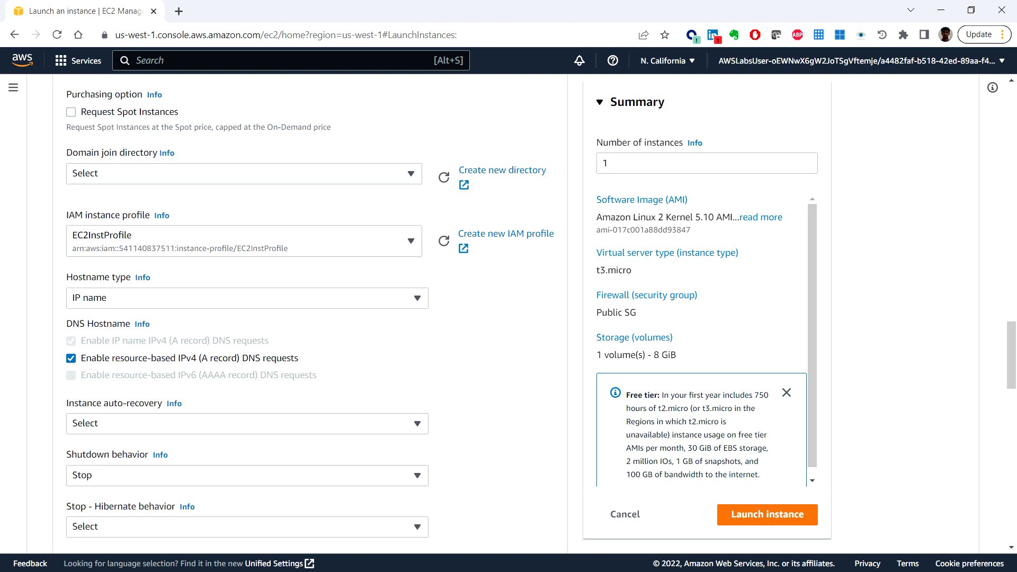
pyautogui.scroll(-3, 272, 293)
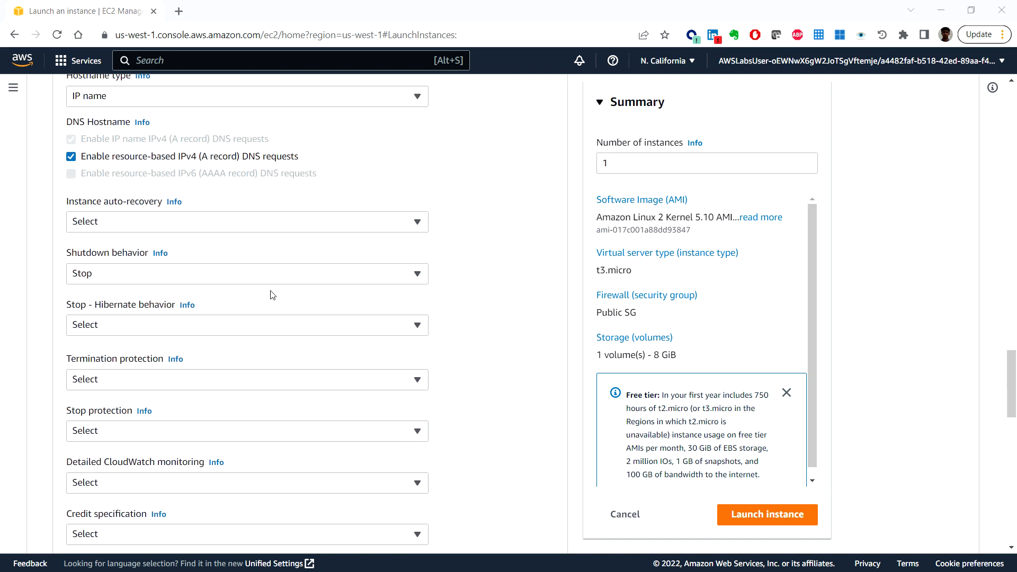
pyautogui.scroll(-12, 273, 295)
pyautogui.click(202, 322)
pyautogui.write('#!/bin/bash  # To connect to your EC2 instance and install the Apache web server with PHP  yum update -y && amazon-linux-extras install -y lamp-mariadb10.2-php7.2 php7.2 && yum install -y httpd && systemctl enable httpd.service systemctl start httpd cd /var/www/html wget  https://us-west-2-tcprod.s3.amazonaws.com/courses/ILT-TF-200-ARCHIT/v7.2.5.prod-d35eface/lab-2-VPC/scripts/instanceData.zip unzip instanceData.zip')
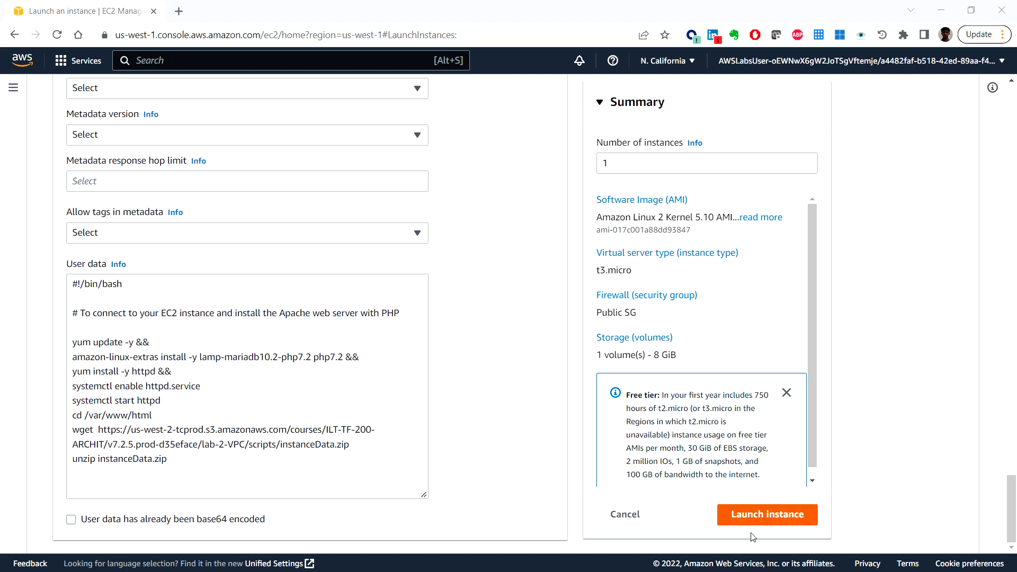
# Step: Launch the instance and refresh the list of all instances to check its status
pyautogui.click(779, 517)
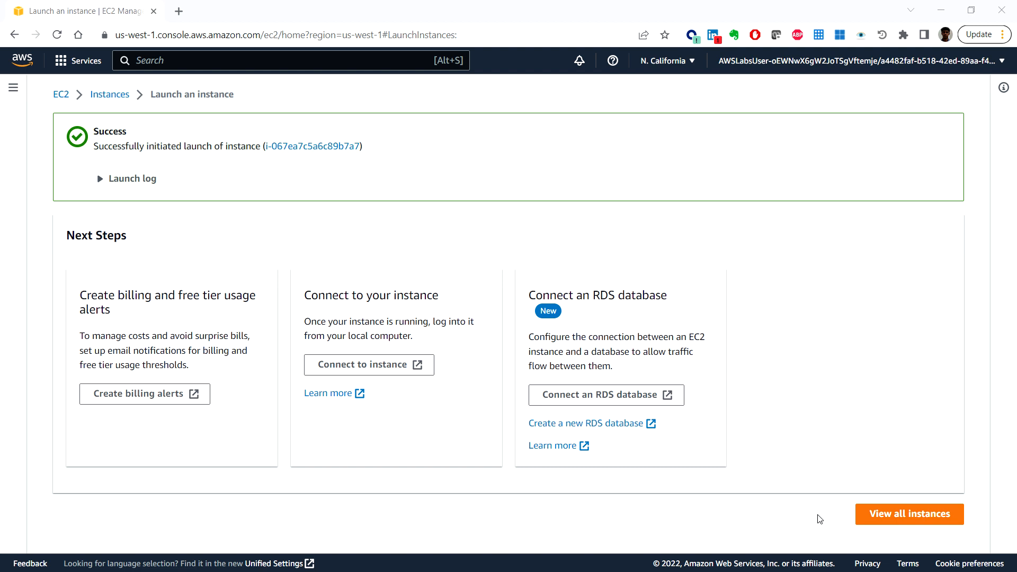
pyautogui.click(921, 522)
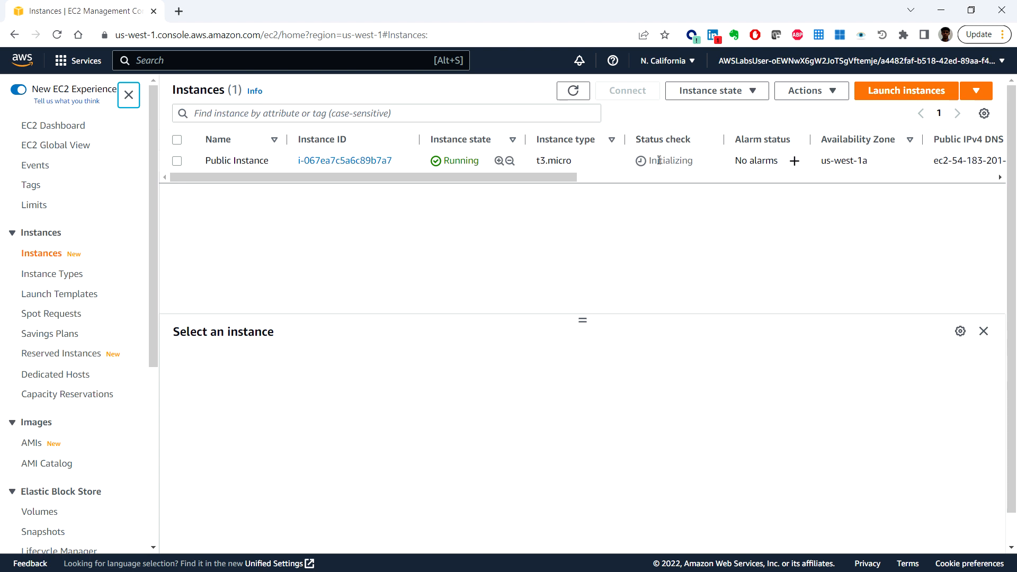
pyautogui.moveTo(540, 176); pyautogui.dragTo(468, 202)
pyautogui.click(573, 91)
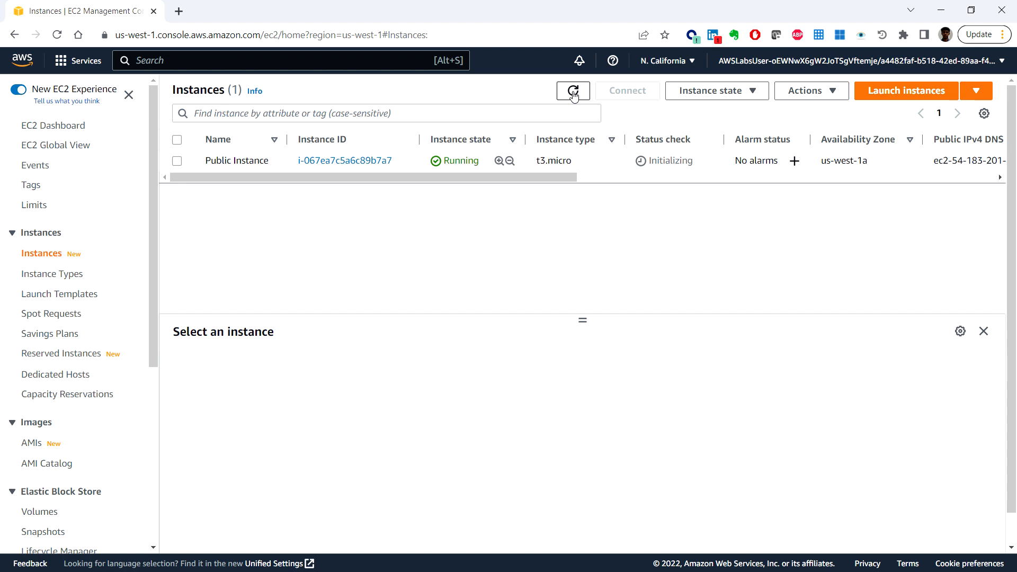
pyautogui.click(574, 92)
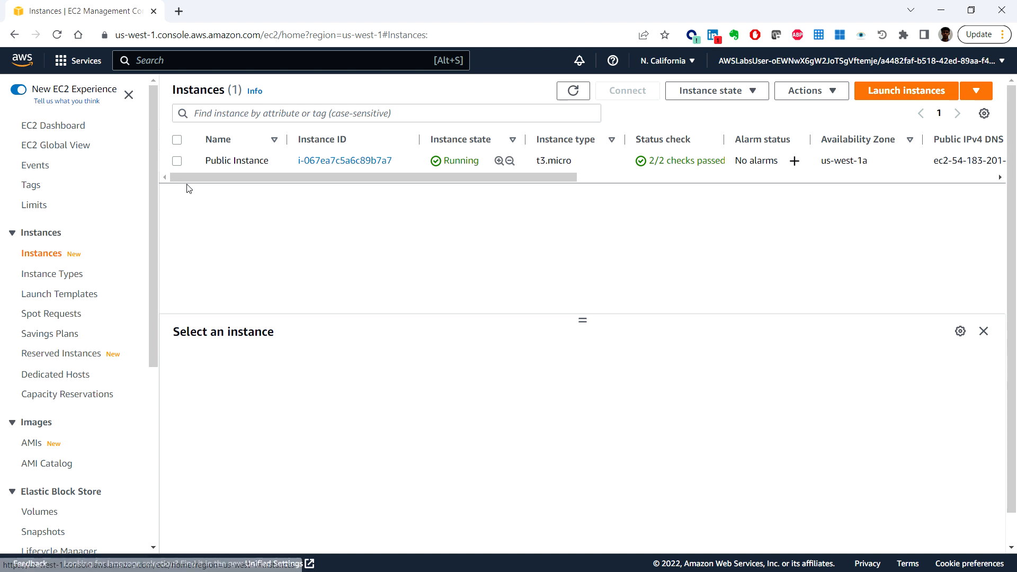
# Step: Copy the public IPv4 address of Public Instance from its networking details and load it in a new browser tab
pyautogui.click(178, 162)
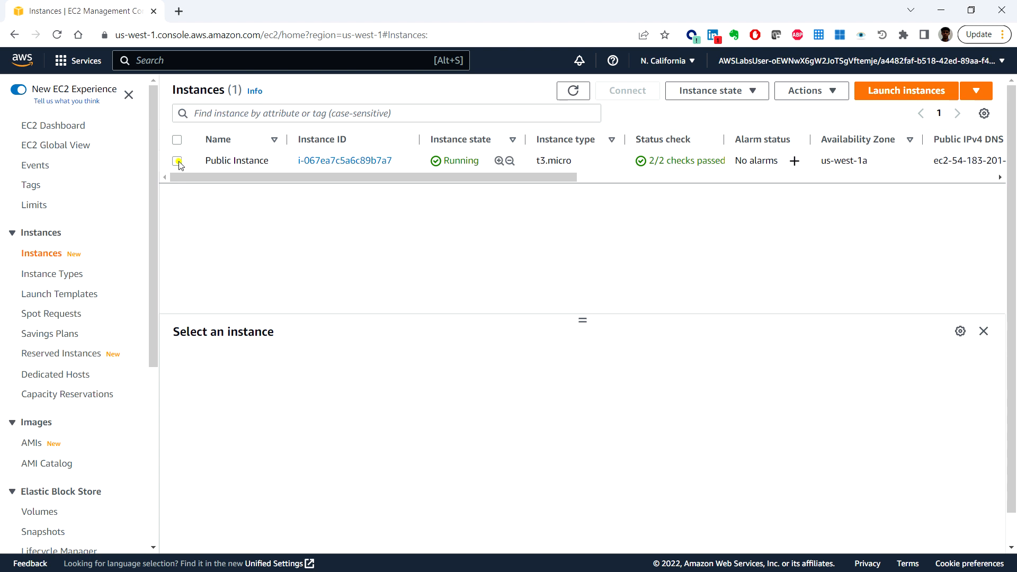
pyautogui.scroll(-1, 475, 445)
pyautogui.scroll(1, 475, 445)
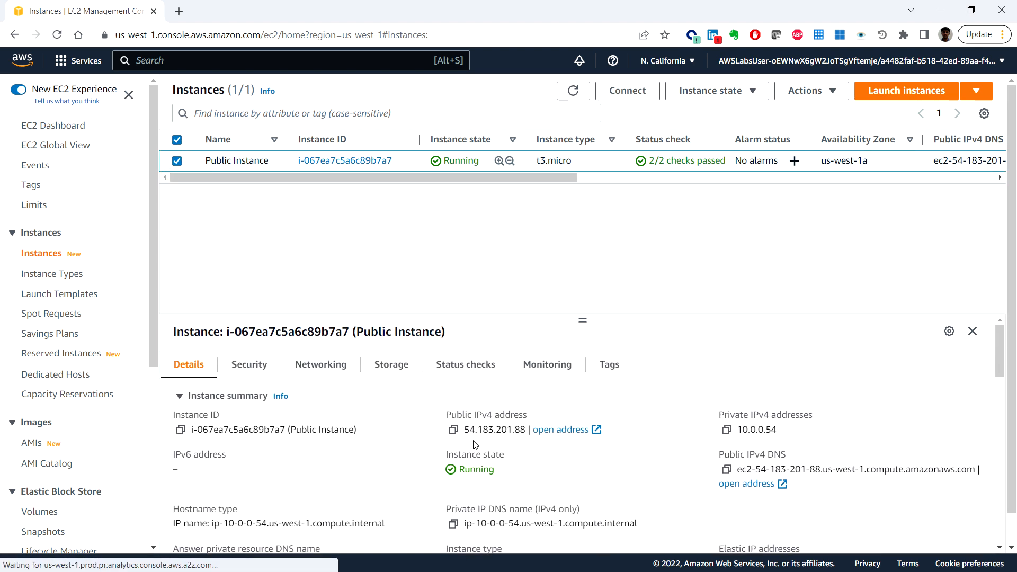
pyautogui.click(321, 365)
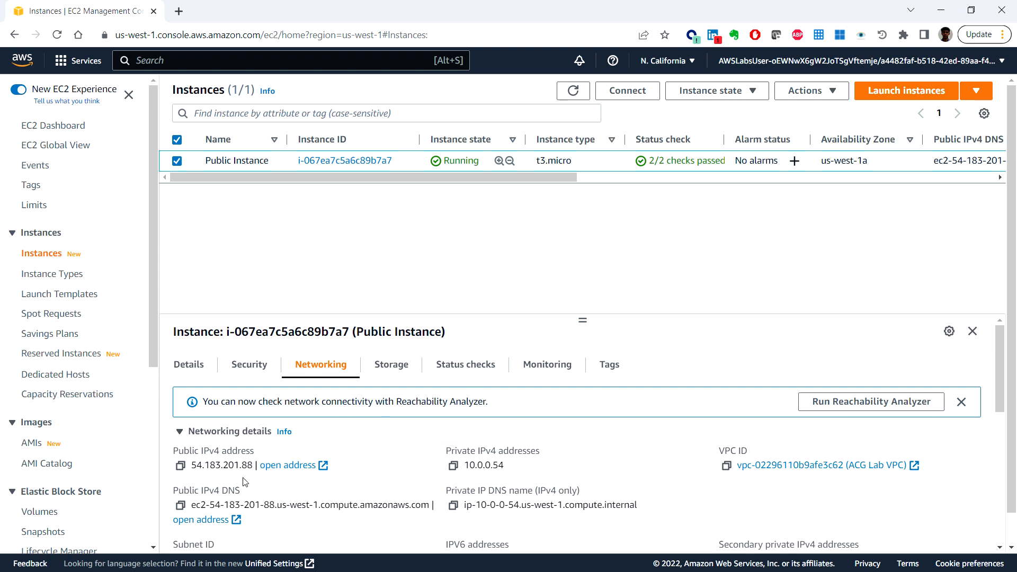
pyautogui.click(181, 466)
pyautogui.click(179, 12)
pyautogui.hotkey('ctrl', 'v')
pyautogui.press('Return')
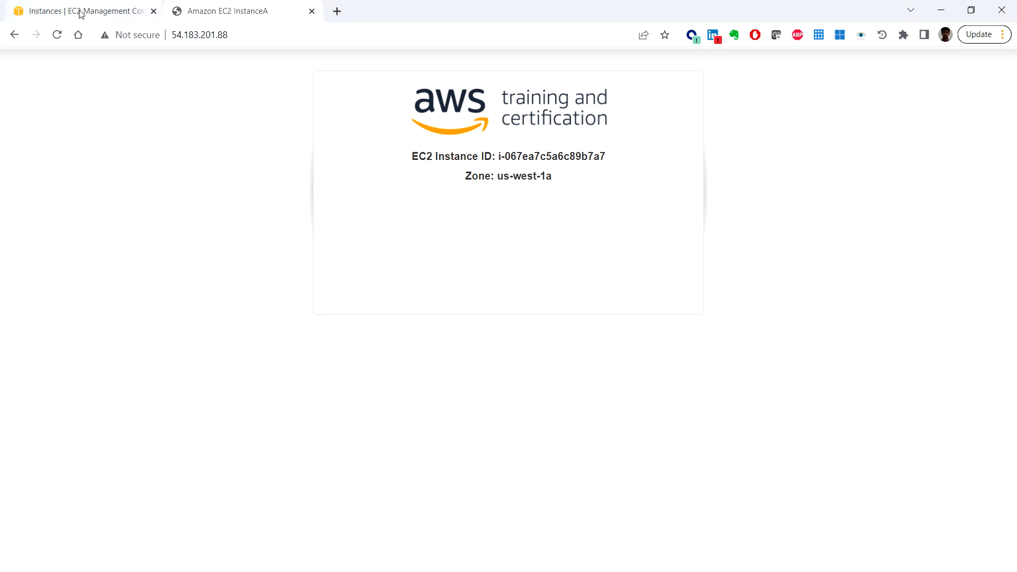
# Step: Return to the EC2 console's instances list and connect to Public Instance through Session Manager
pyautogui.moveTo(82, 10)
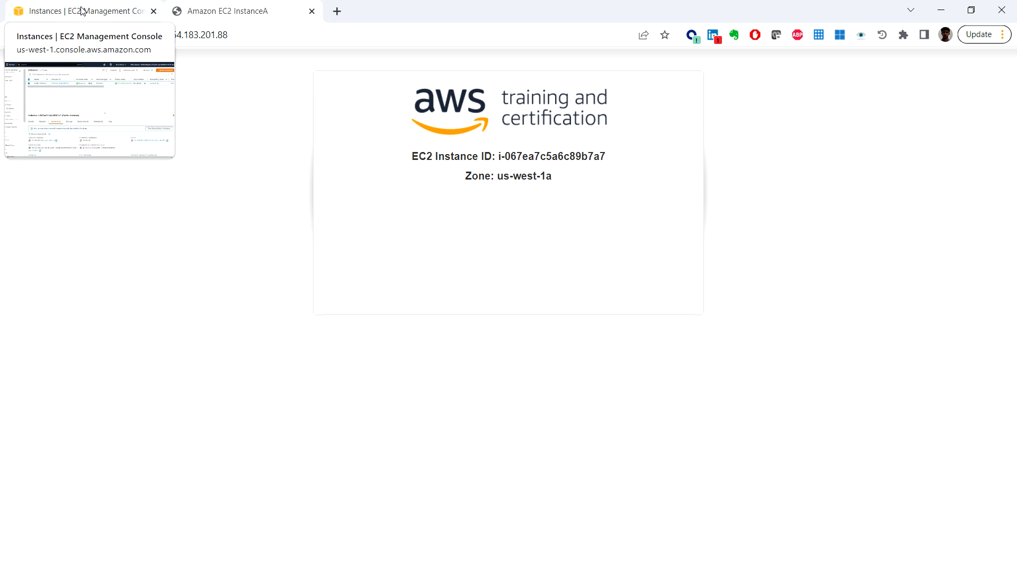
pyautogui.click(82, 11)
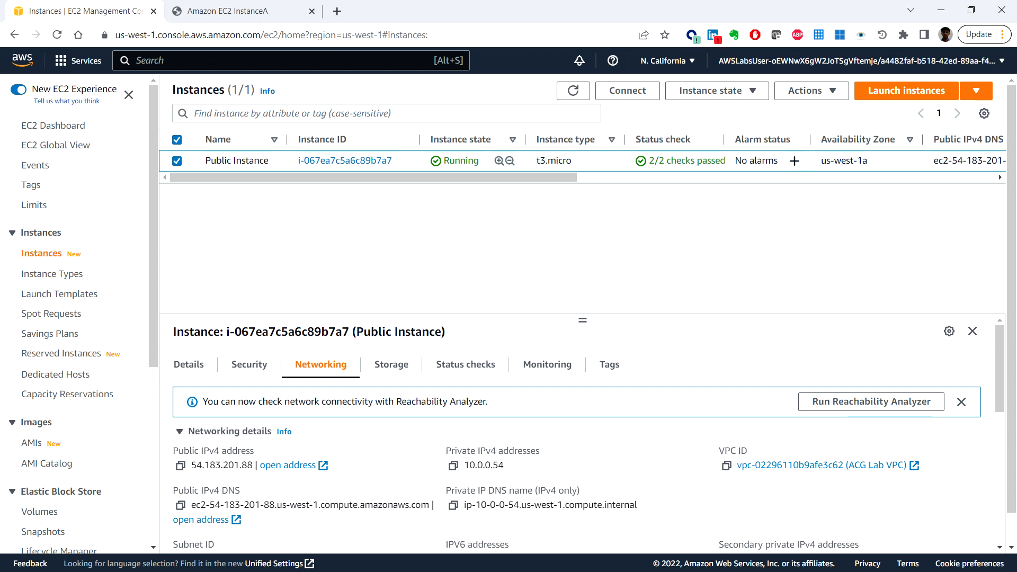
pyautogui.write('ec2')
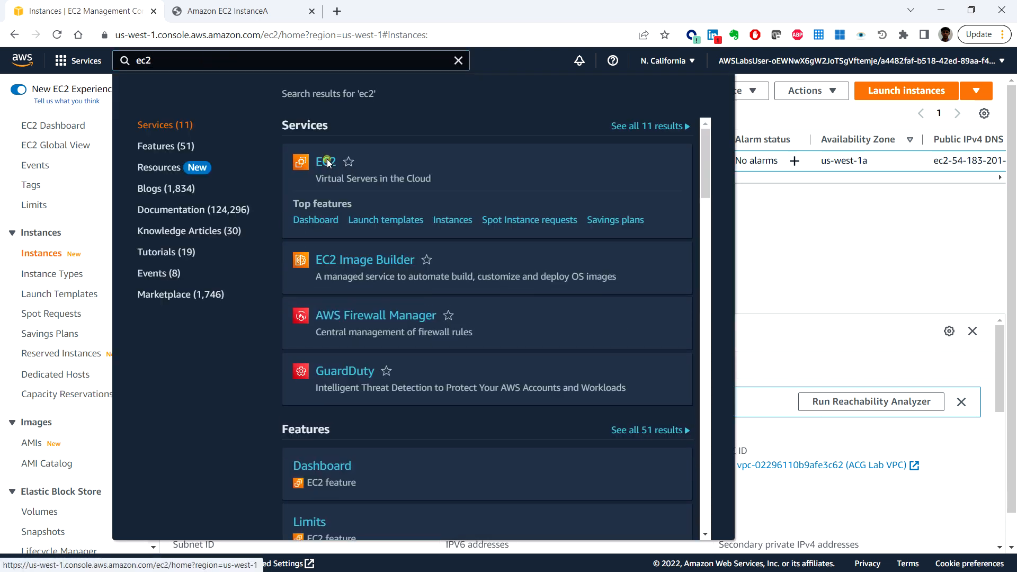
pyautogui.click(326, 163)
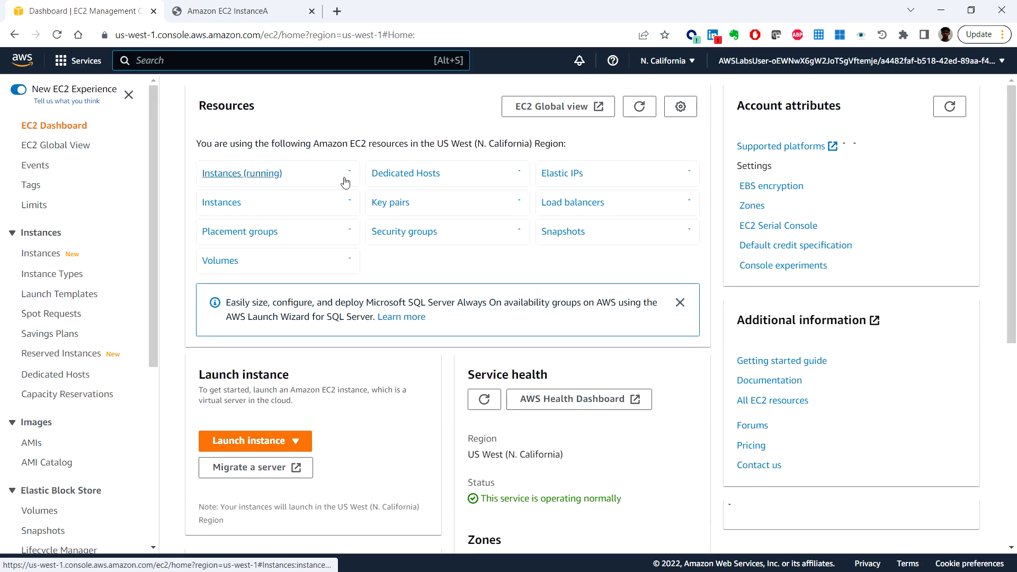
pyautogui.click(51, 257)
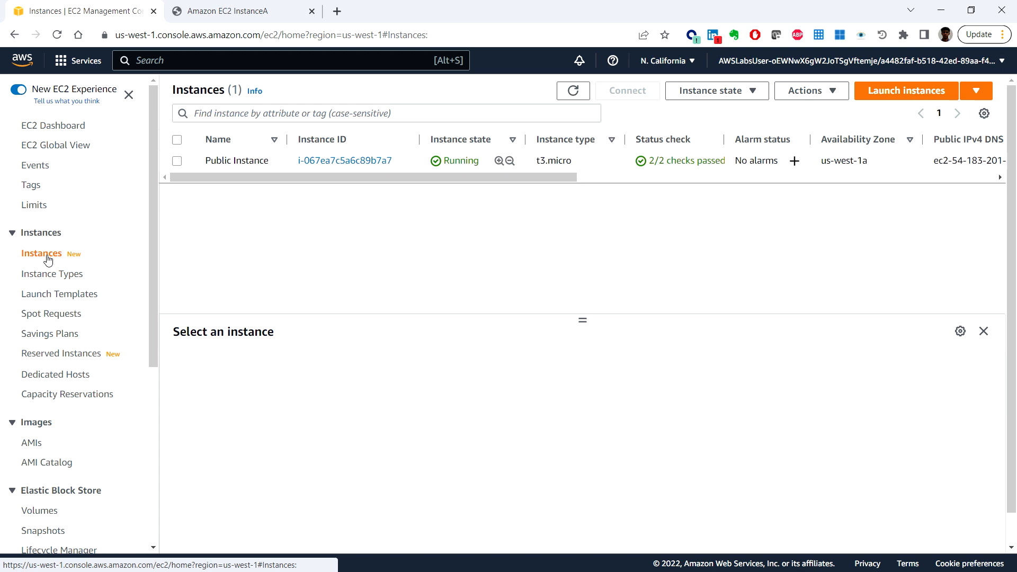
pyautogui.click(176, 161)
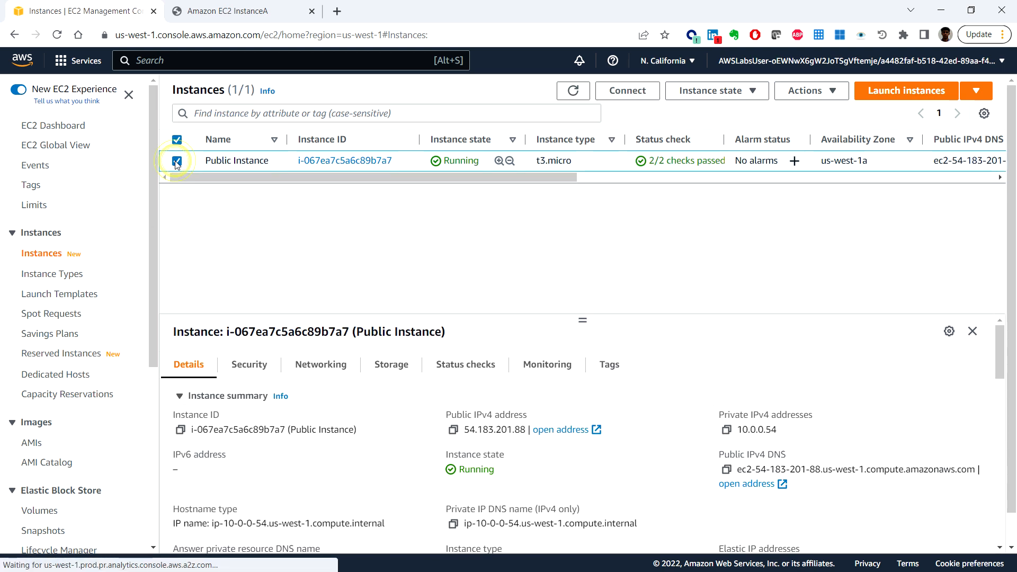
pyautogui.click(639, 99)
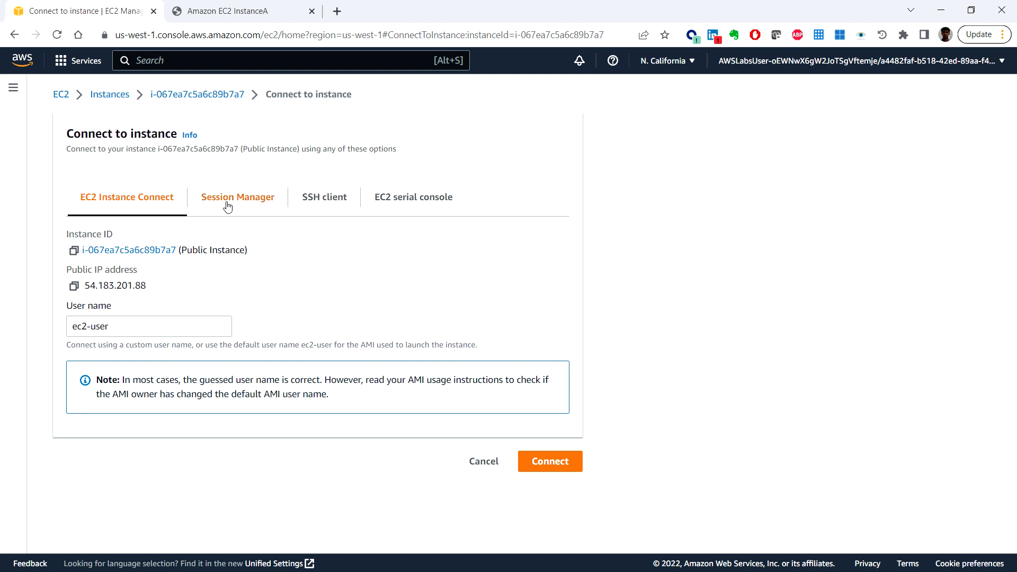
pyautogui.click(245, 204)
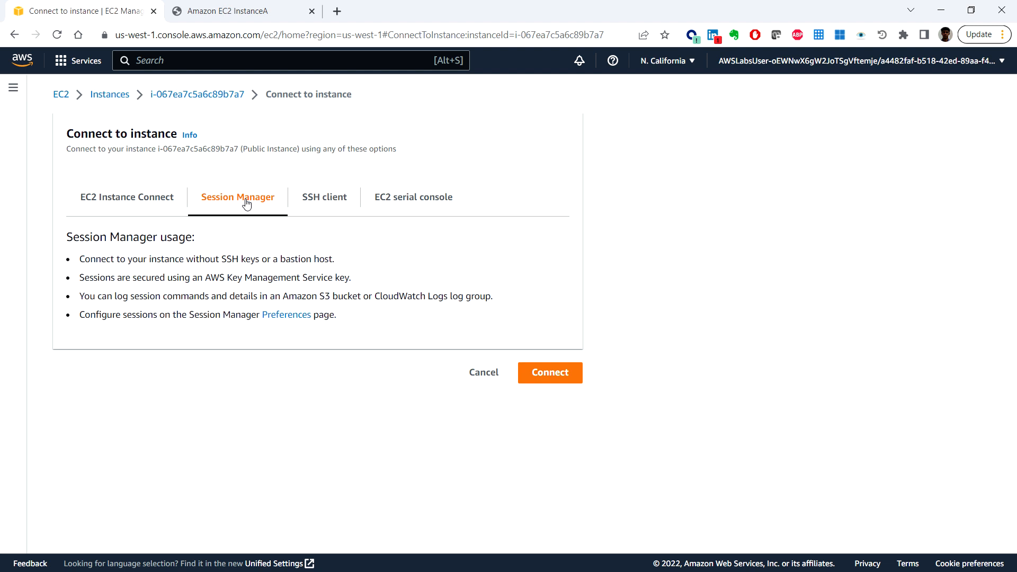
pyautogui.click(554, 376)
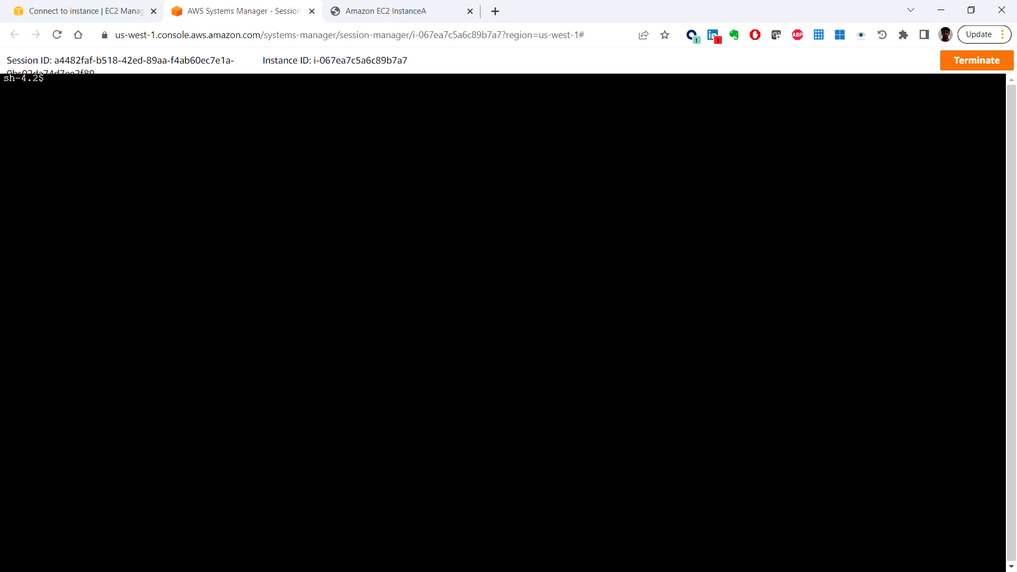
pyautogui.click(105, 99)
pyautogui.write('cd ~')
pyautogui.press('Return')
pyautogui.write('curl')
pyautogui.write('-I https://aws.amazon.com/traini')
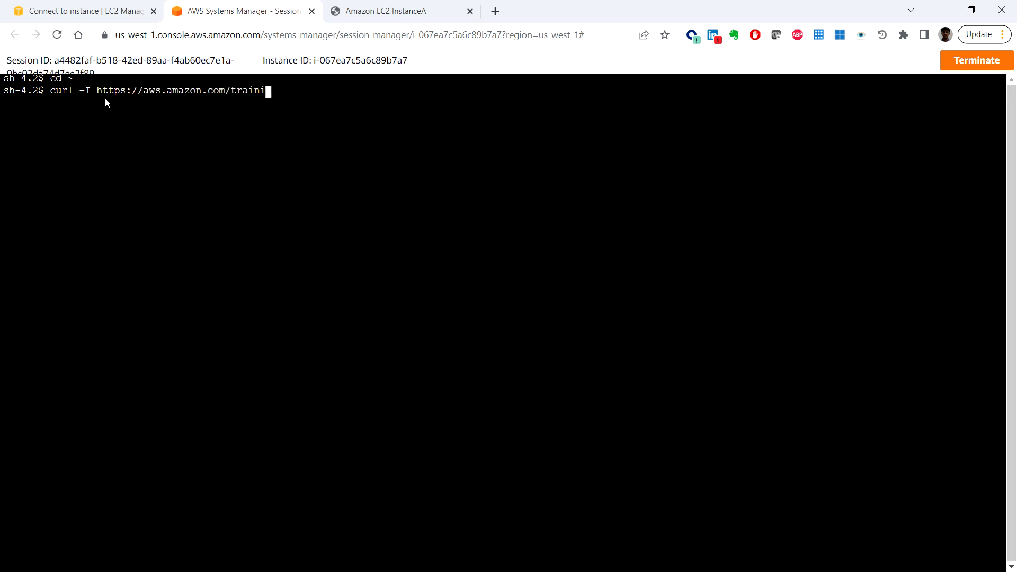
pyautogui.write('ng/')
pyautogui.press('Return')
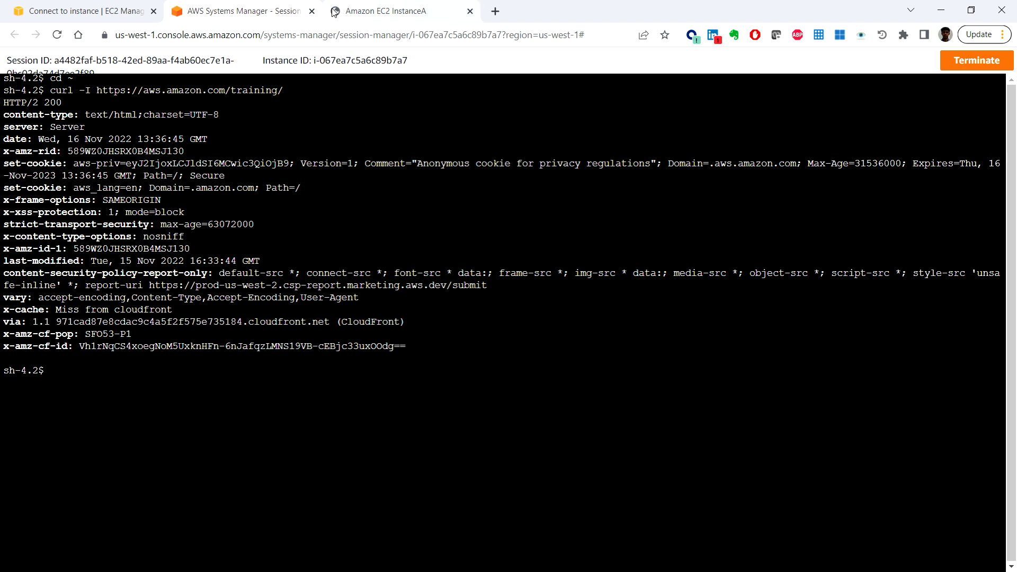
pyautogui.click(312, 11)
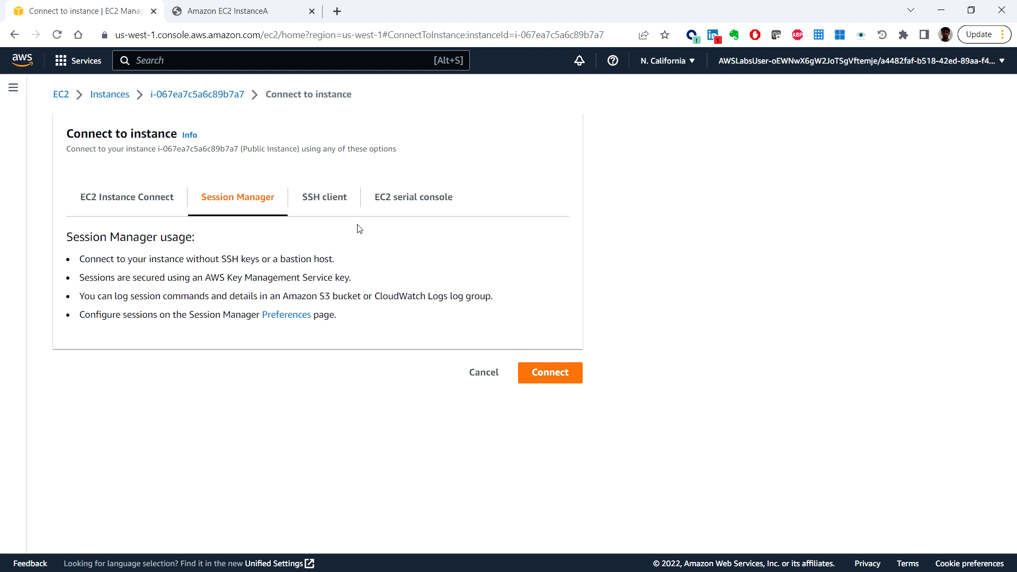
# Step: Switch to the VPC console and open its list of NAT gateways
pyautogui.click(207, 63)
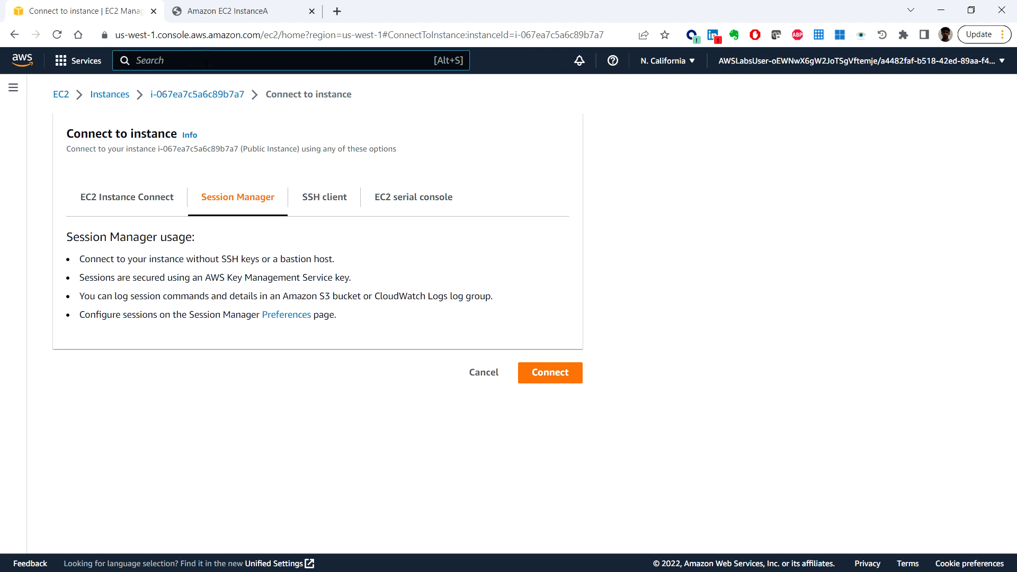
pyautogui.write('vpc')
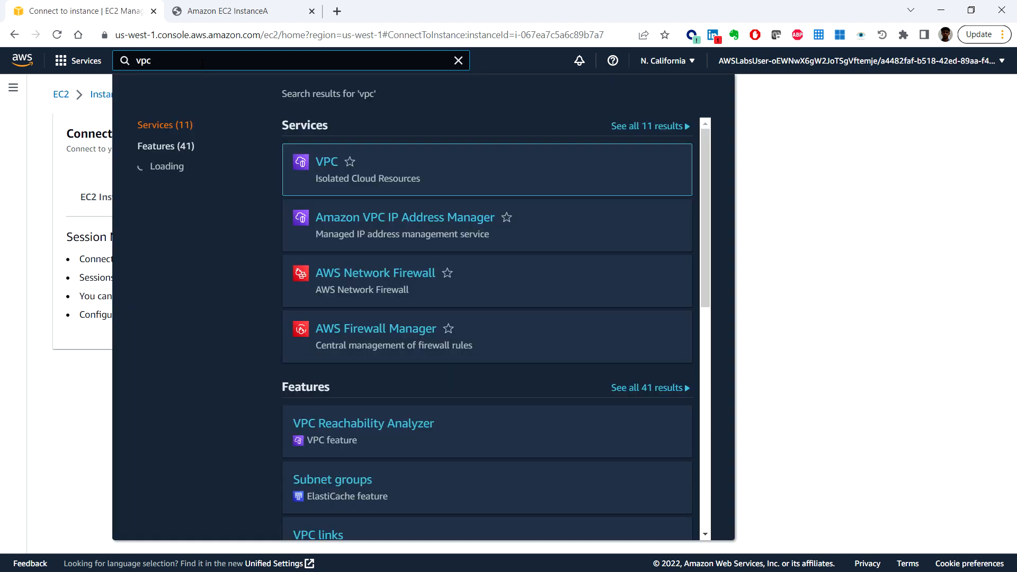
pyautogui.click(325, 163)
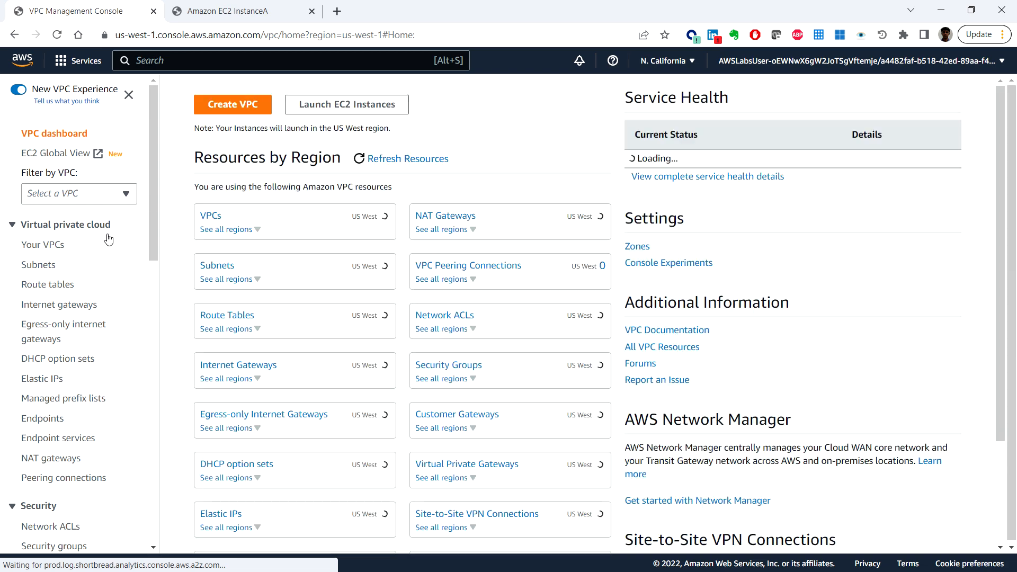
pyautogui.scroll(-4, 91, 259)
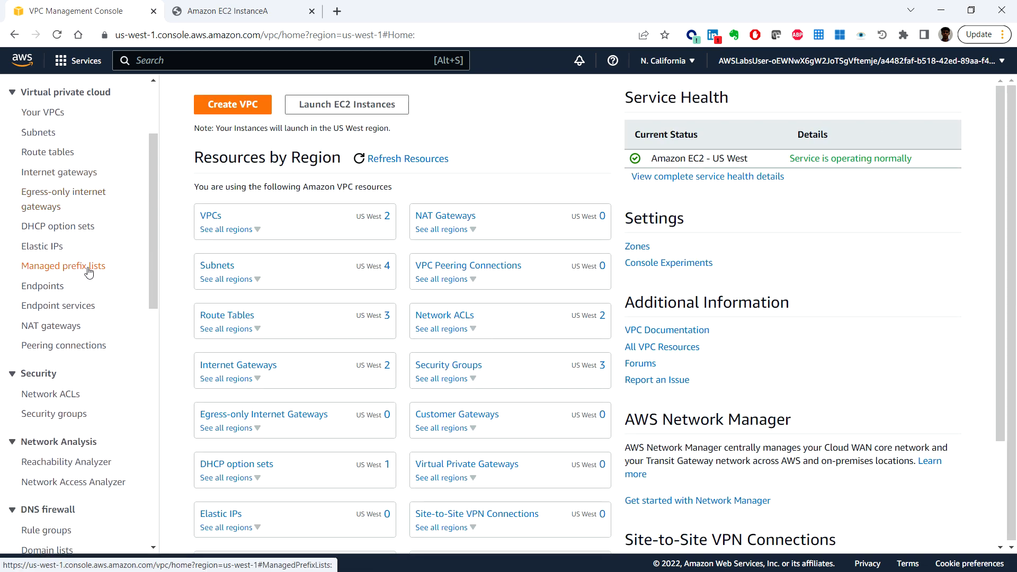
pyautogui.scroll(-4, 89, 275)
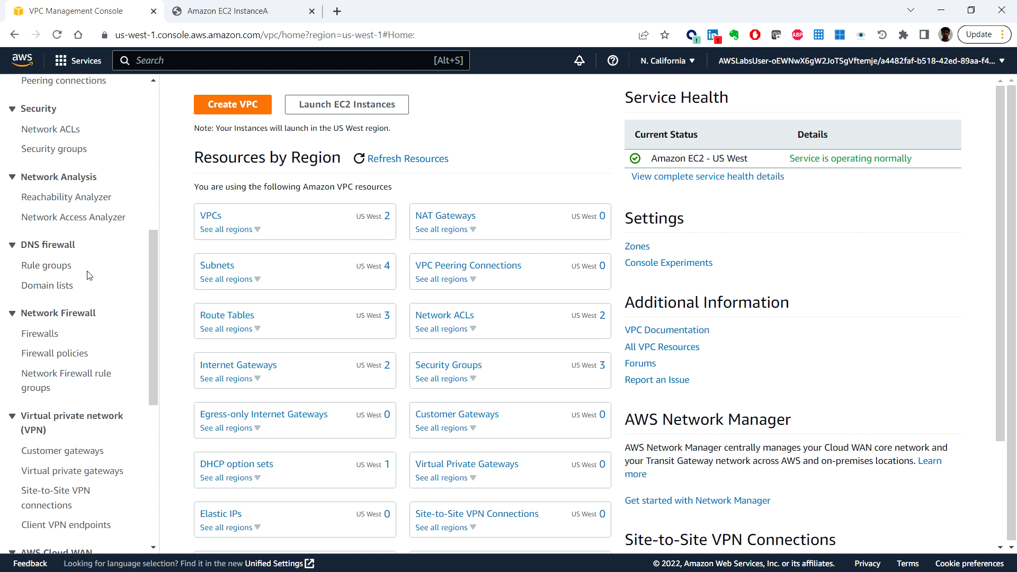
pyautogui.scroll(-3, 89, 275)
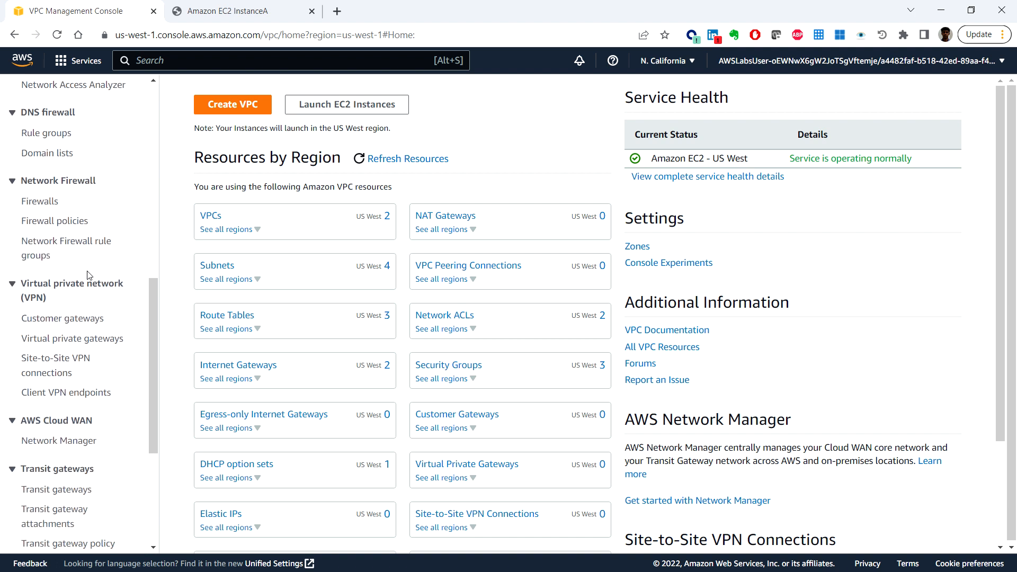
pyautogui.scroll(-5, 89, 276)
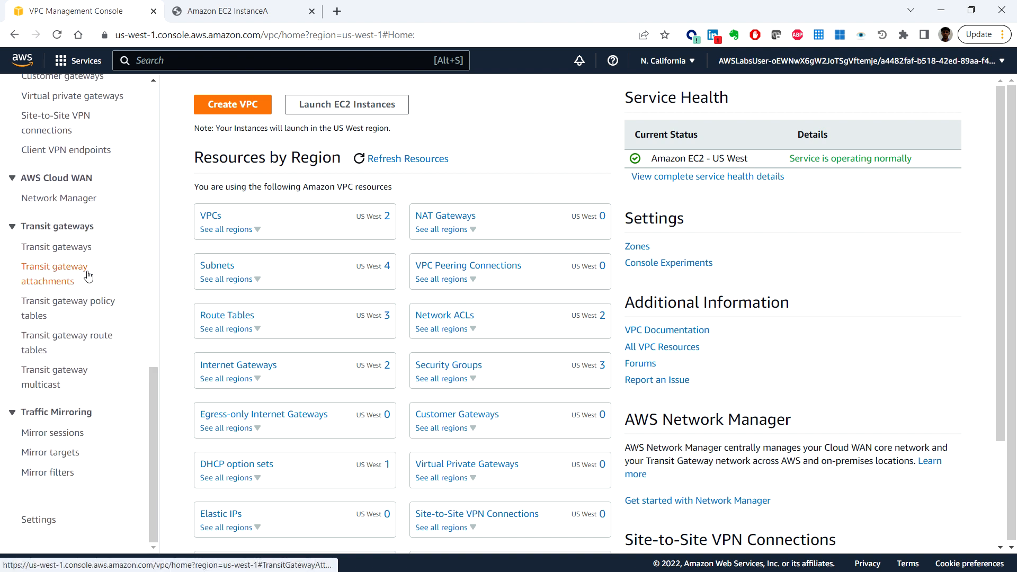
pyautogui.scroll(3, 95, 274)
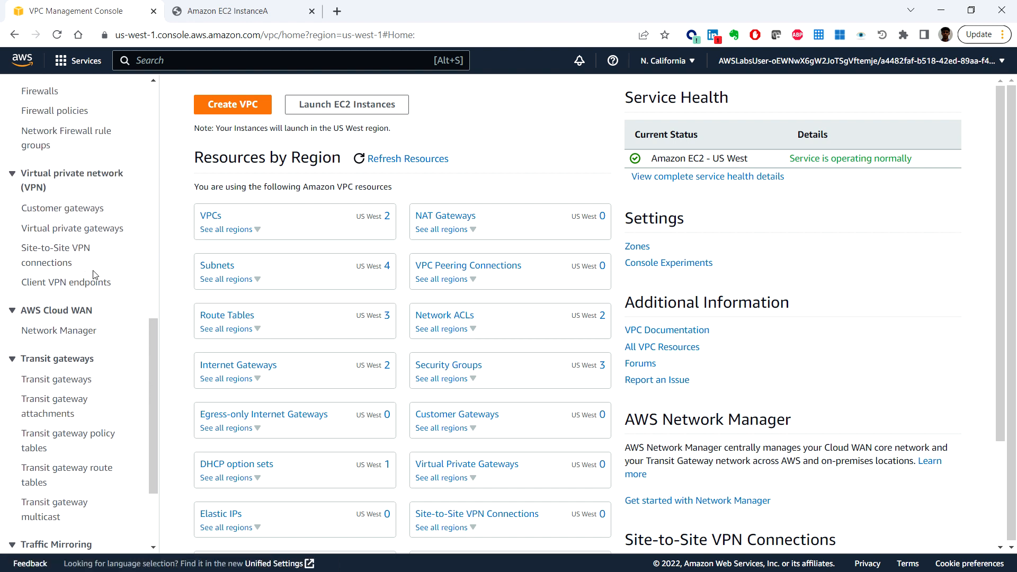
pyautogui.scroll(3, 95, 274)
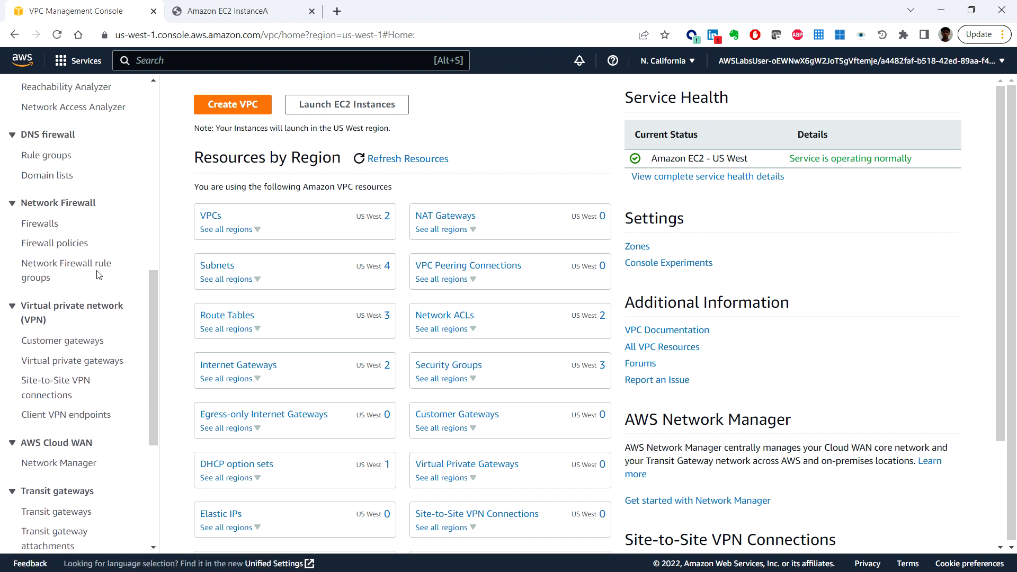
pyautogui.scroll(6, 97, 274)
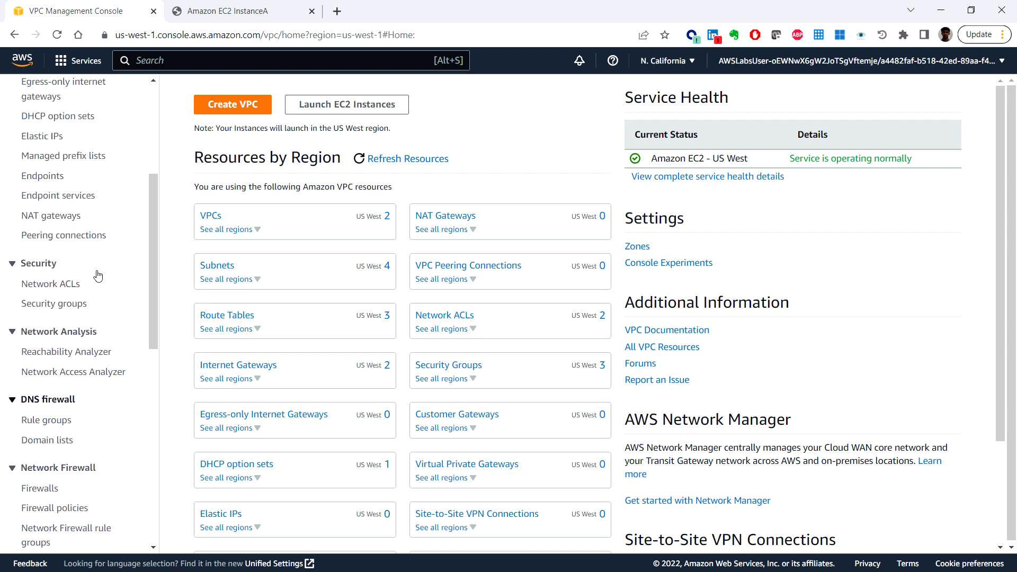
pyautogui.scroll(2, 97, 274)
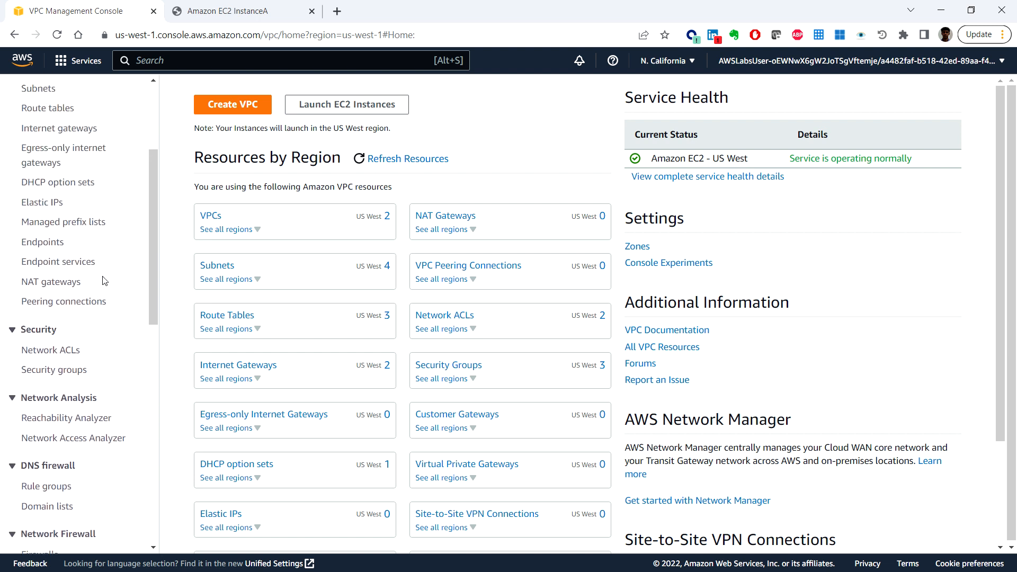
pyautogui.scroll(4, 113, 275)
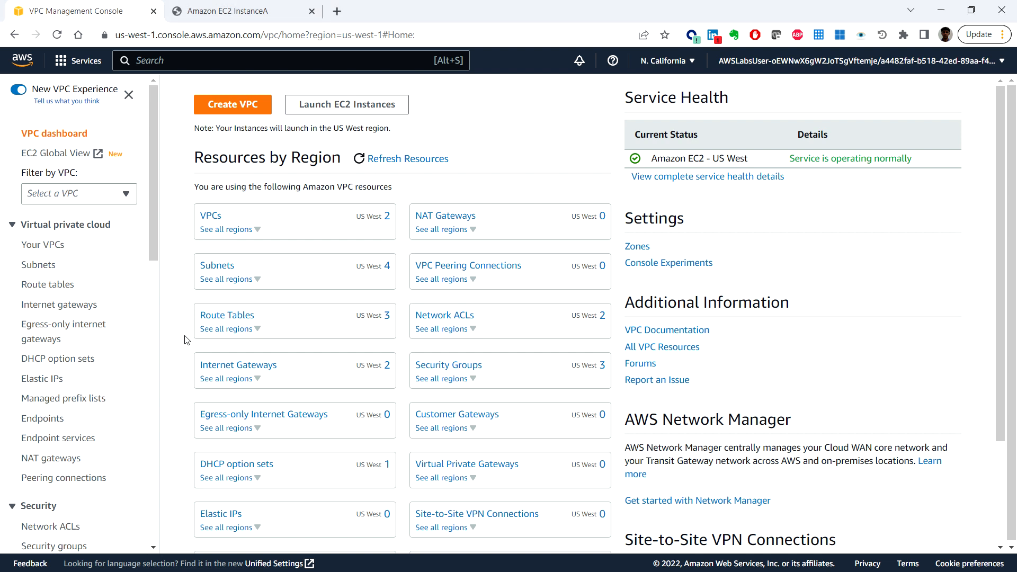
pyautogui.click(59, 466)
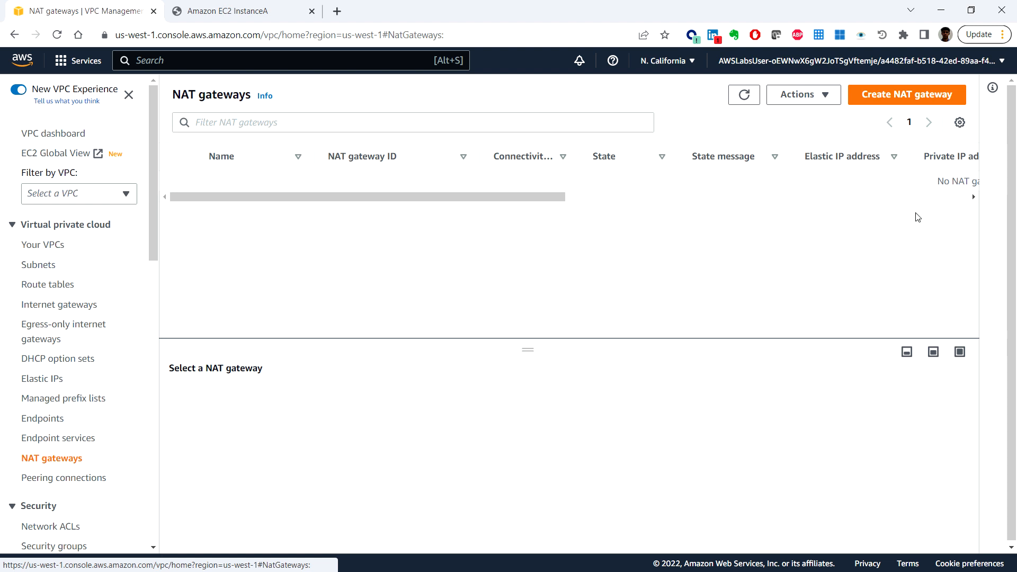
# Step: Start a new NAT gateway named Lab NGW and place it in the Public Subnet
pyautogui.click(921, 96)
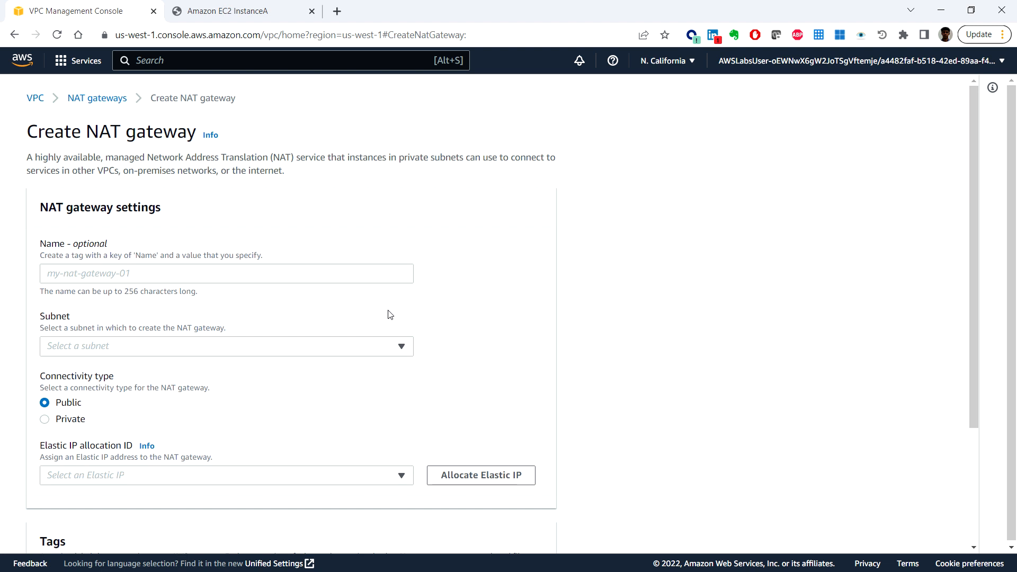
pyautogui.click(175, 274)
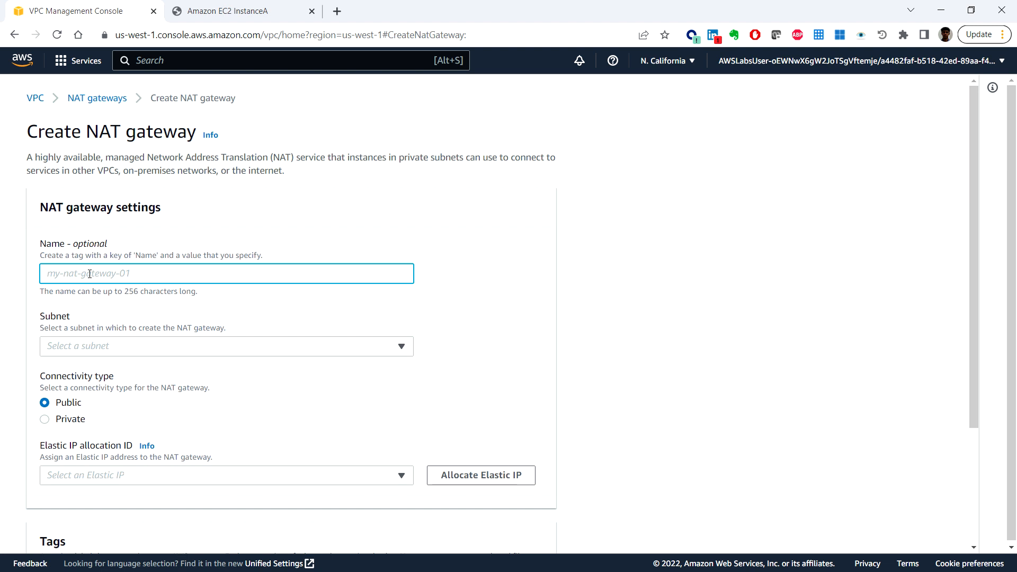
pyautogui.write('Lab NGW')
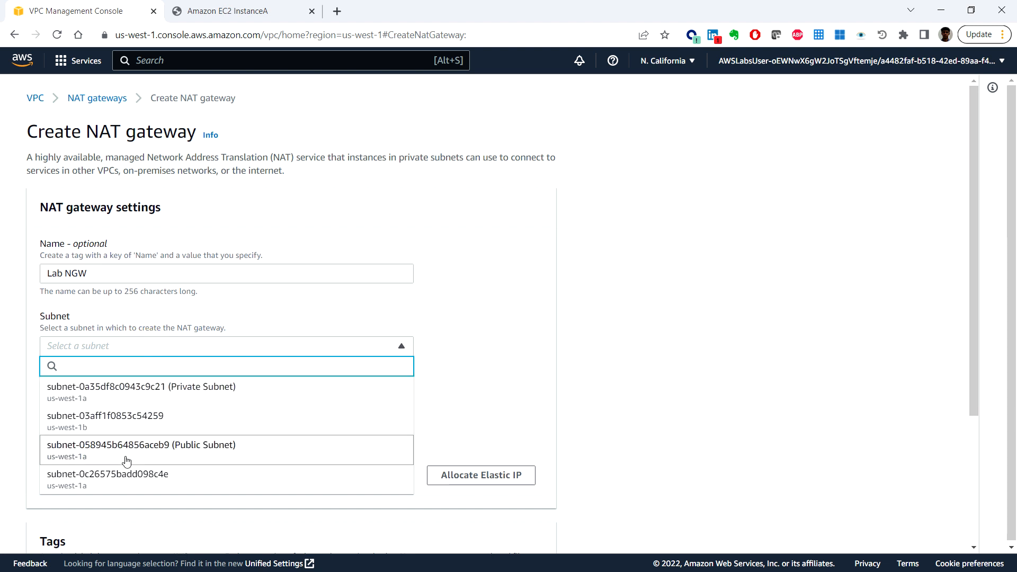
pyautogui.click(232, 451)
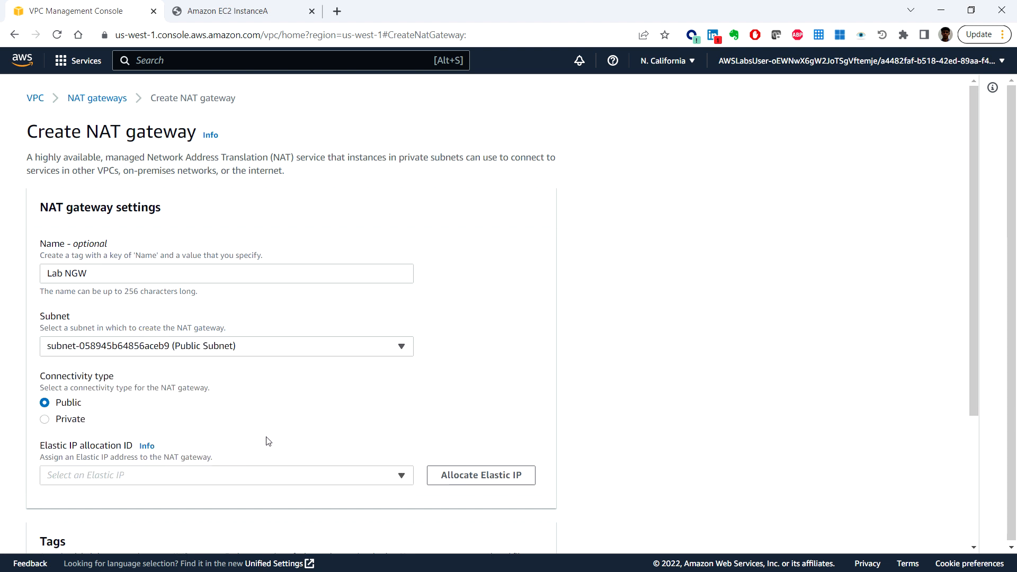
# Step: Allocate a new Elastic IP address for the Lab NGW gateway and create the gateway
pyautogui.scroll(-1, 266, 442)
pyautogui.scroll(-1, 268, 429)
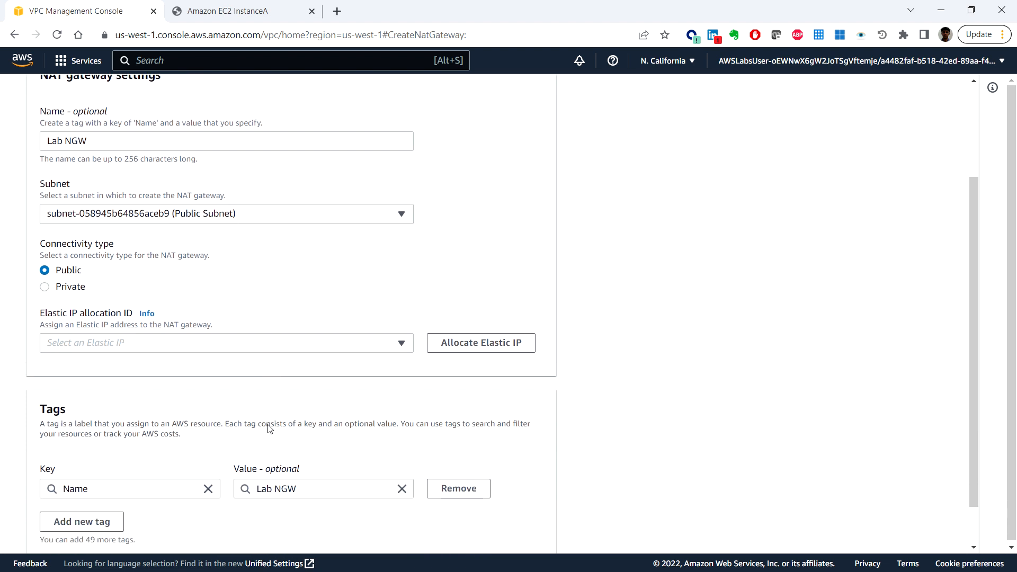
pyautogui.click(475, 346)
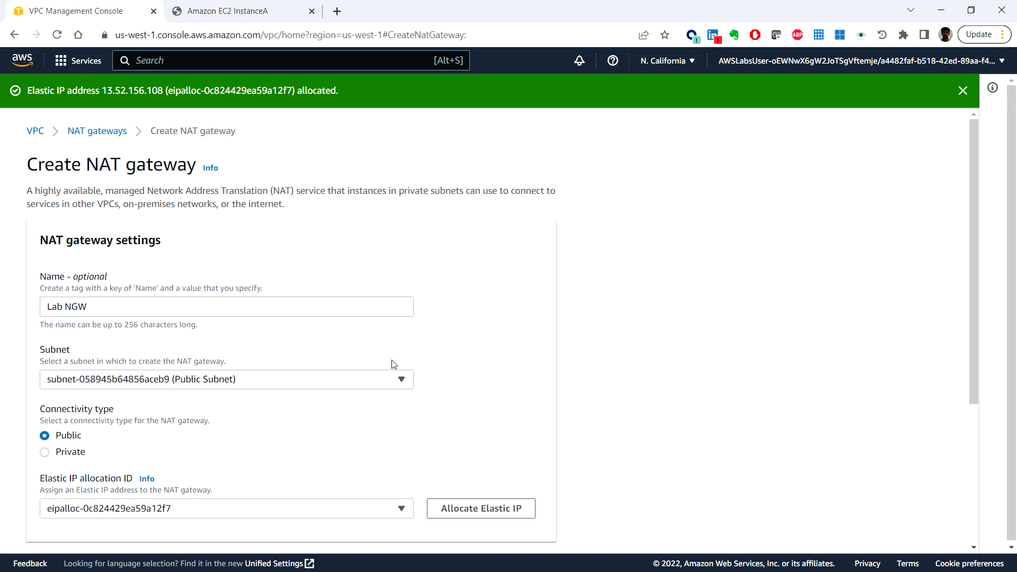
pyautogui.scroll(-4, 518, 388)
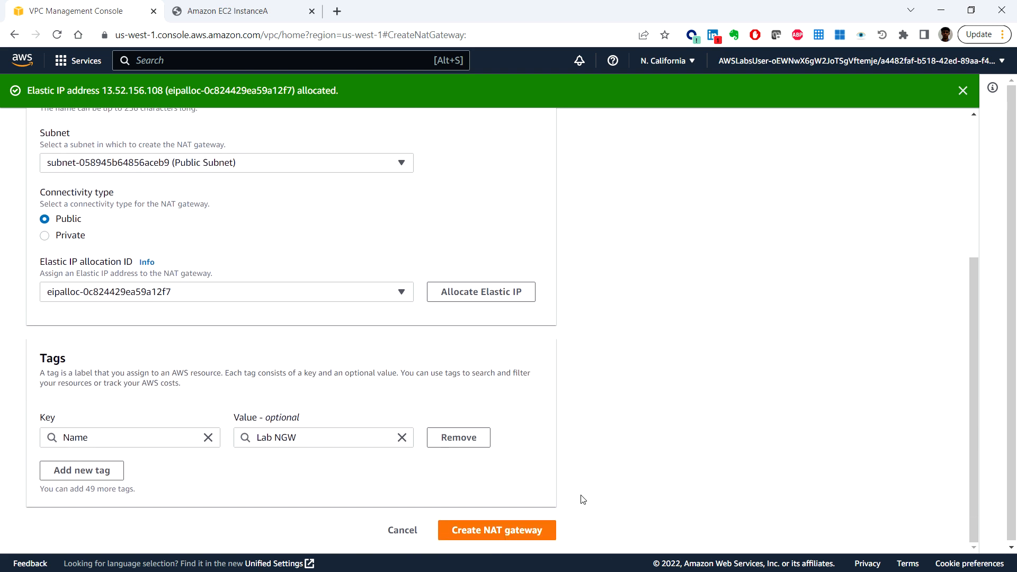
pyautogui.click(522, 530)
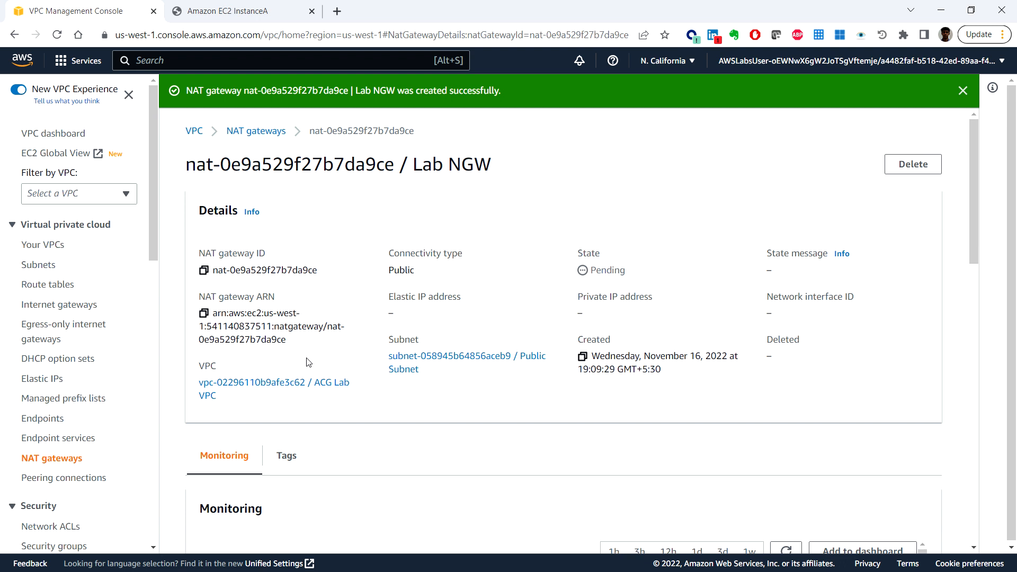
# Step: Create a route table named Private Route Table in the ACG Lab VPC
pyautogui.click(47, 286)
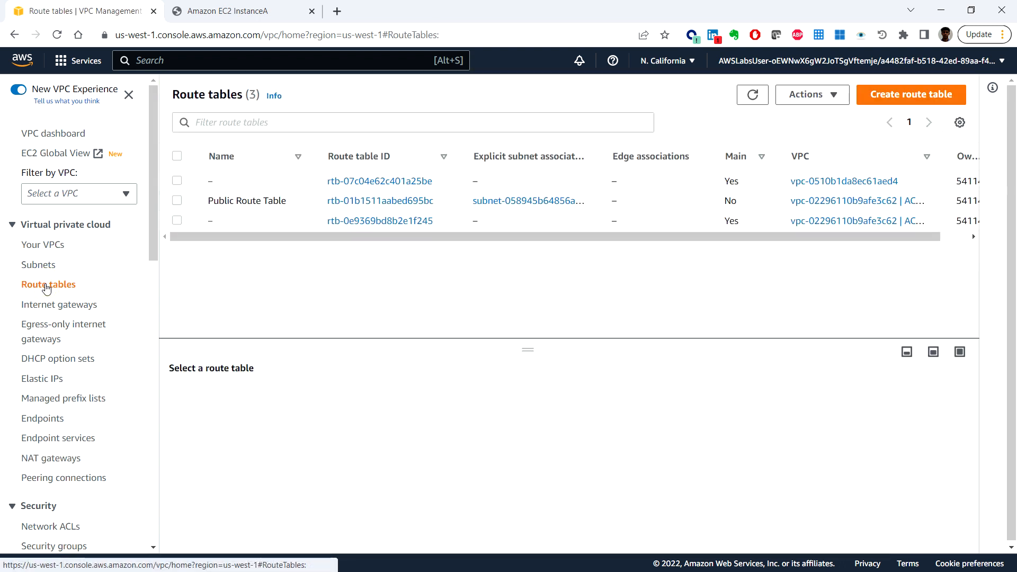
pyautogui.click(908, 96)
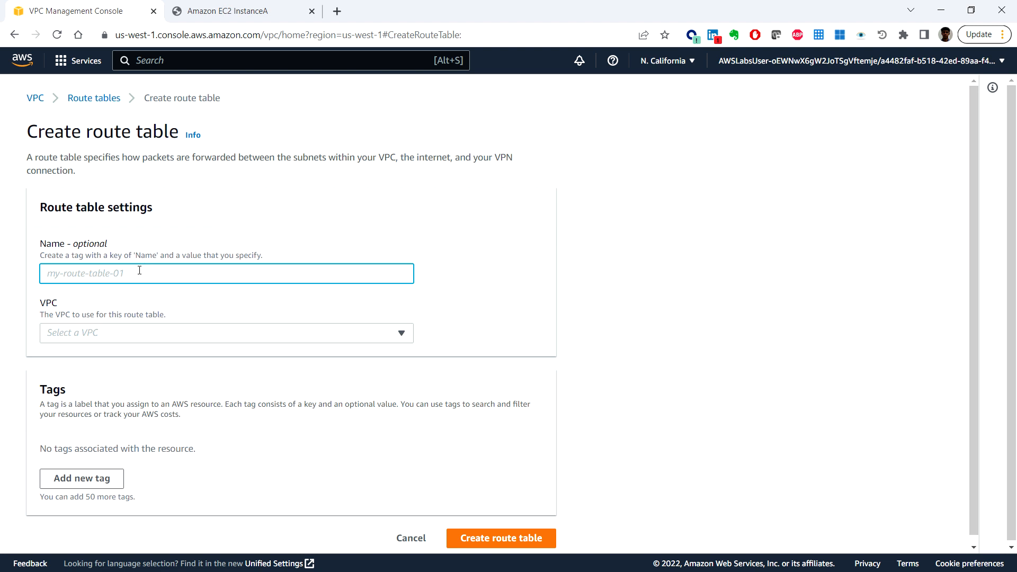
pyautogui.write('Priv')
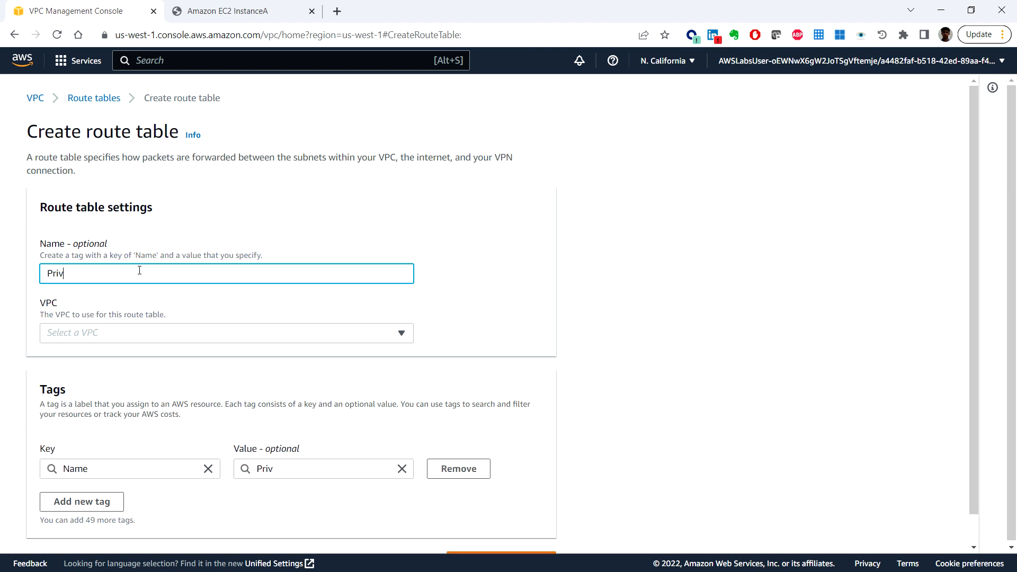
pyautogui.write('ate Route Table')
pyautogui.click(175, 332)
pyautogui.click(188, 395)
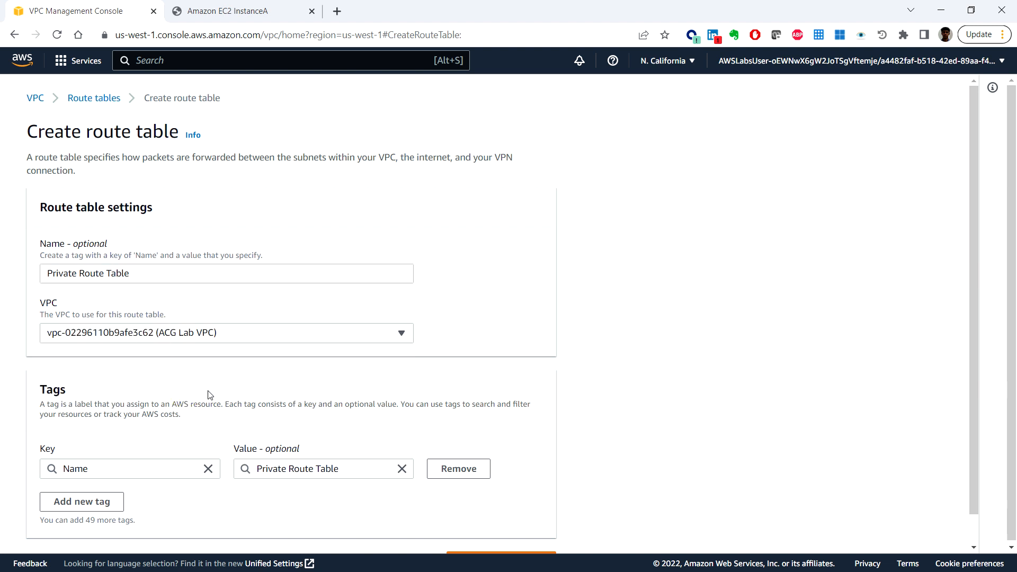
pyautogui.scroll(-1, 532, 462)
pyautogui.click(526, 532)
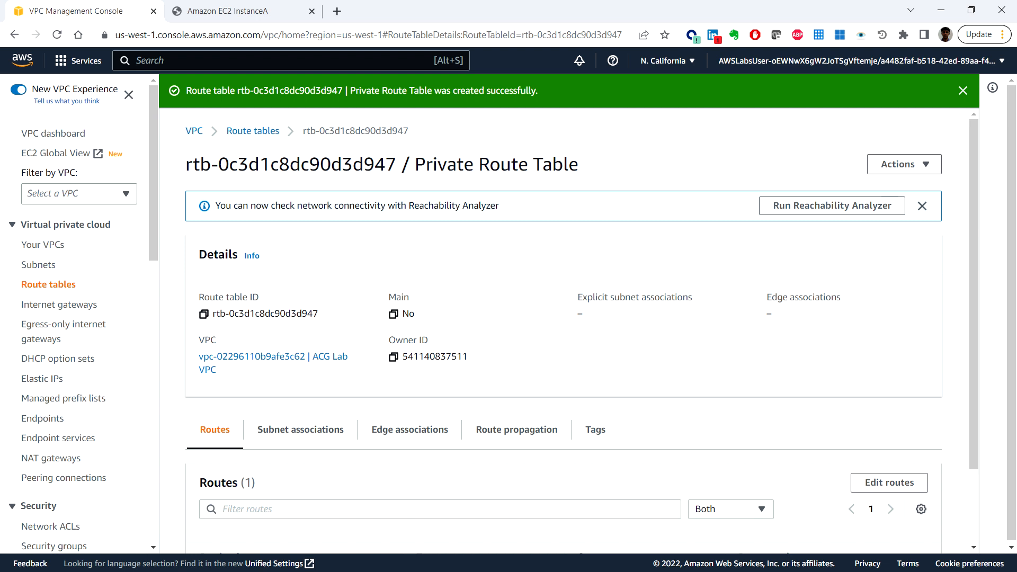
# Step: Add a route to Private Route Table with destination 0.0.0.0/0 and the Lab NGW NAT gateway as target, and save it
pyautogui.scroll(-2, 324, 495)
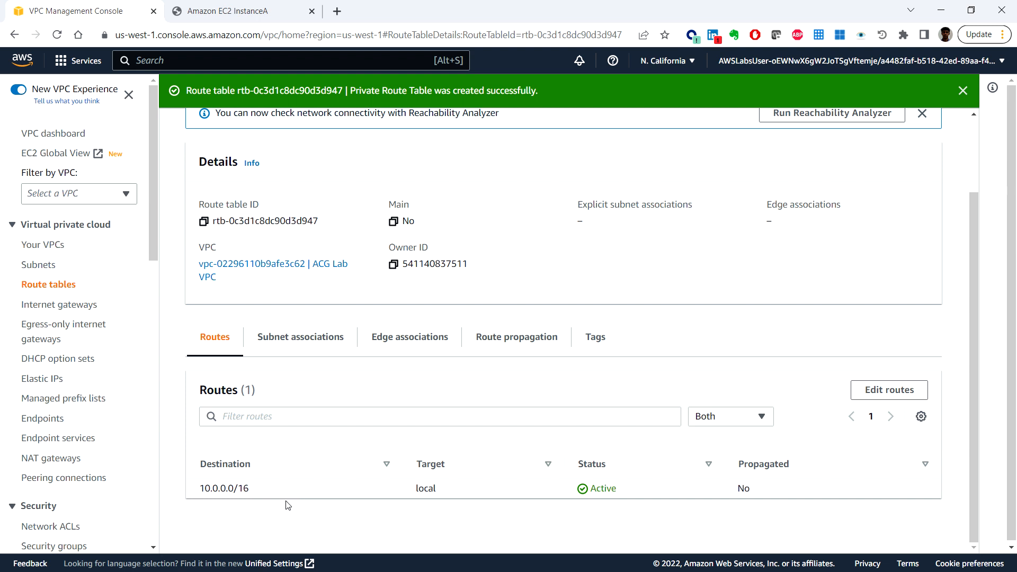
pyautogui.click(877, 390)
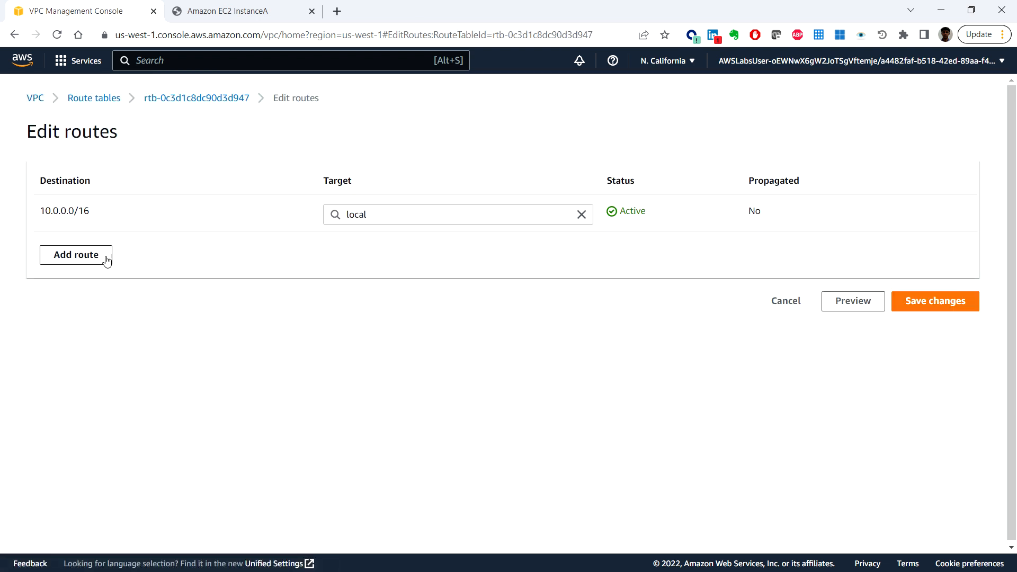
pyautogui.click(96, 260)
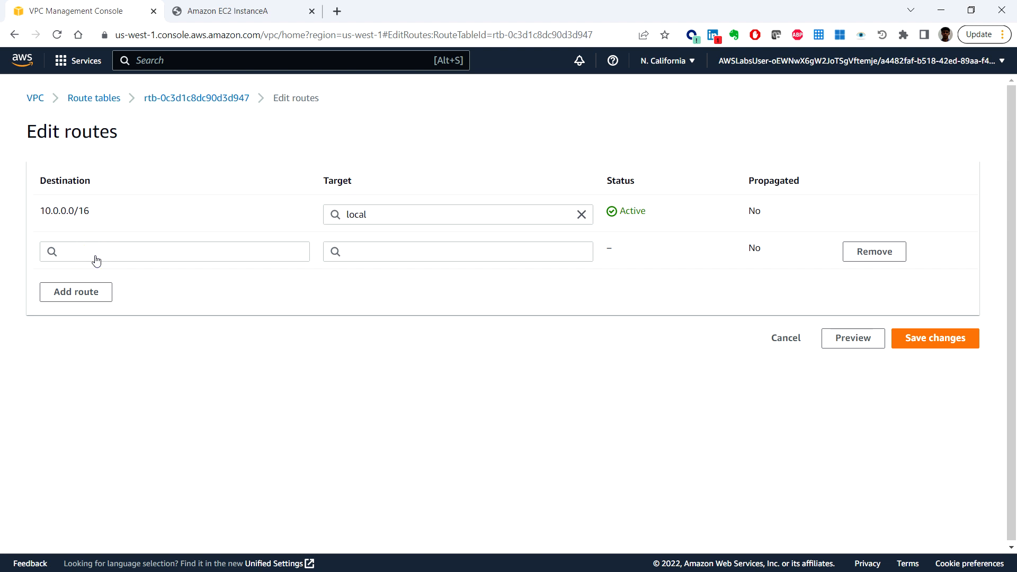
pyautogui.click(143, 258)
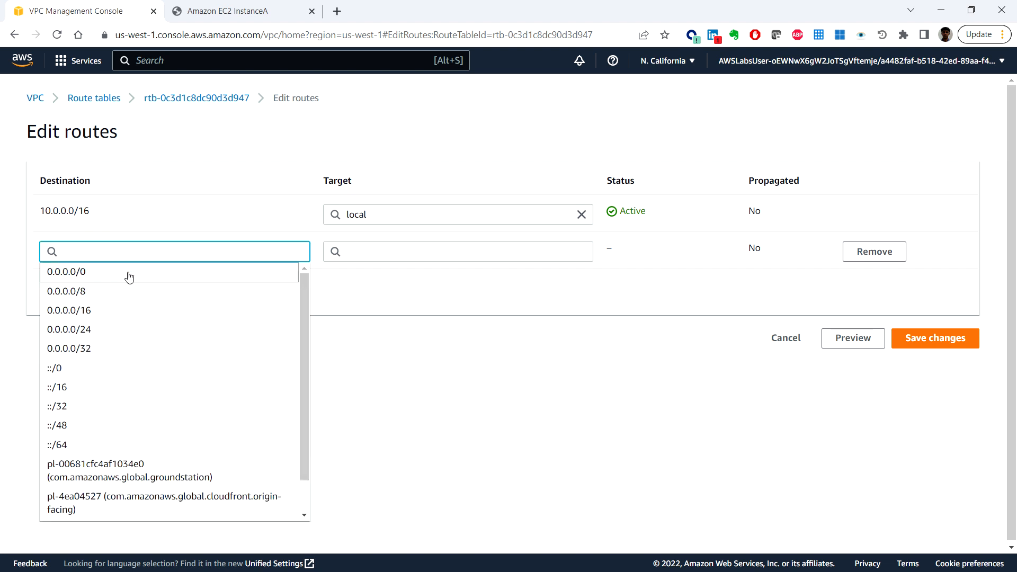
pyautogui.click(128, 275)
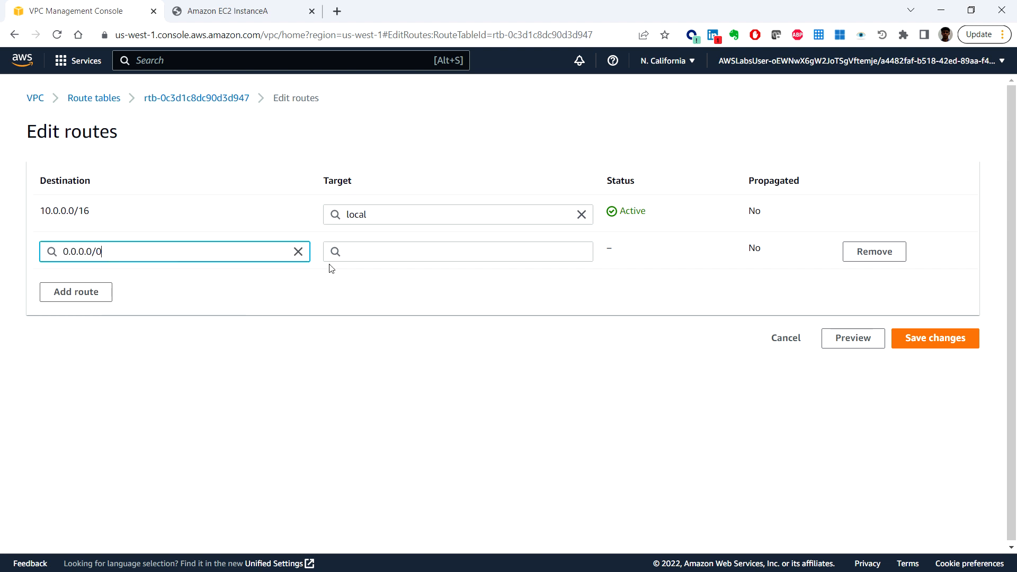
pyautogui.click(411, 253)
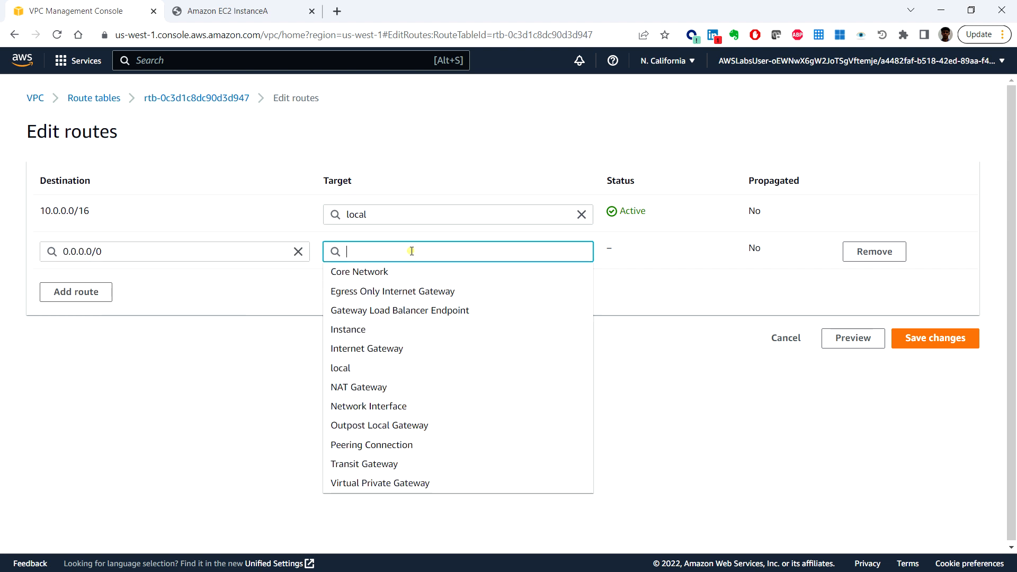
pyautogui.click(412, 391)
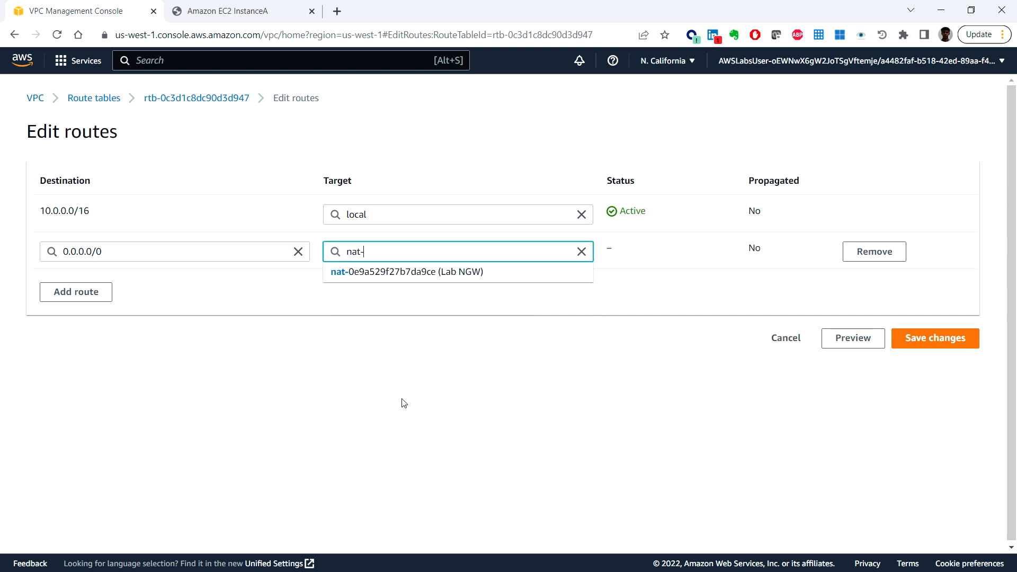
pyautogui.click(432, 273)
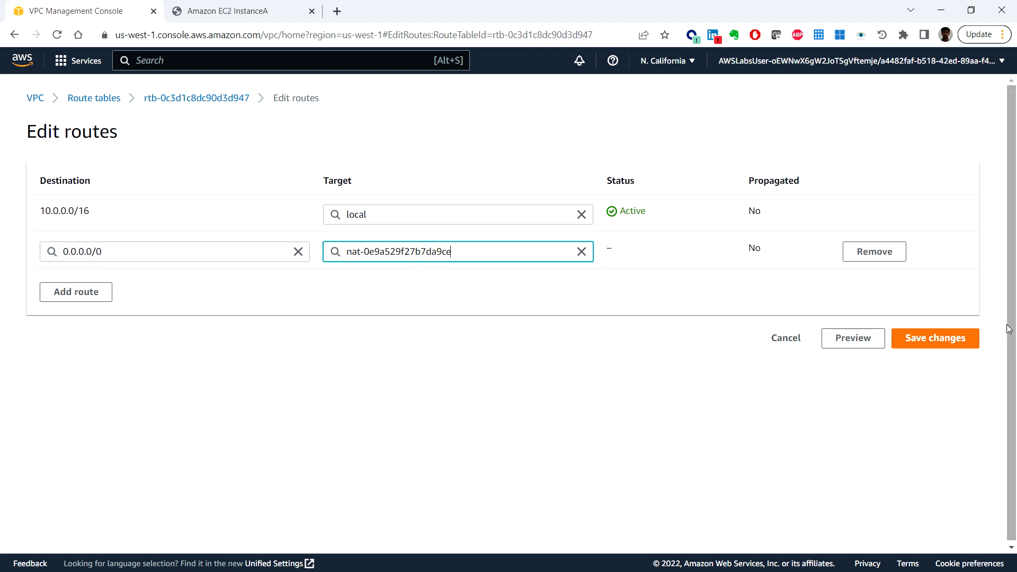
pyautogui.click(941, 343)
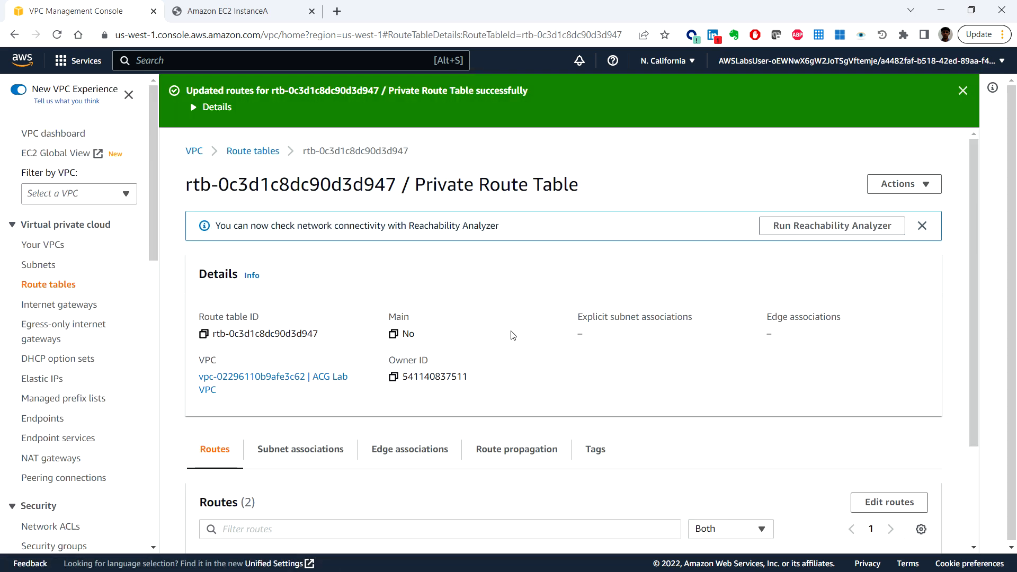
pyautogui.scroll(-3, 503, 360)
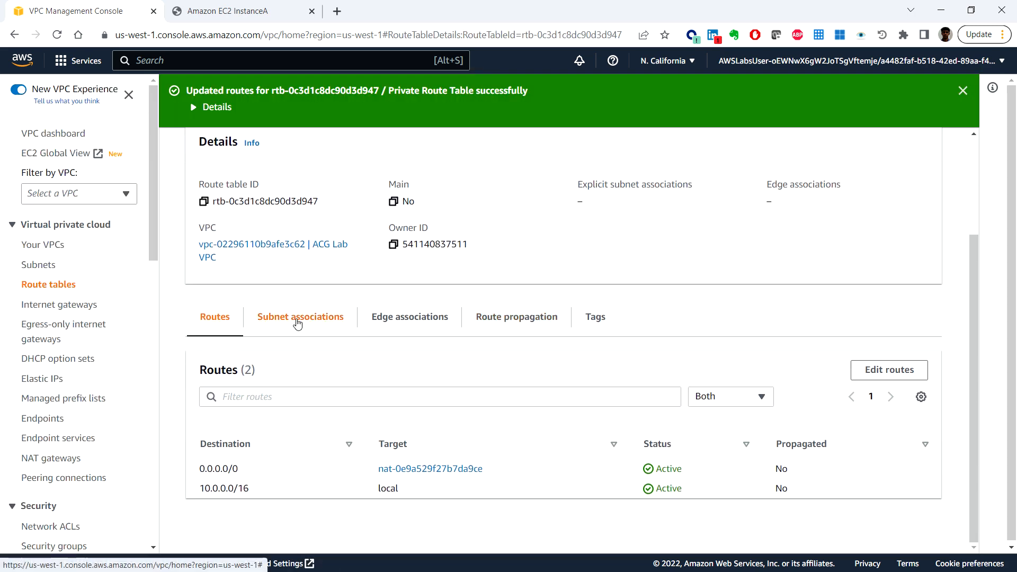
# Step: Associate the Private Subnet with Private Route Table and save the association
pyautogui.click(301, 321)
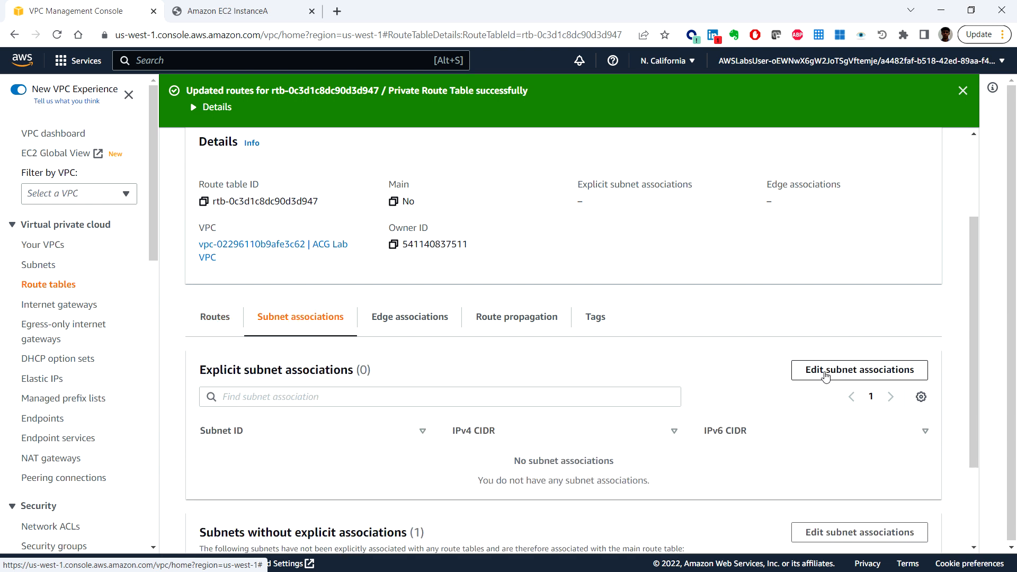
pyautogui.click(827, 372)
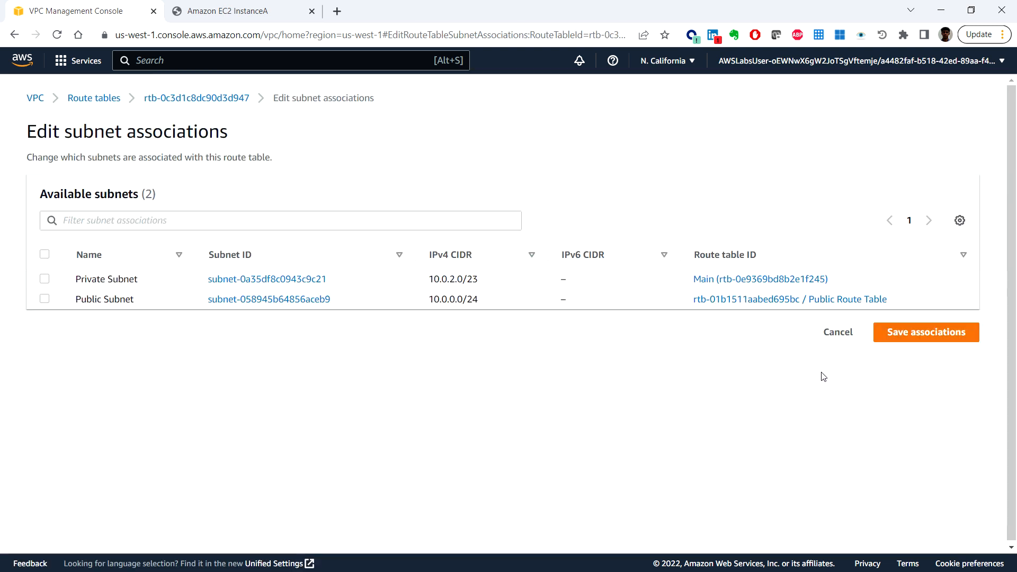
pyautogui.click(45, 280)
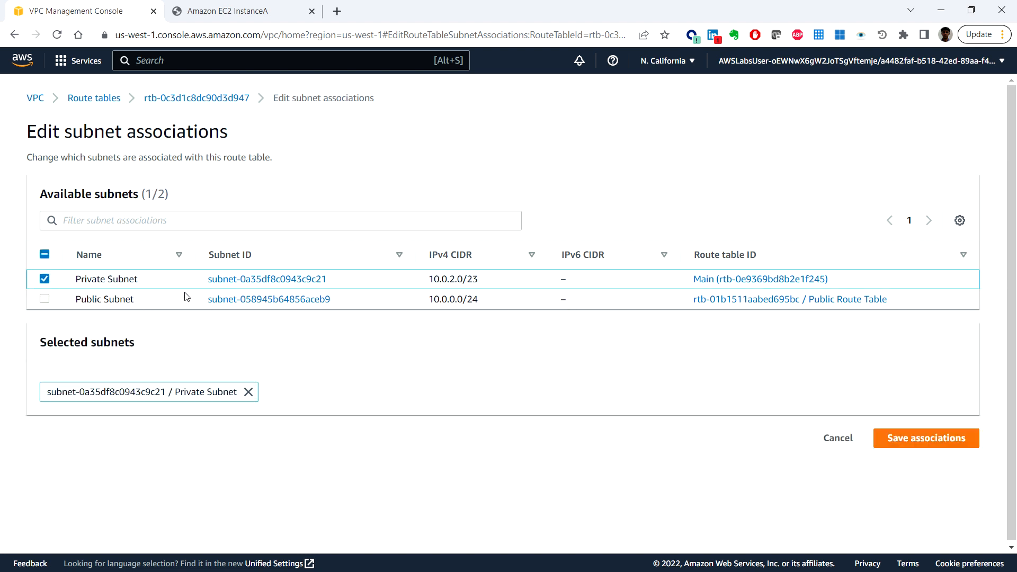
pyautogui.click(949, 440)
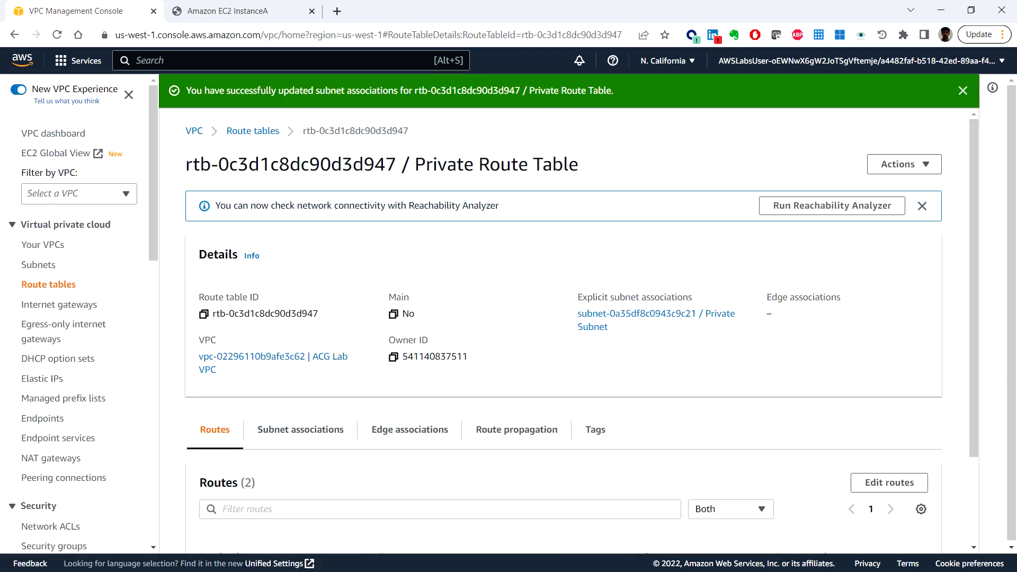
# Step: Start a new security group in the VPC console and name it Private SG
pyautogui.scroll(-2, 694, 436)
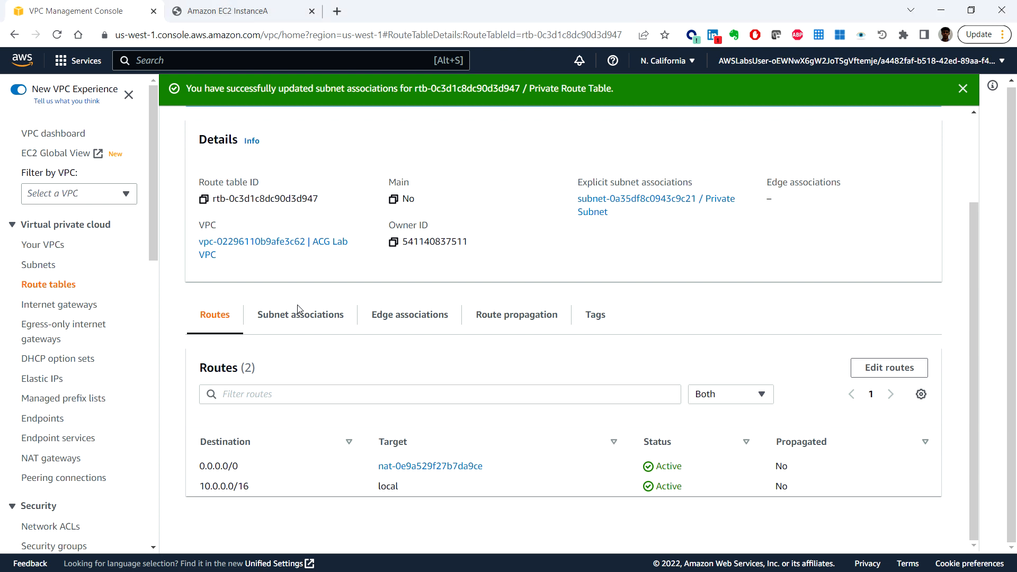
pyautogui.scroll(-3, 117, 304)
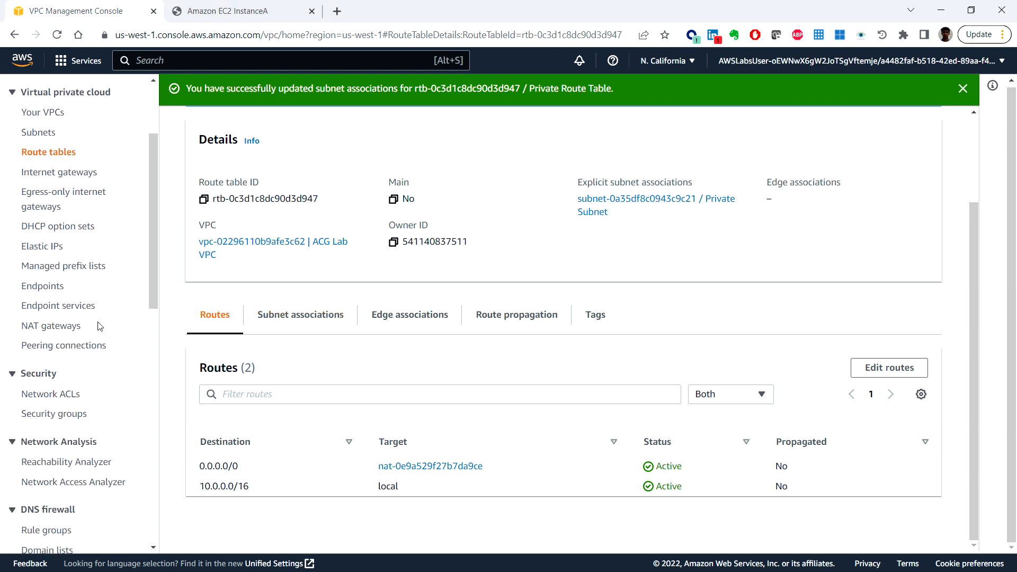
pyautogui.click(59, 420)
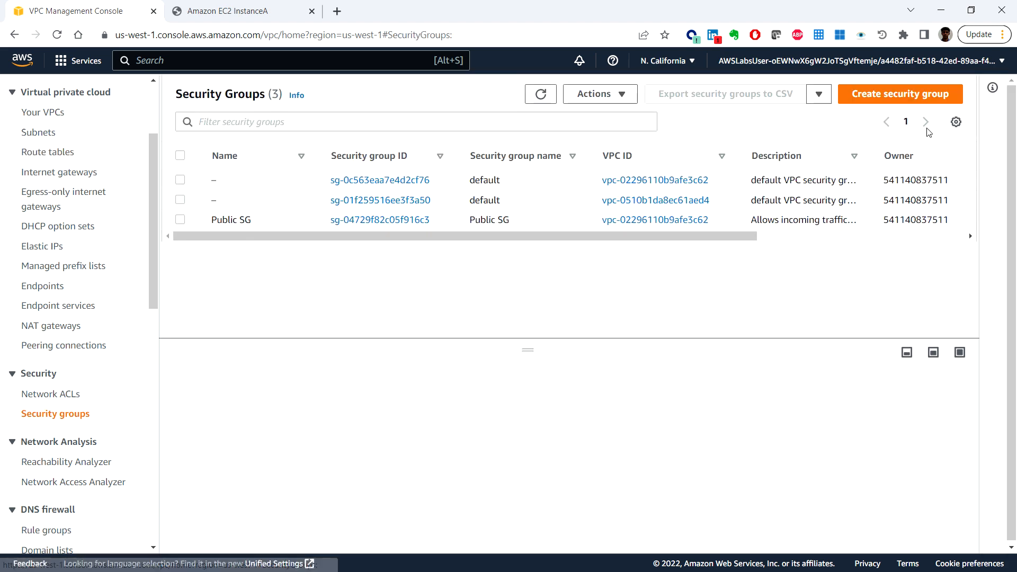
pyautogui.click(892, 94)
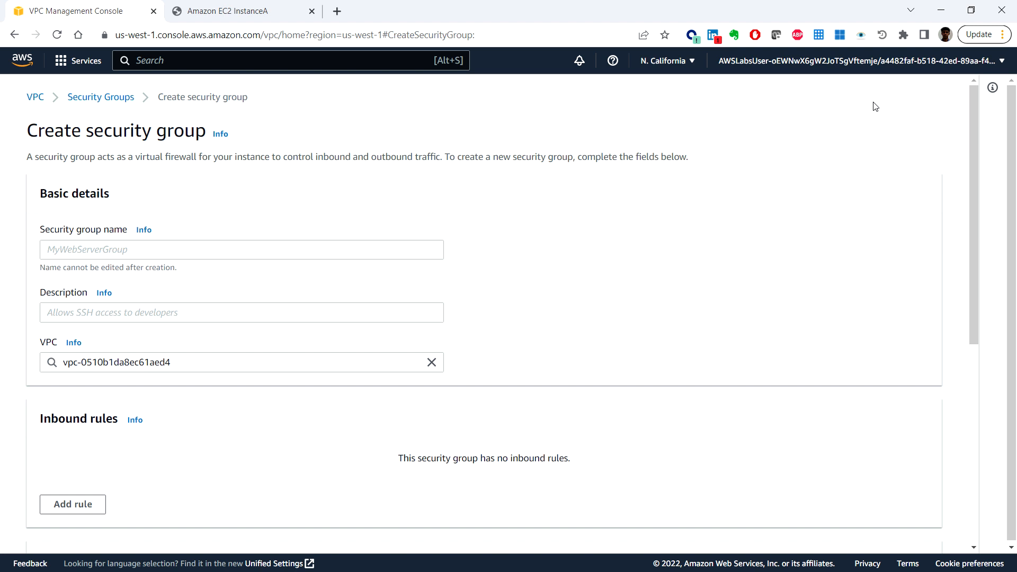
pyautogui.click(141, 252)
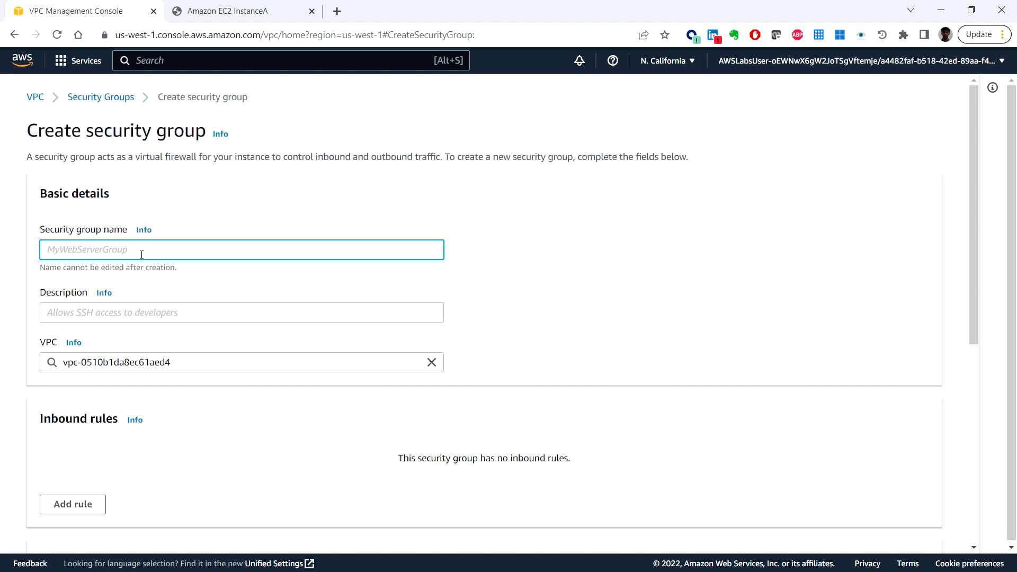
pyautogui.write('Private SG')
# Step: Describe the group as "Allows incoming traffic to private instance using public sercurity group" and assign it to the ACG Lab VPC
pyautogui.click(107, 313)
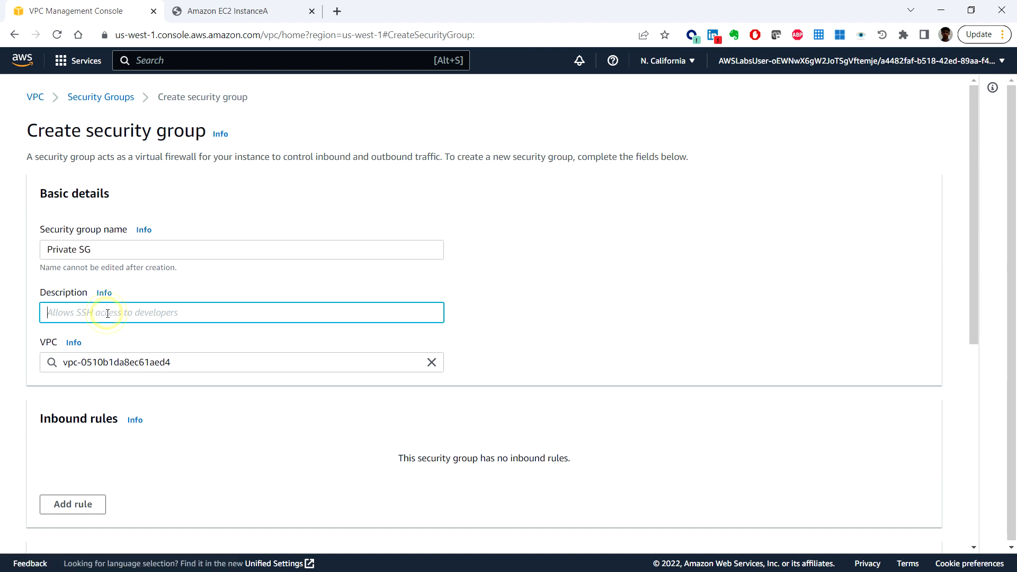
pyautogui.write('Allow')
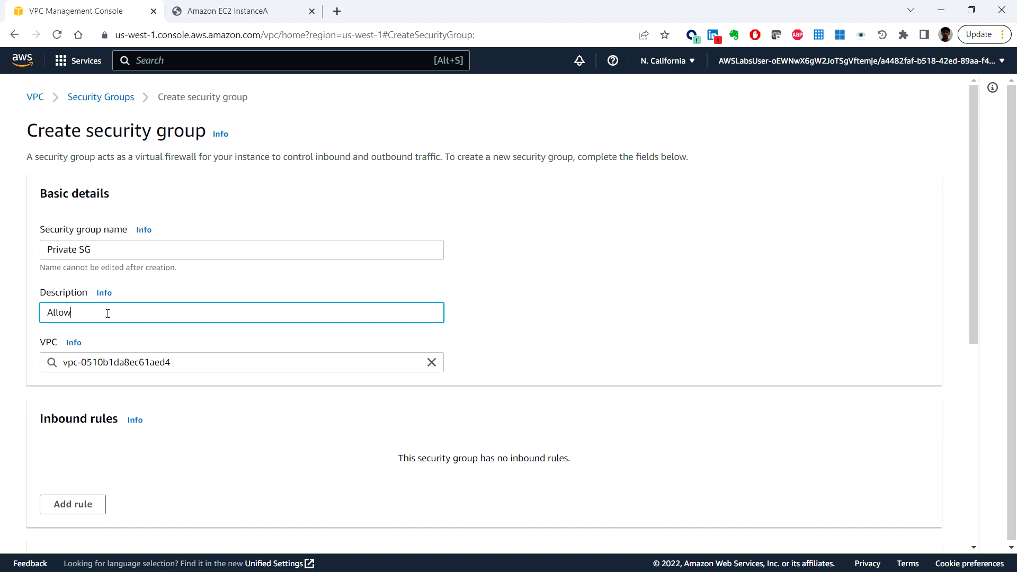
pyautogui.write('s incoming traffic to privat')
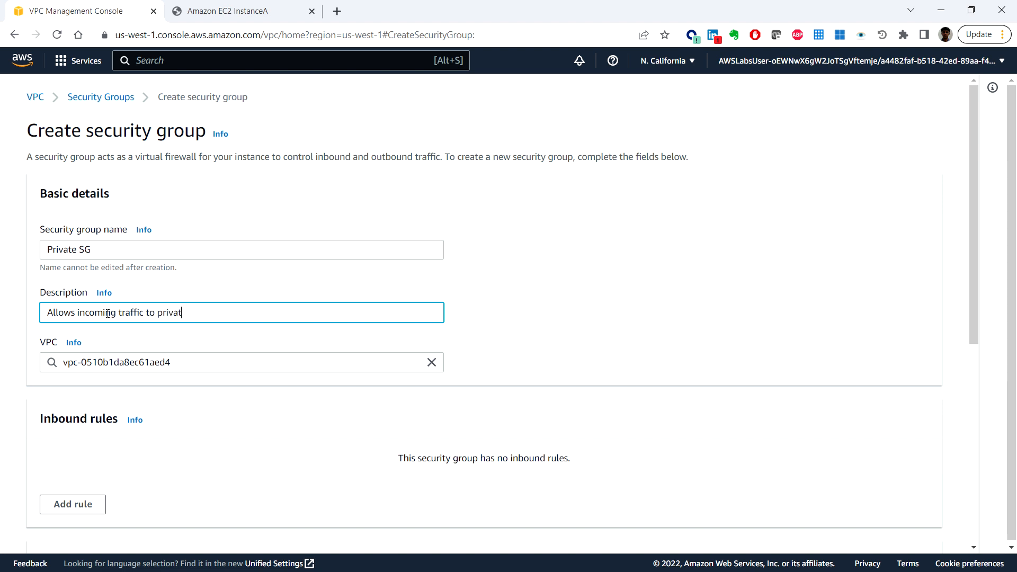
pyautogui.write('e instance using public sercur')
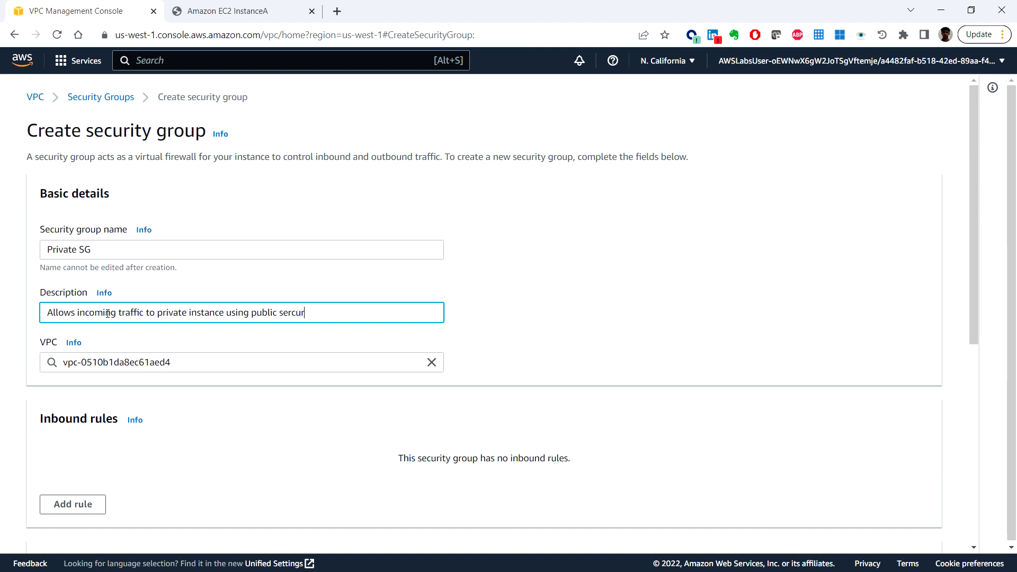
pyautogui.write('ity group')
pyautogui.click(432, 362)
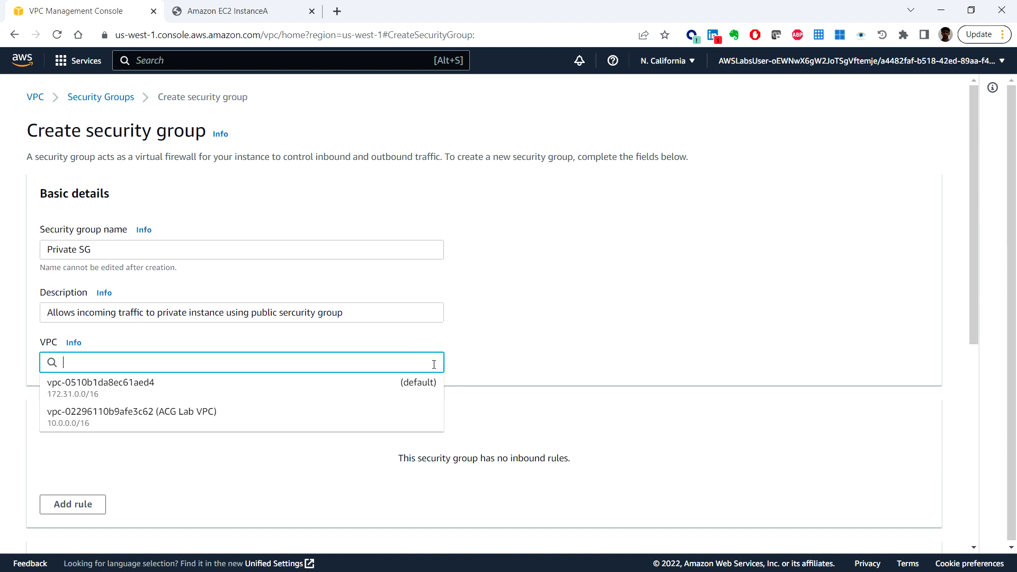
pyautogui.click(233, 418)
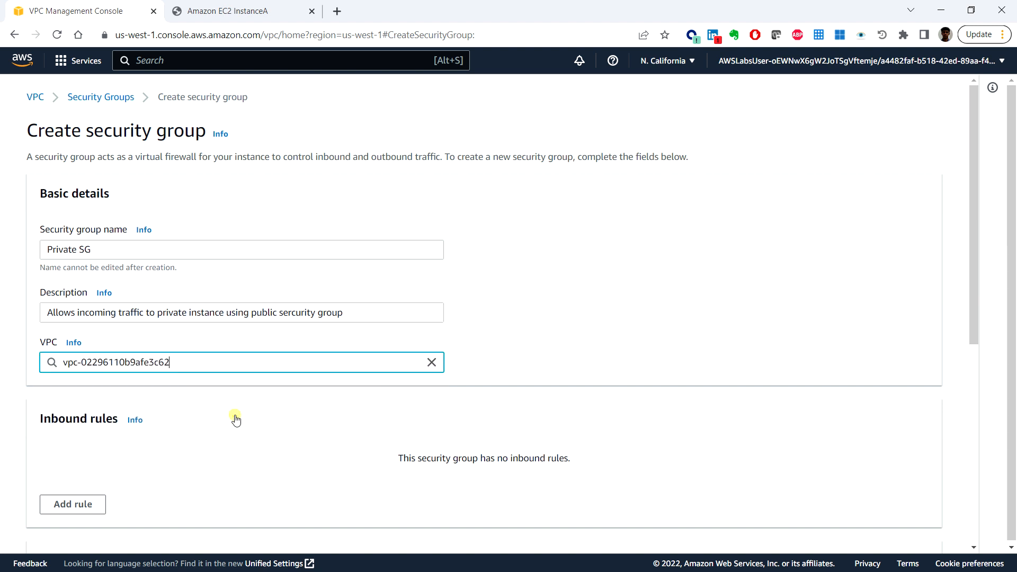
# Step: Add an inbound rule to Private SG and set the existing outbound rule's type to HTTPS
pyautogui.scroll(-5, 530, 419)
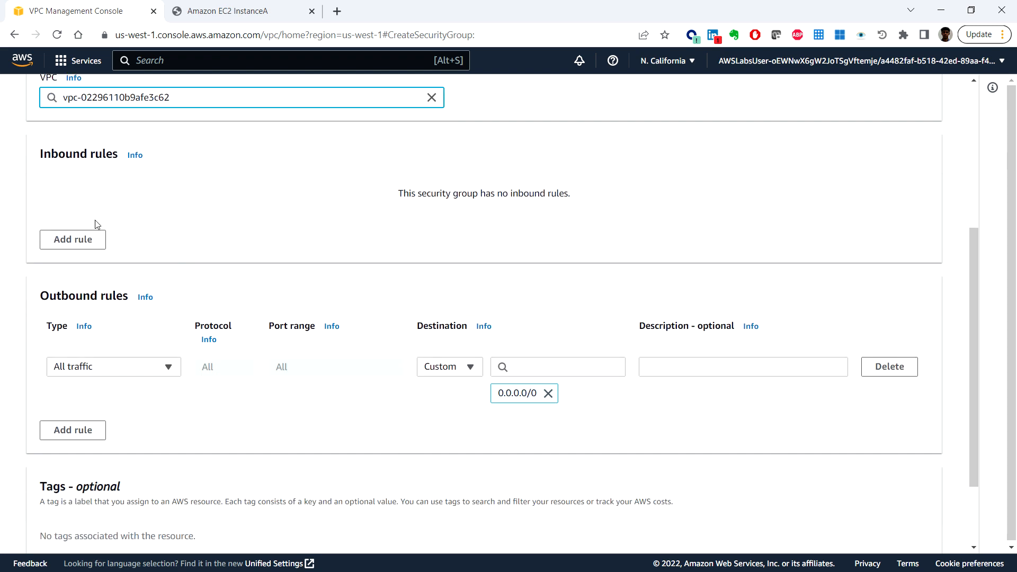
pyautogui.click(81, 241)
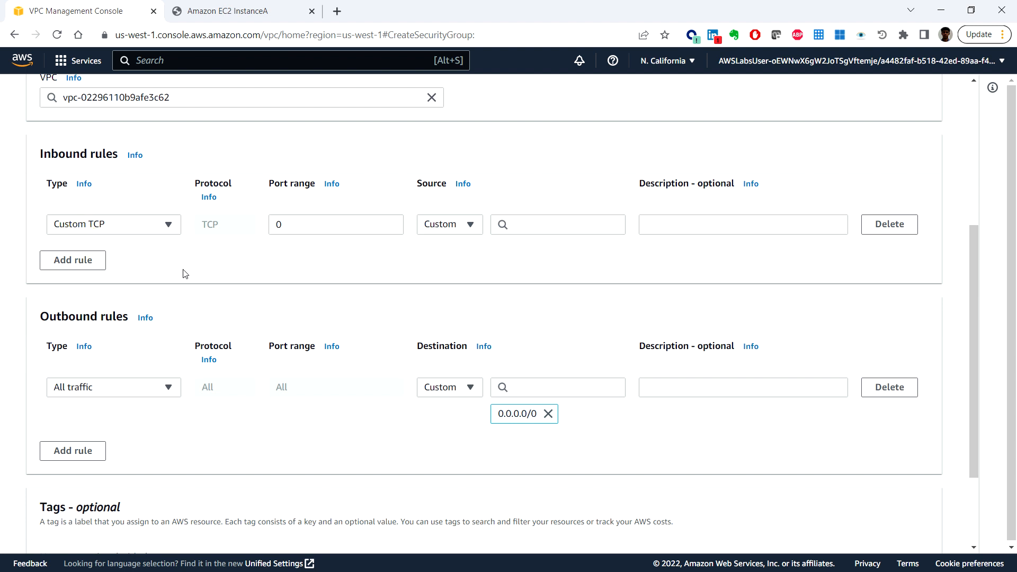
pyautogui.click(135, 395)
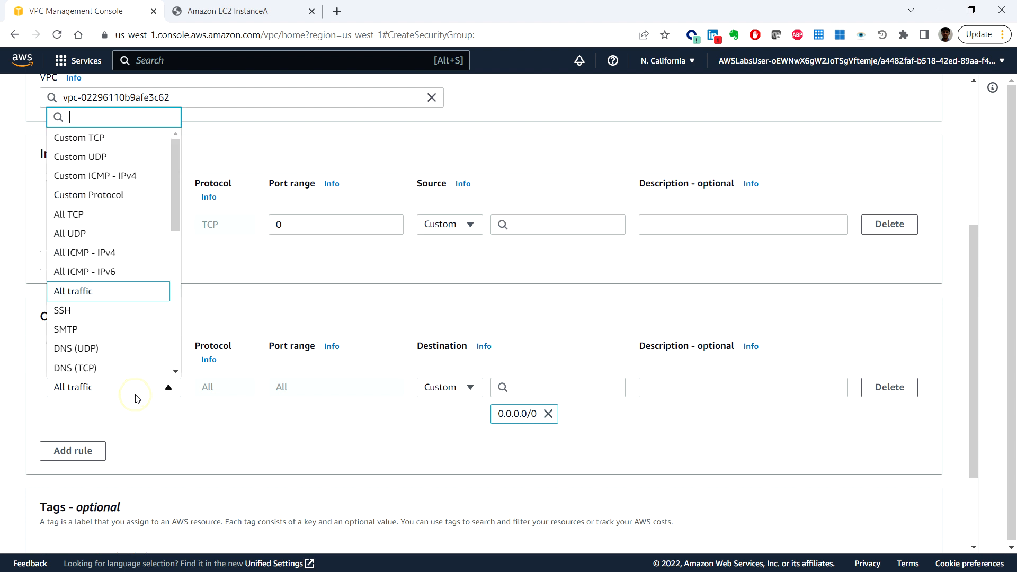
pyautogui.scroll(-4, 132, 289)
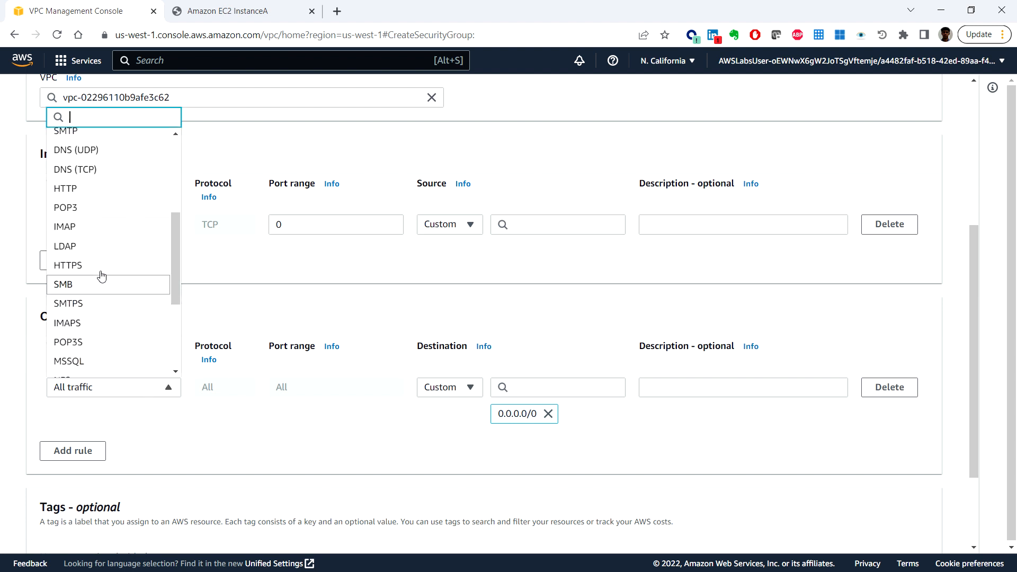
pyautogui.click(101, 272)
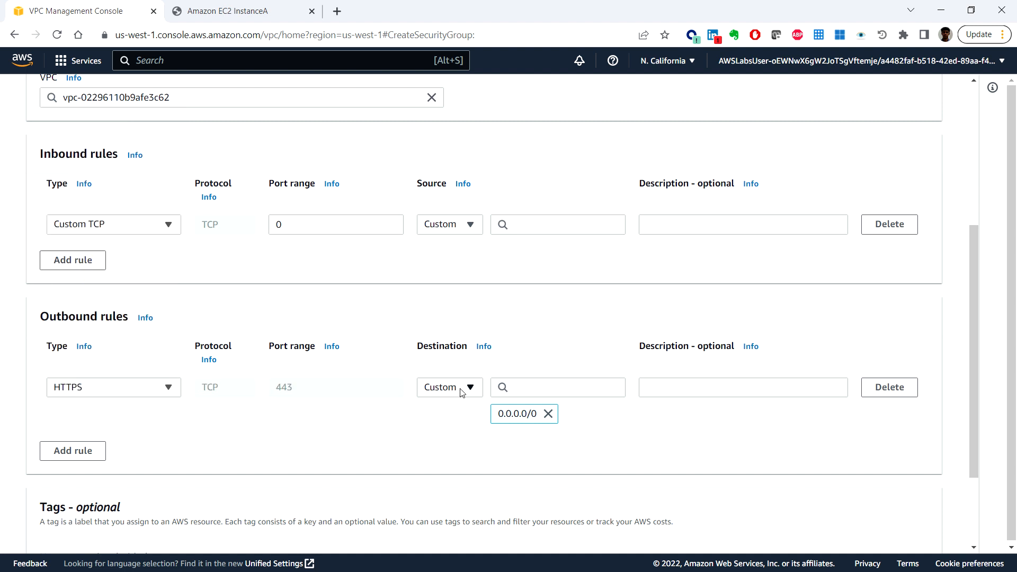
# Step: Set the type of the new inbound rule to HTTPS
pyautogui.scroll(-1, 460, 393)
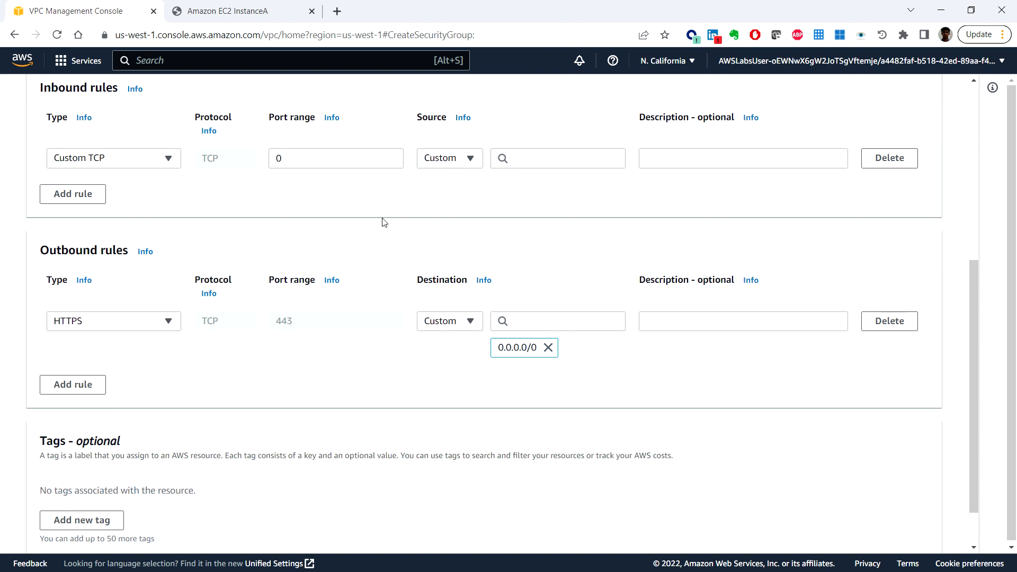
pyautogui.scroll(1, 385, 223)
pyautogui.scroll(1, 307, 282)
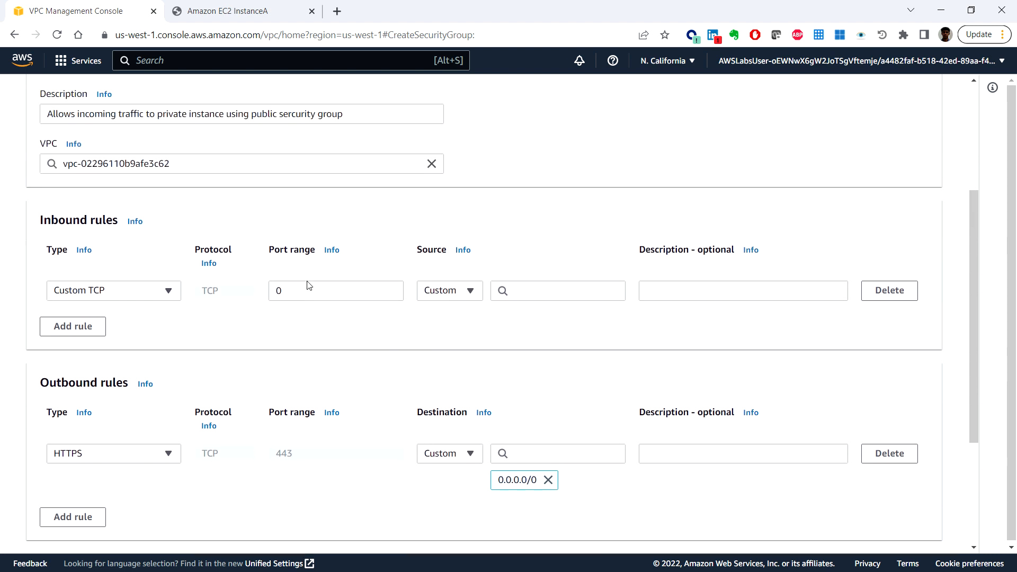
pyautogui.click(167, 290)
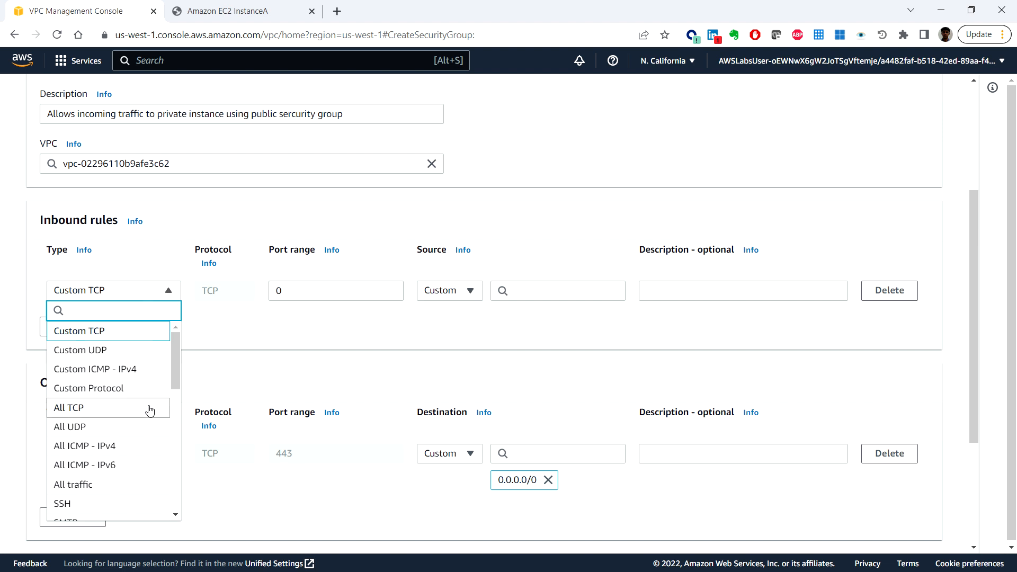
pyautogui.scroll(-2, 150, 410)
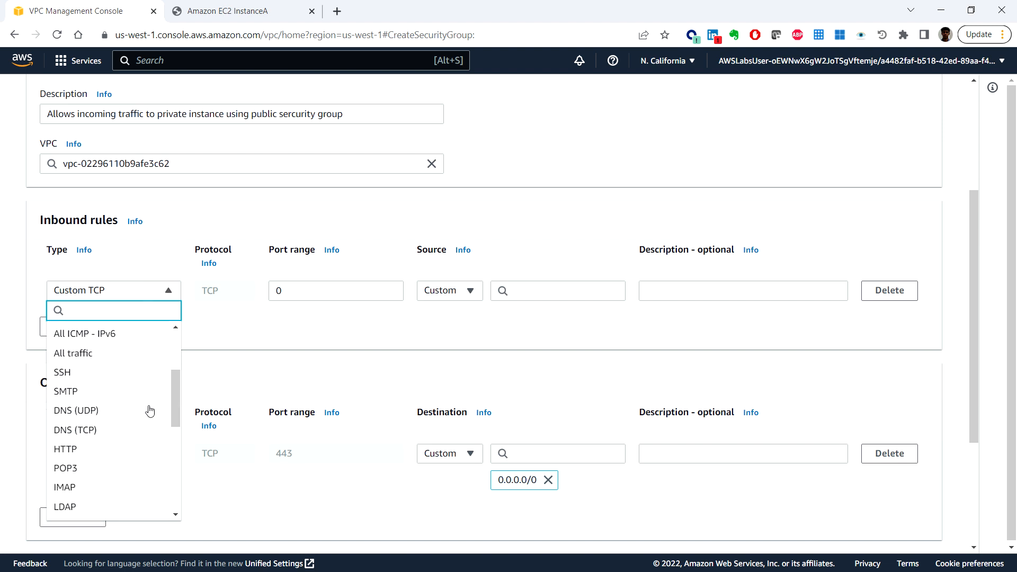
pyautogui.scroll(-1, 110, 473)
pyautogui.click(114, 459)
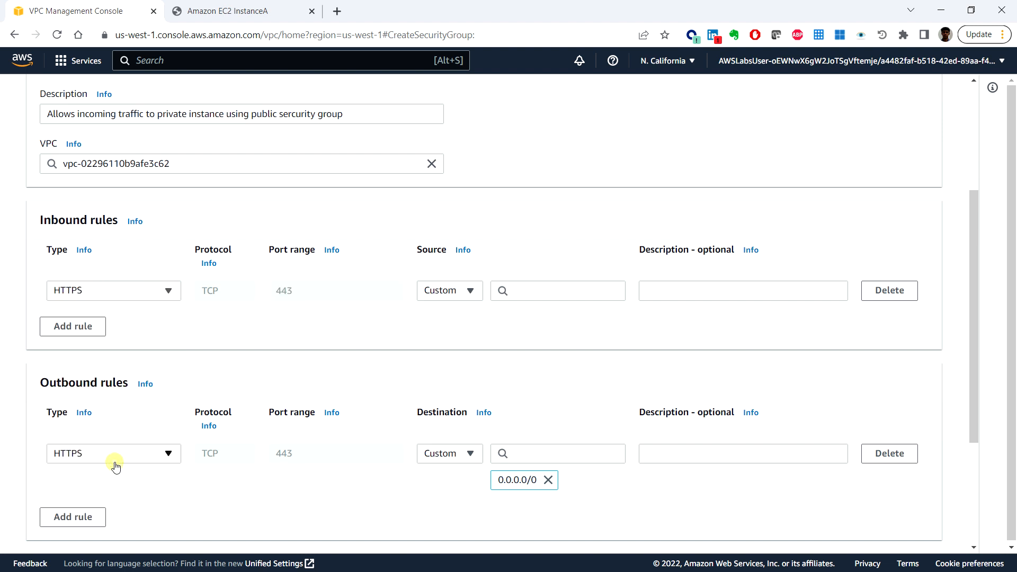
# Step: Set the outbound HTTPS rule's custom destination to the Public SG security group
pyautogui.click(462, 296)
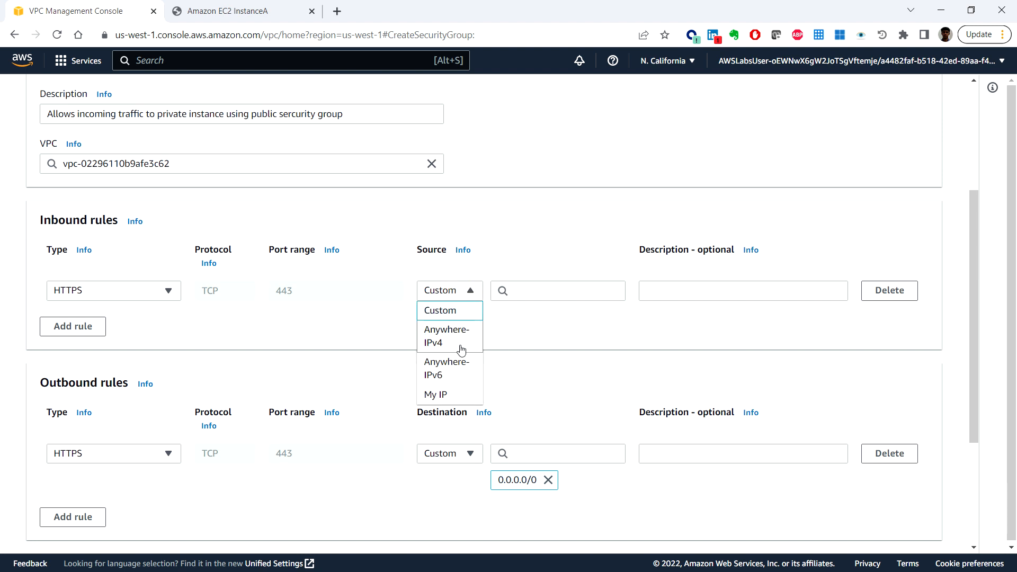
pyautogui.scroll(-2, 459, 350)
pyautogui.click(394, 211)
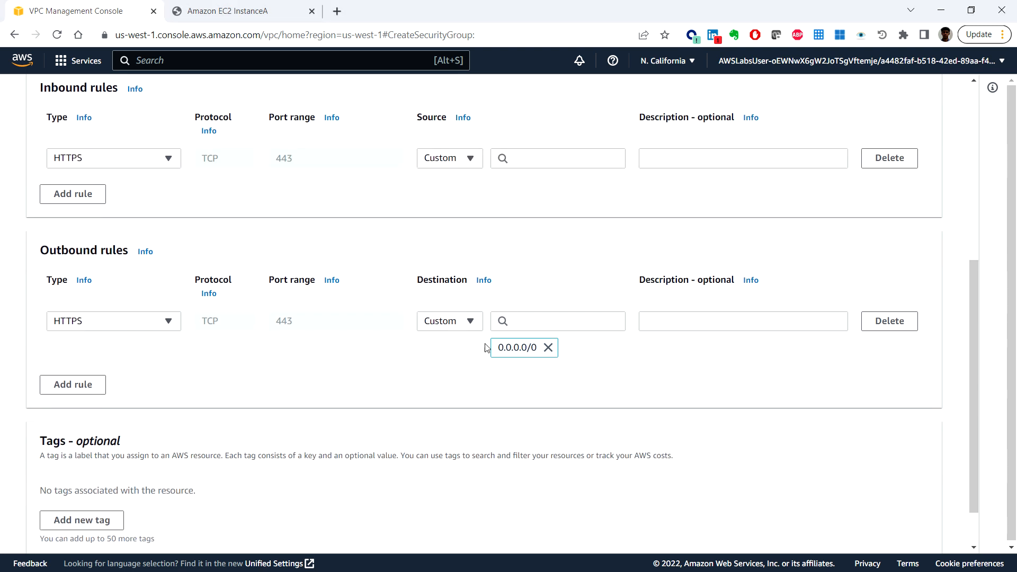
pyautogui.click(522, 321)
pyautogui.write('sg')
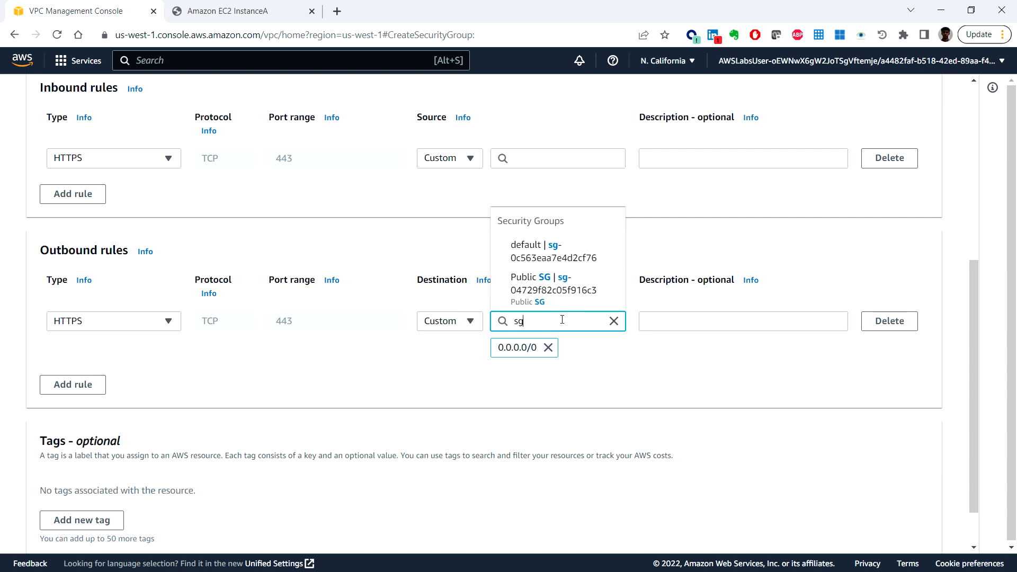
pyautogui.click(551, 283)
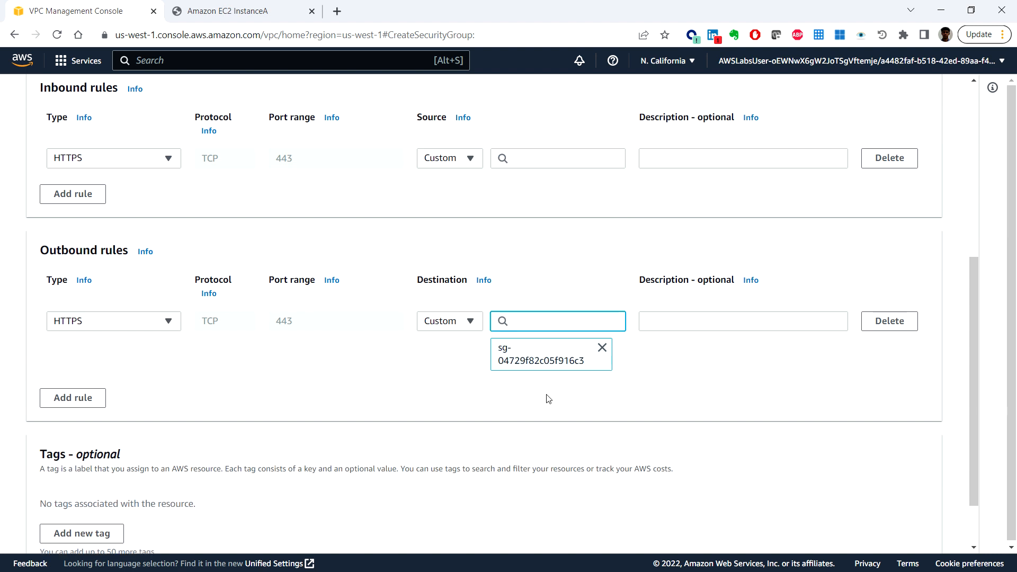
# Step: Add a tag to the new security group with key Name and value Private SG
pyautogui.scroll(-2, 540, 399)
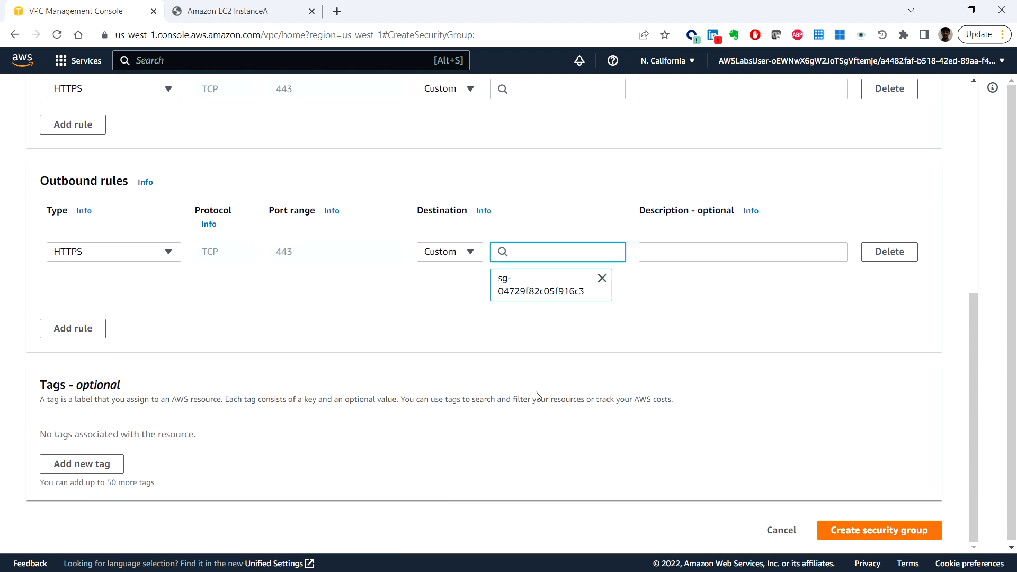
pyautogui.click(103, 464)
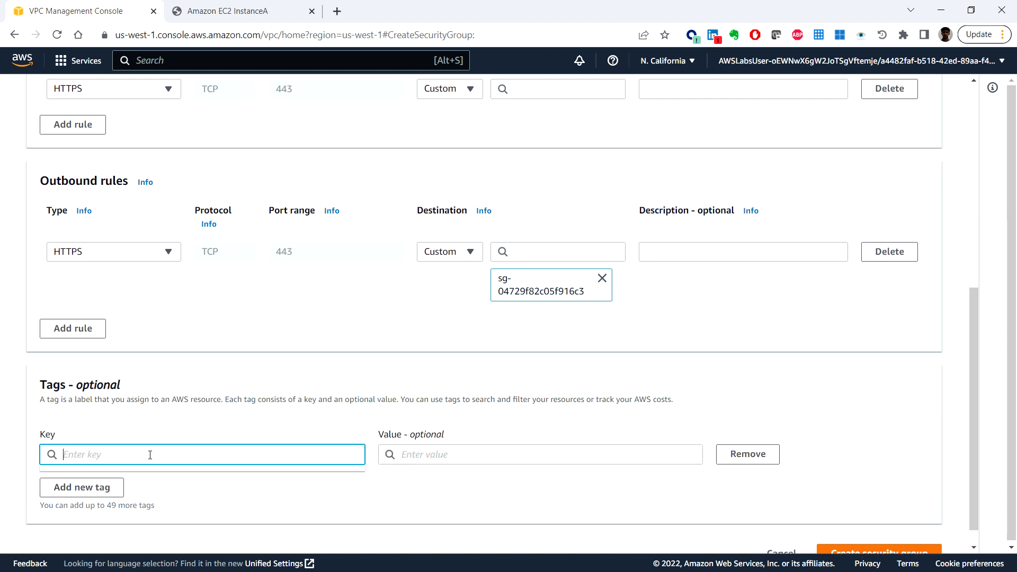
pyautogui.write('Name')
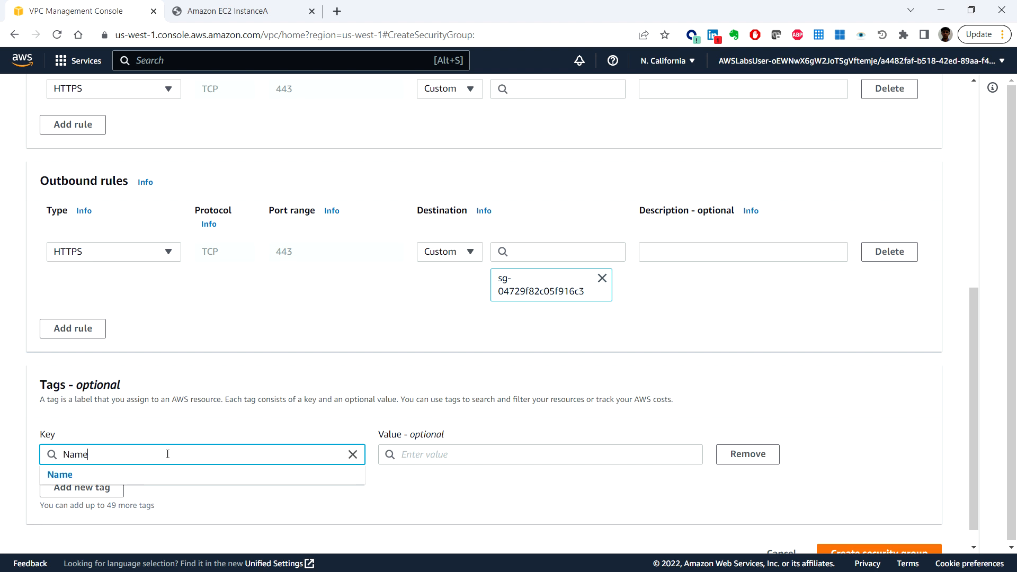
pyautogui.click(166, 475)
pyautogui.click(392, 455)
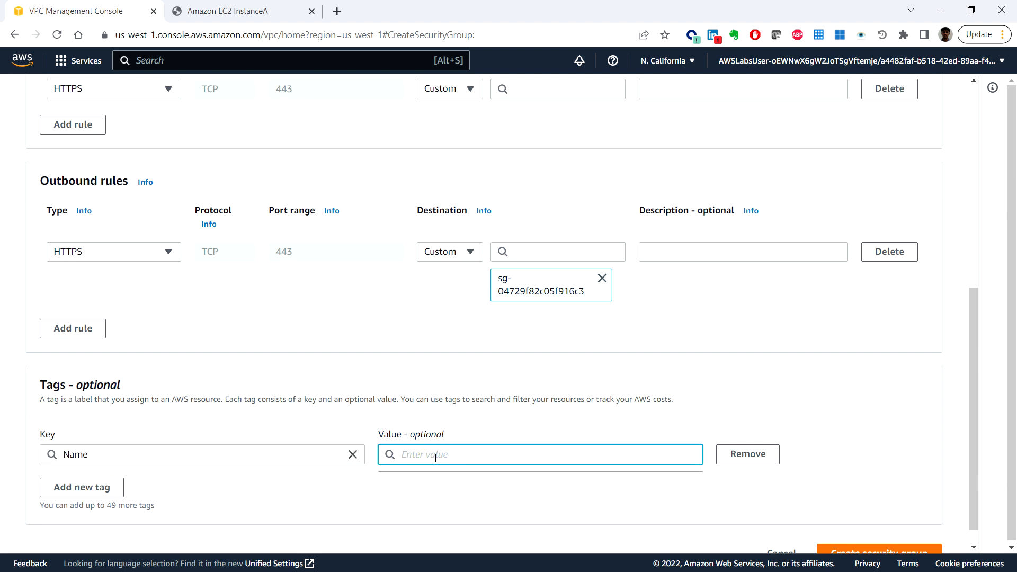
pyautogui.write('Private SG')
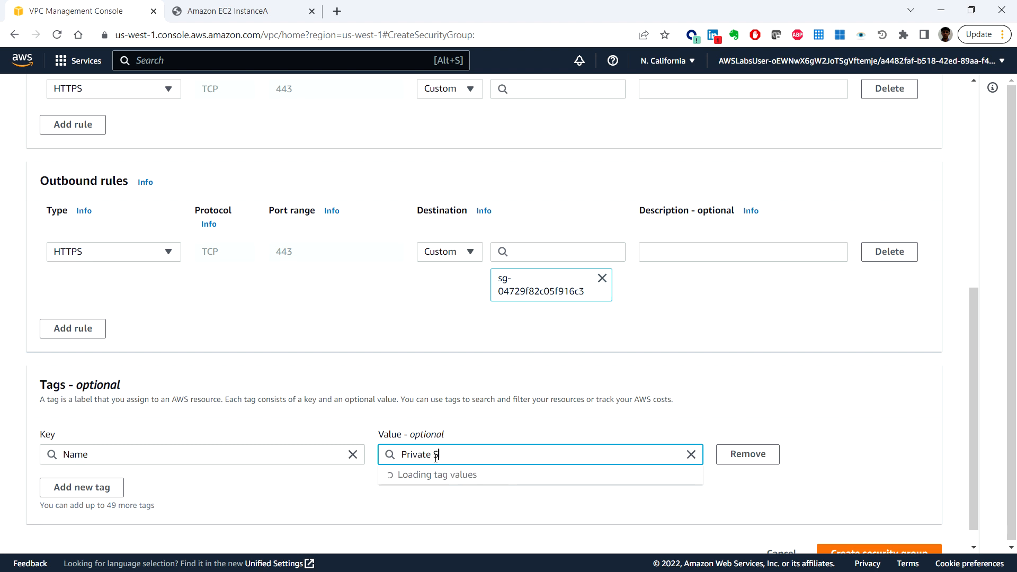
pyautogui.click(488, 503)
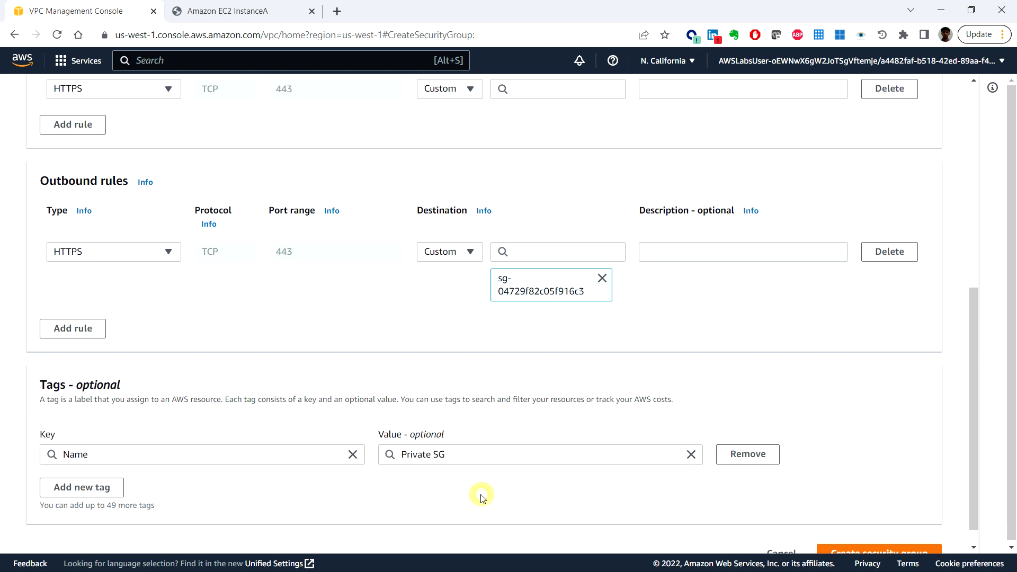
# Step: Try to create the security group, and set the inbound HTTPS rule's custom source to the Public SG security group
pyautogui.scroll(-1, 479, 501)
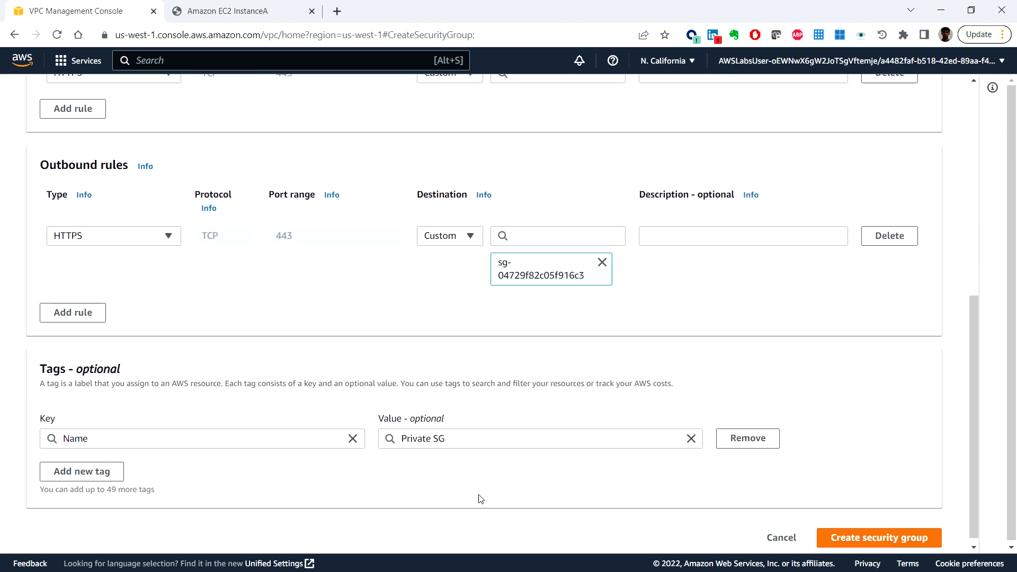
pyautogui.click(896, 531)
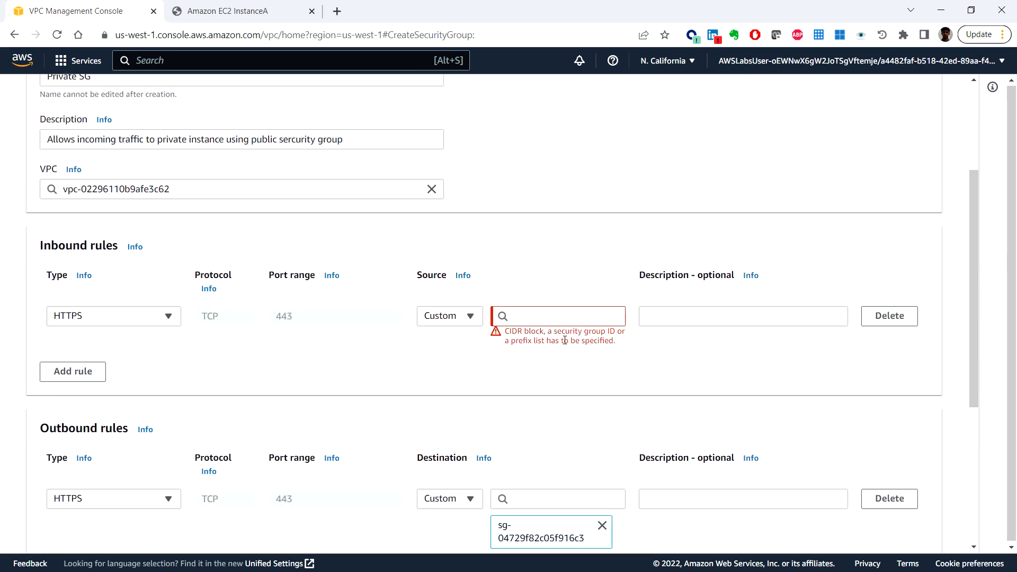
pyautogui.click(536, 321)
pyautogui.write('sg')
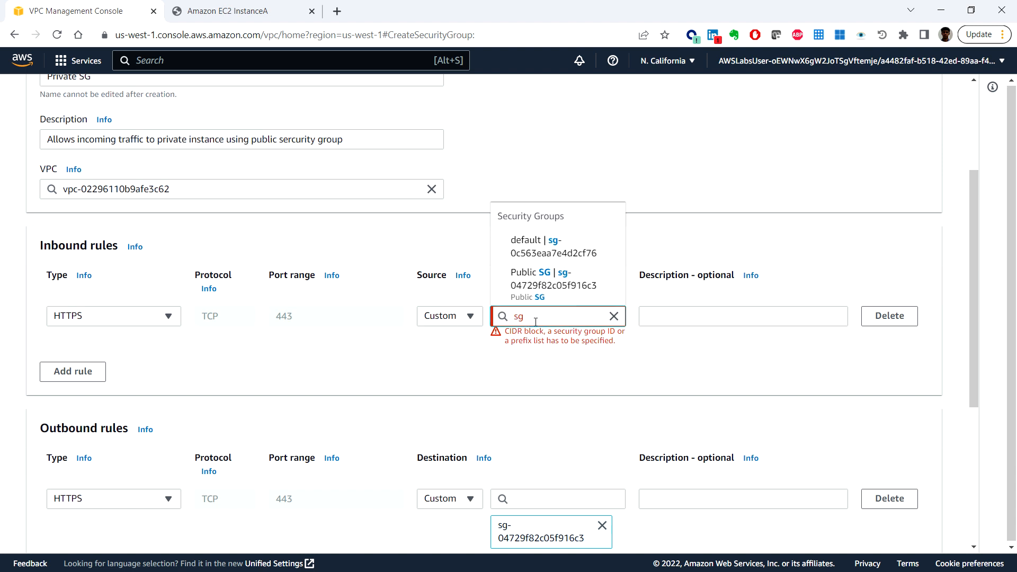
pyautogui.click(560, 285)
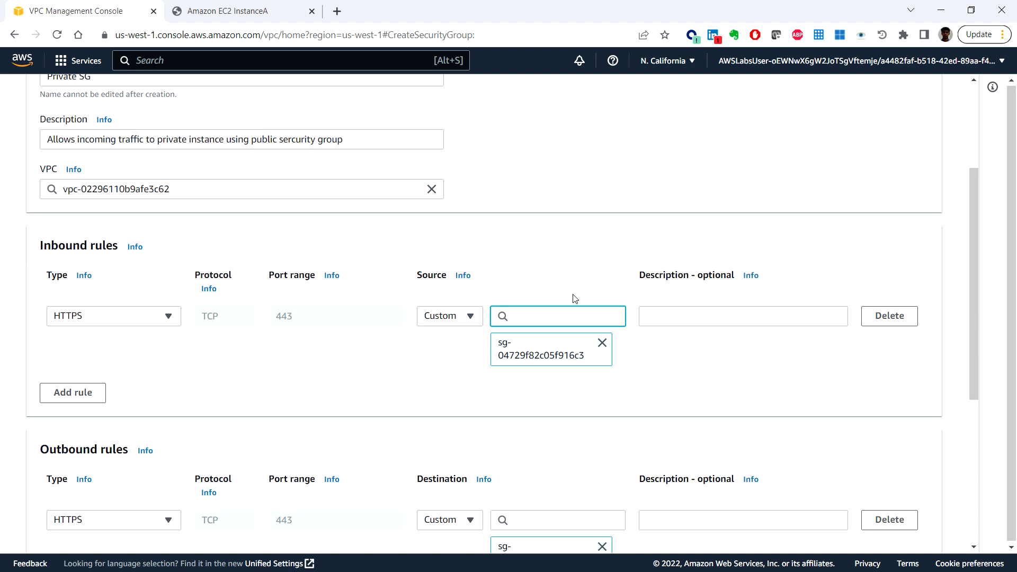
# Step: Remove the Public SG destination from the outbound HTTPS rule and try to create the security group
pyautogui.scroll(-1, 609, 471)
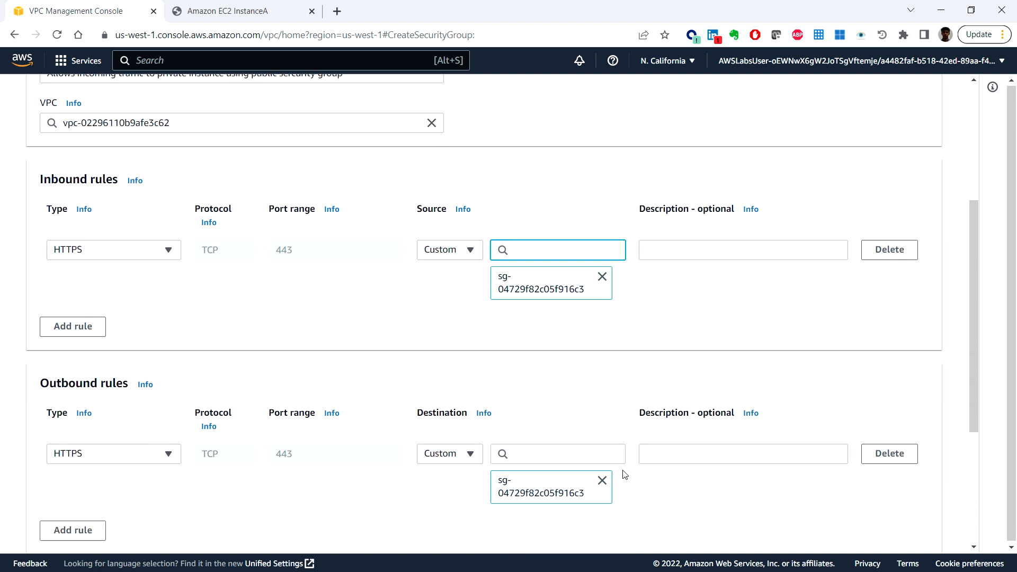
pyautogui.click(602, 480)
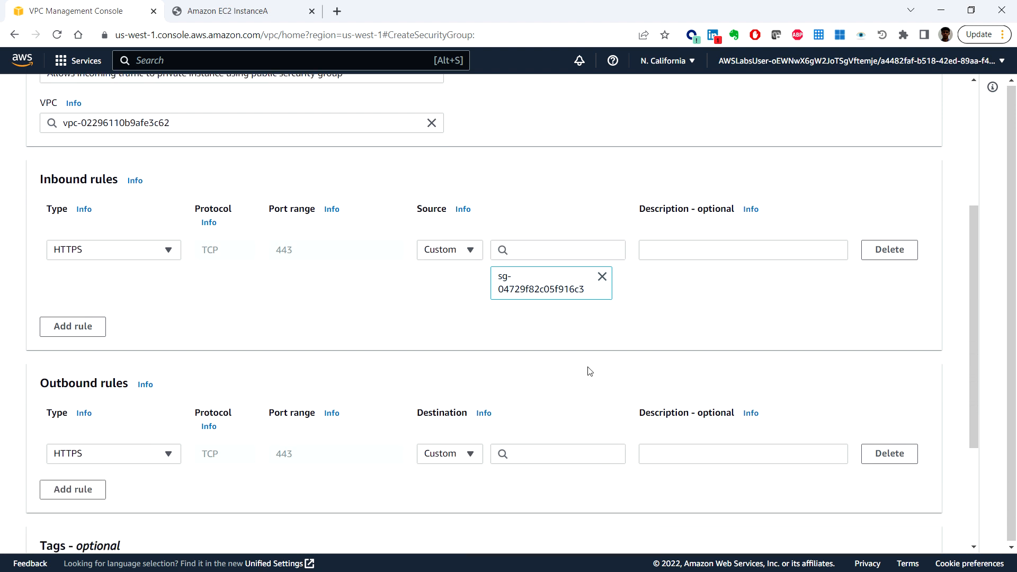
pyautogui.scroll(-3, 585, 370)
pyautogui.scroll(3, 642, 362)
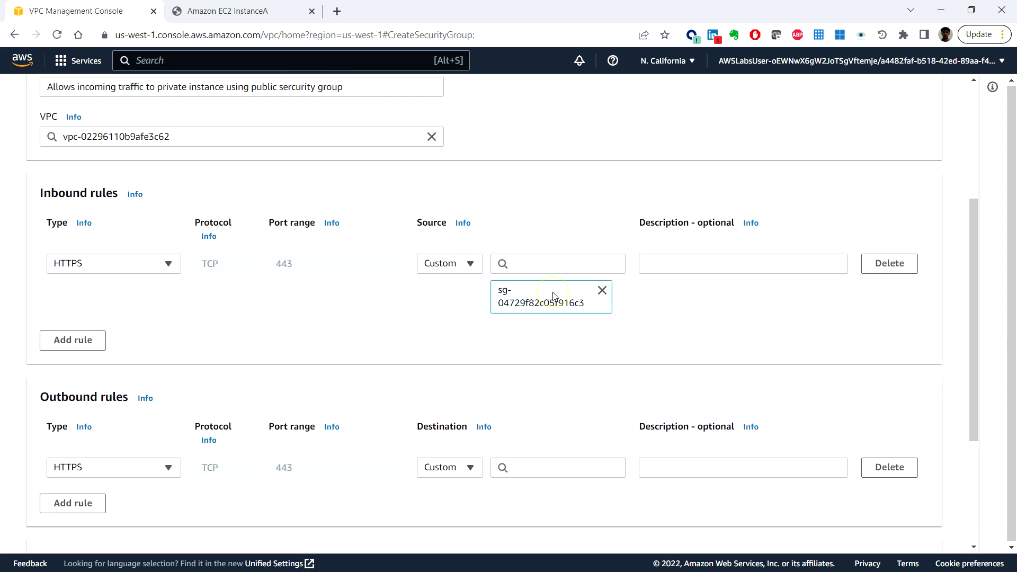
pyautogui.scroll(-1, 799, 369)
pyautogui.scroll(-2, 799, 369)
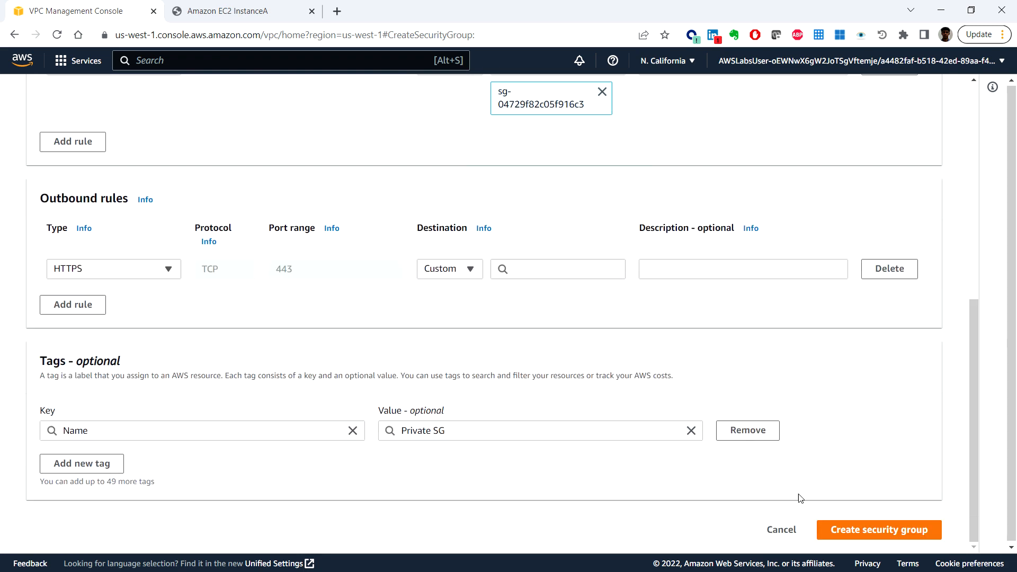
pyautogui.click(869, 531)
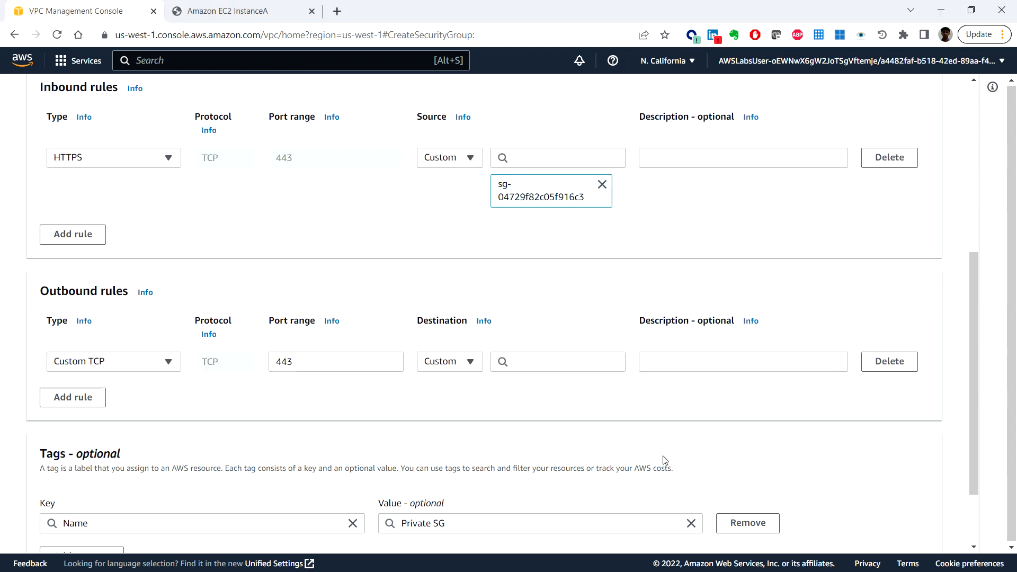
# Step: Delete the outbound rule and submit the security group for creation with only the inbound HTTPS rule
pyautogui.scroll(-2, 723, 490)
pyautogui.click(864, 530)
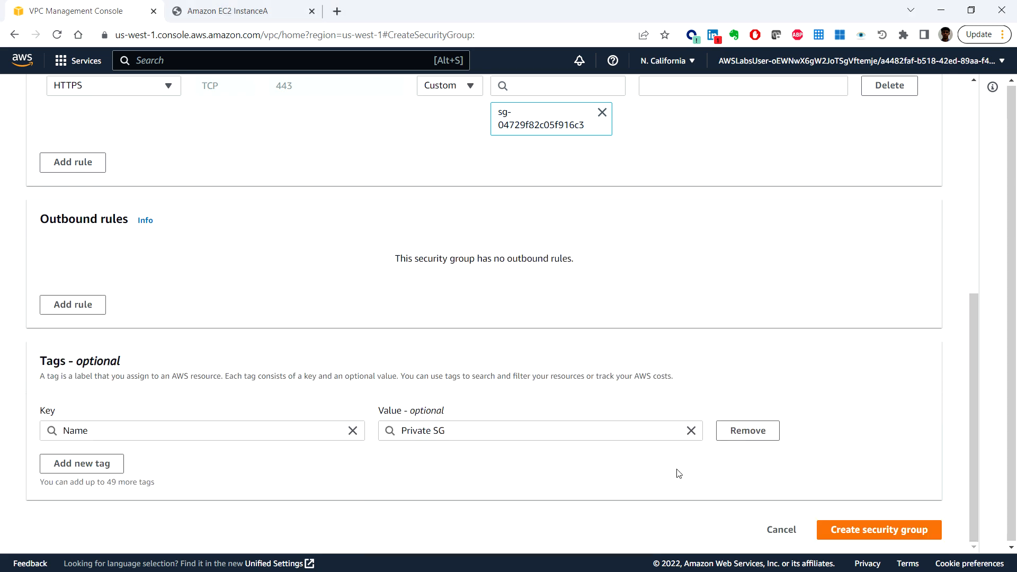
pyautogui.click(862, 531)
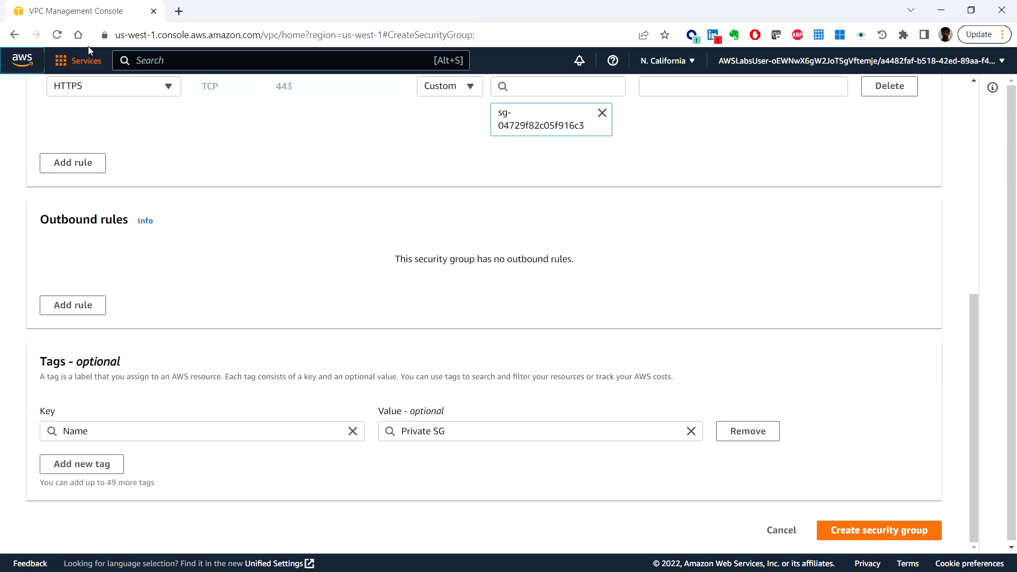
# Step: Open the VPC console in a second browser tab and go to its security groups list
pyautogui.rightClick(13, 59)
pyautogui.click(34, 69)
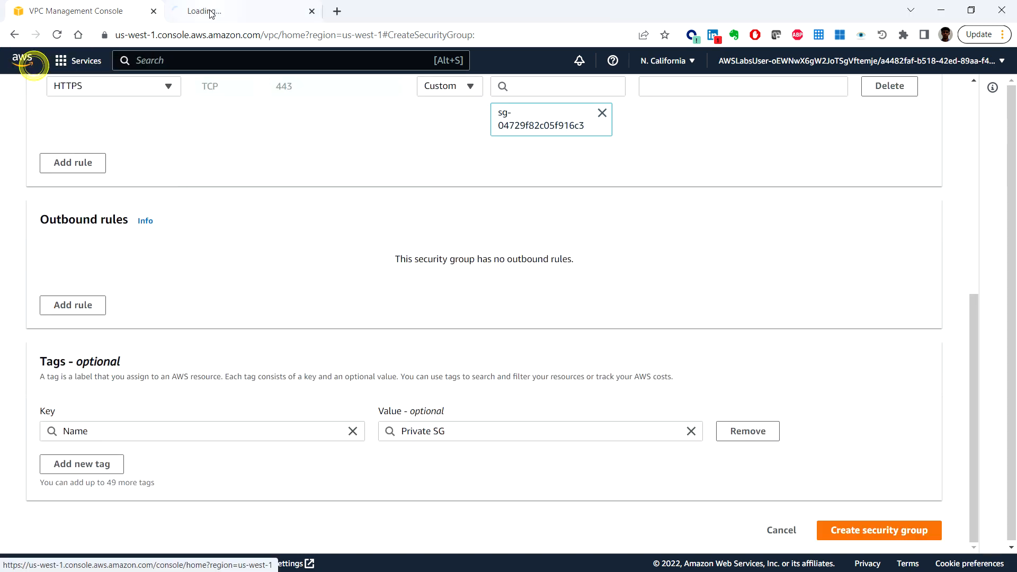
pyautogui.click(209, 11)
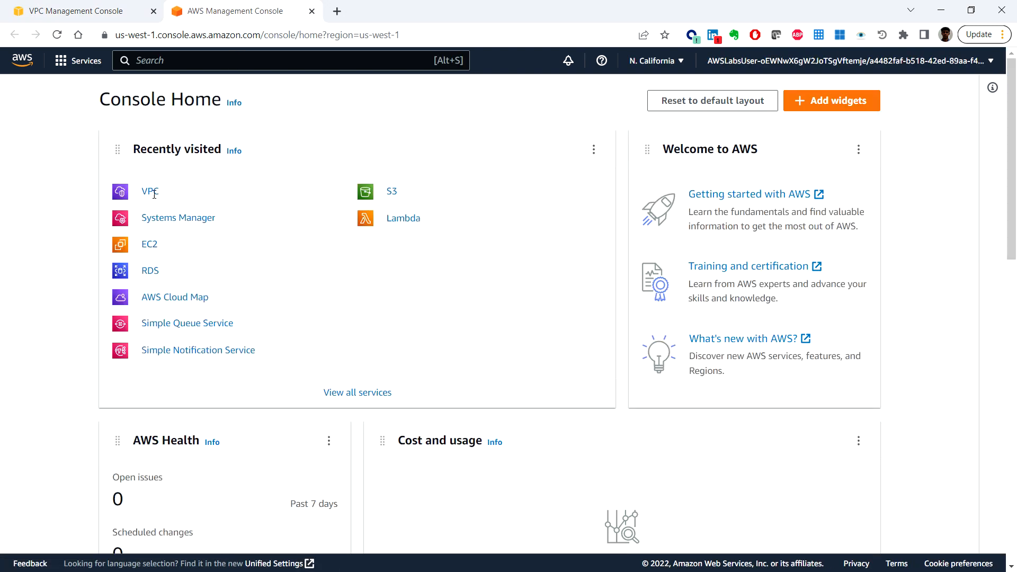
pyautogui.click(151, 195)
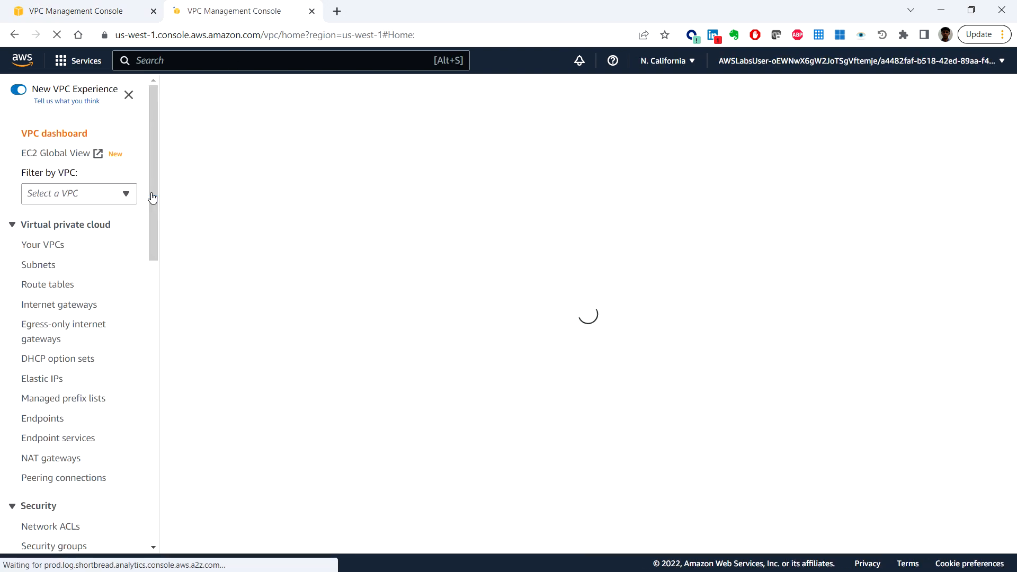
pyautogui.scroll(-3, 81, 343)
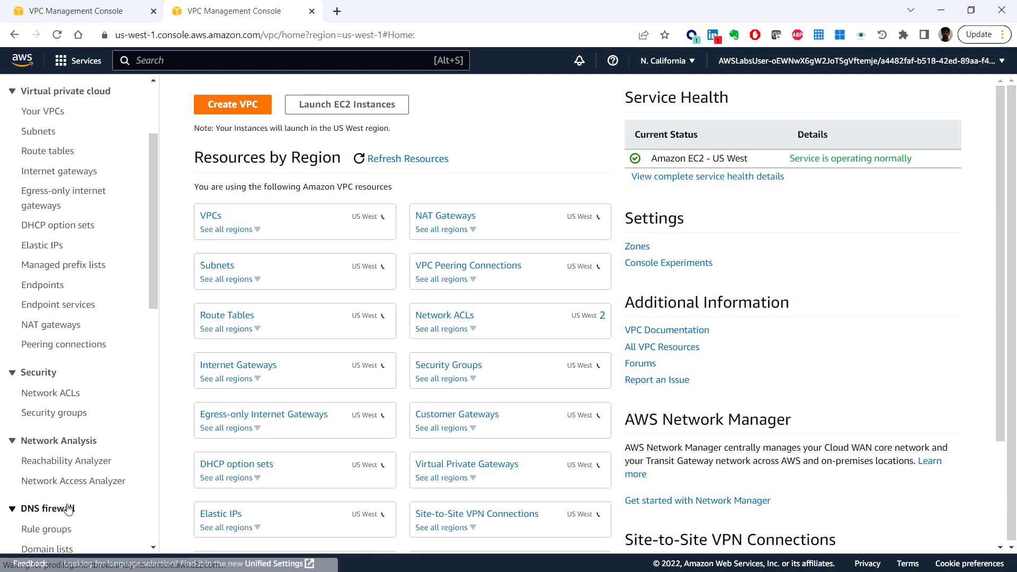
pyautogui.scroll(-4, 66, 503)
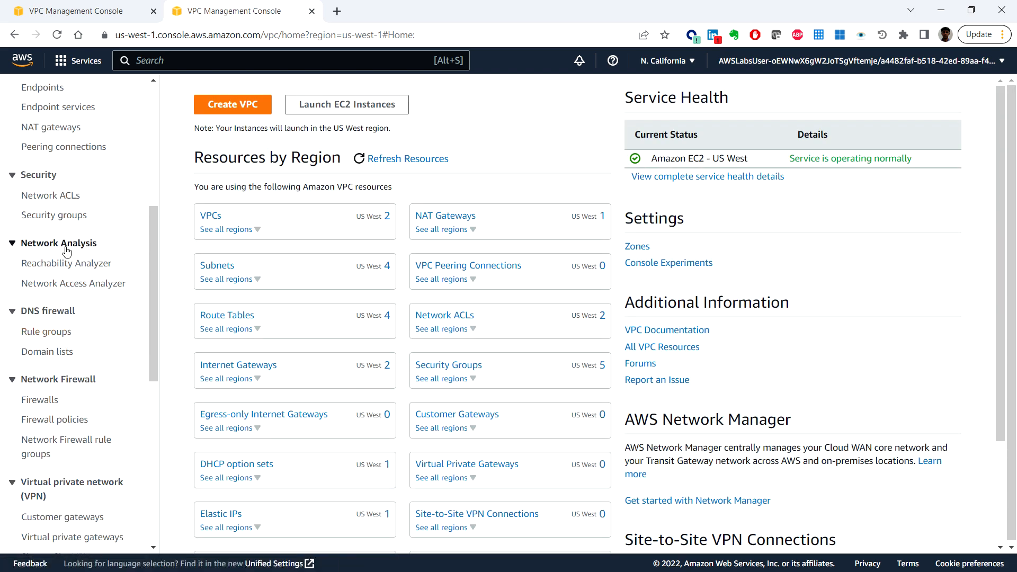
pyautogui.click(66, 216)
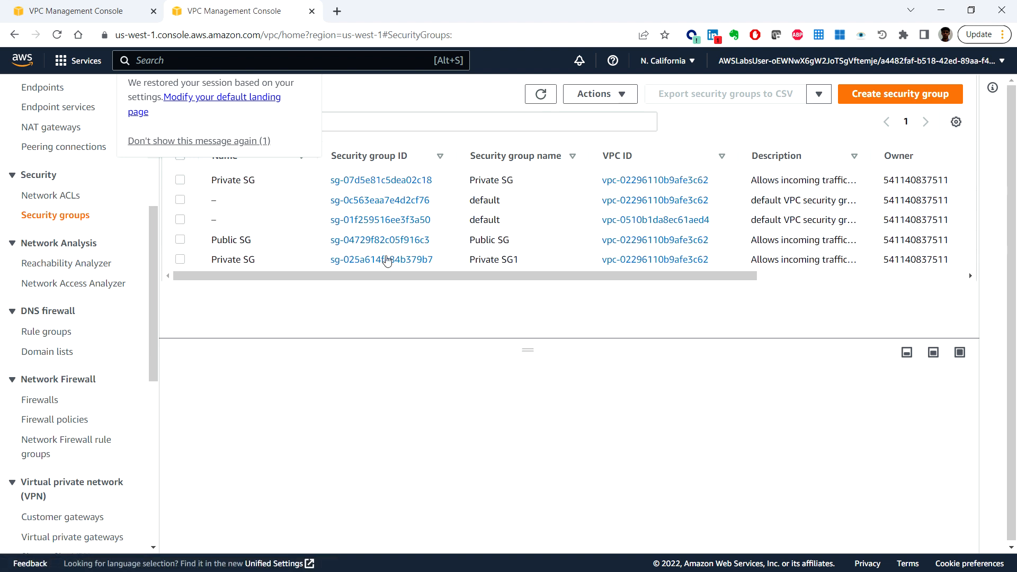
# Step: Examine the inbound and outbound rules of the Private SG1 security group
pyautogui.click(180, 260)
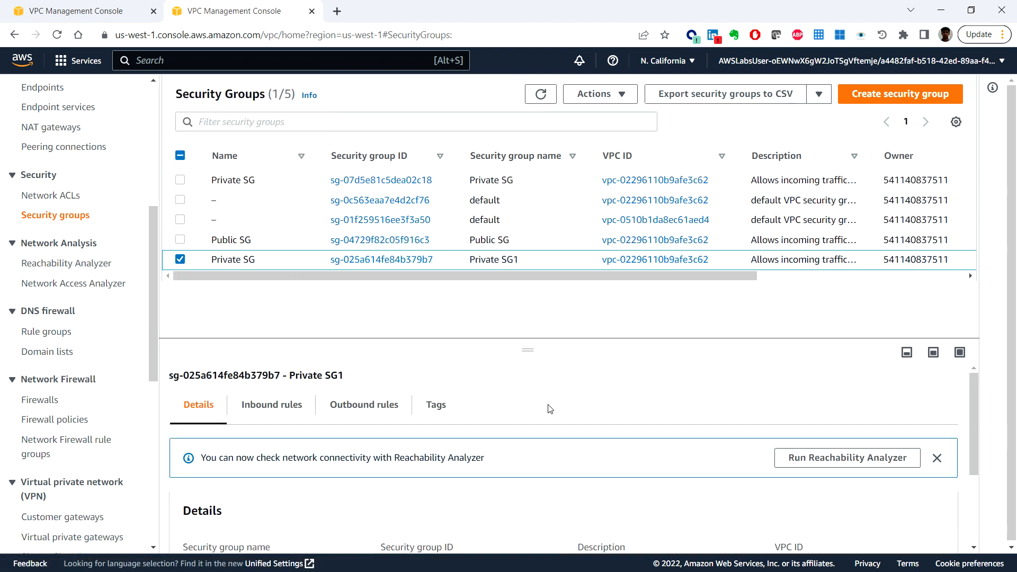
pyautogui.click(296, 404)
pyautogui.scroll(-2, 454, 399)
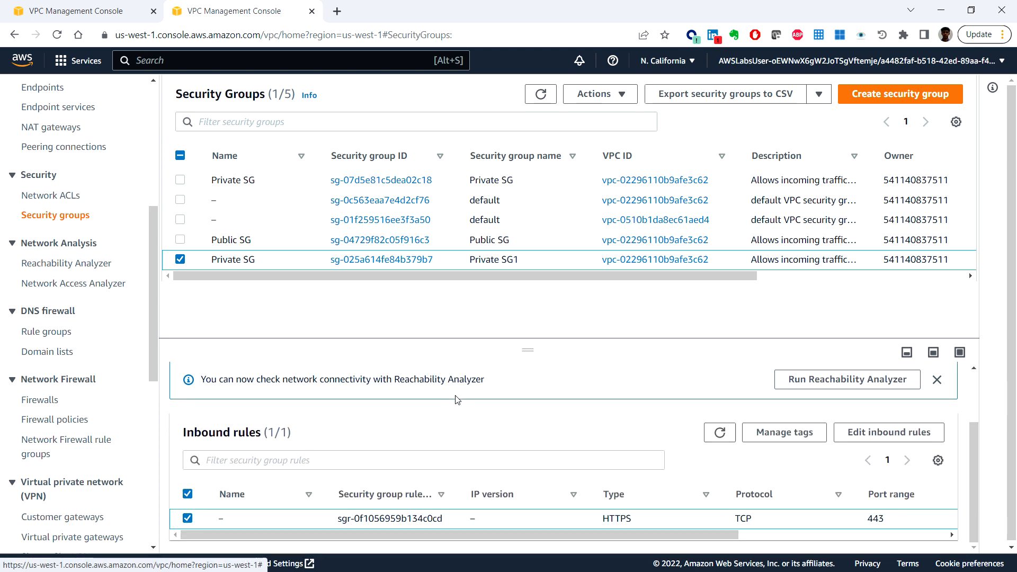
pyautogui.scroll(1, 454, 403)
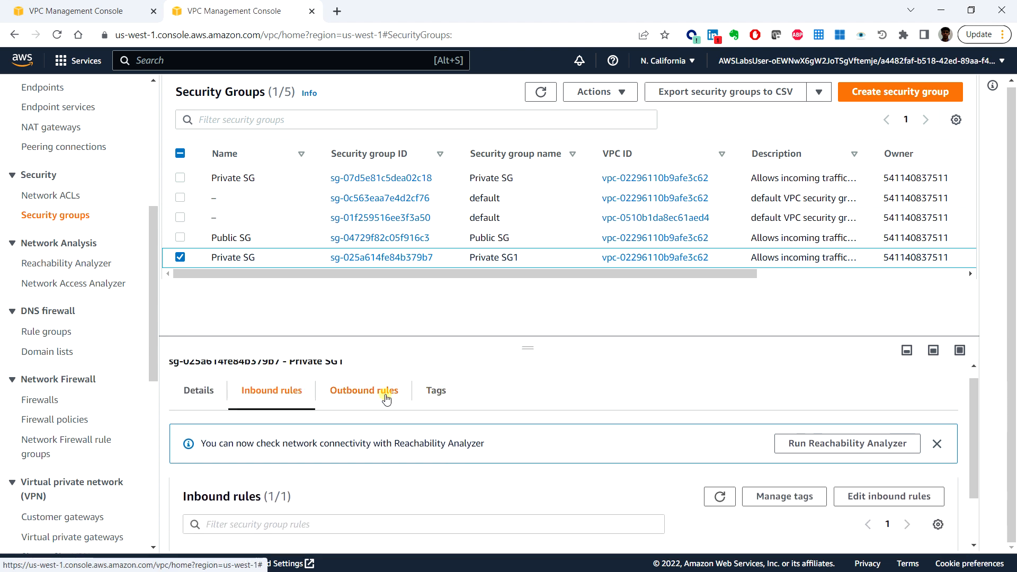
pyautogui.click(386, 395)
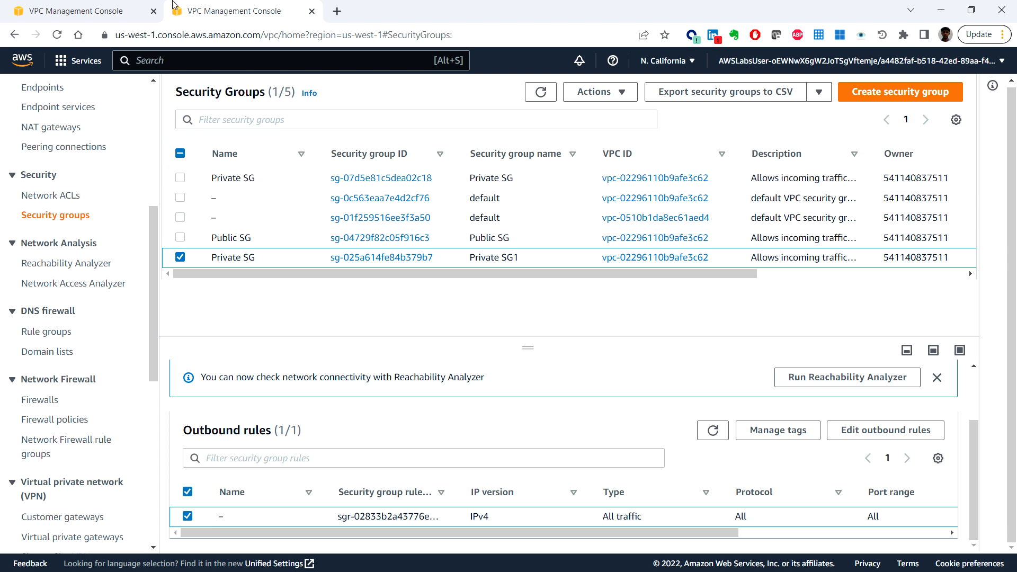
# Step: Return to the first browser tab, go to the EC2 service and open its instances list
pyautogui.click(50, 4)
pyautogui.click(270, 61)
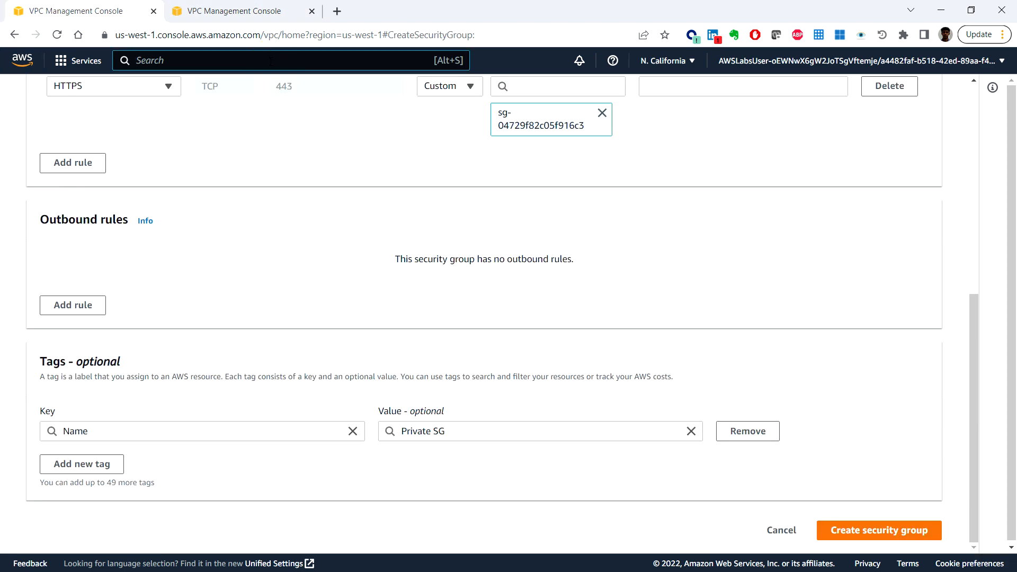
pyautogui.write('ec')
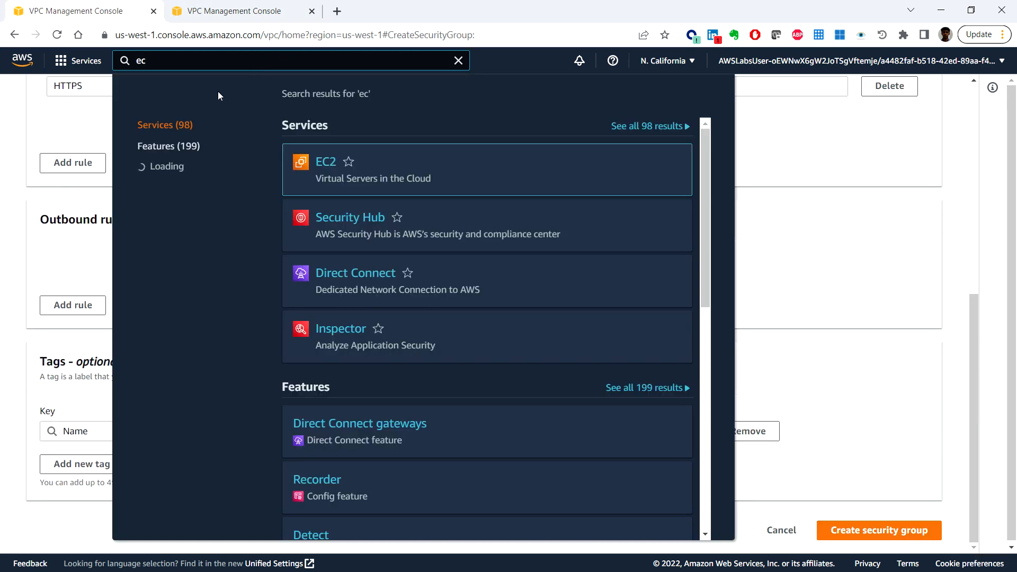
pyautogui.click(326, 162)
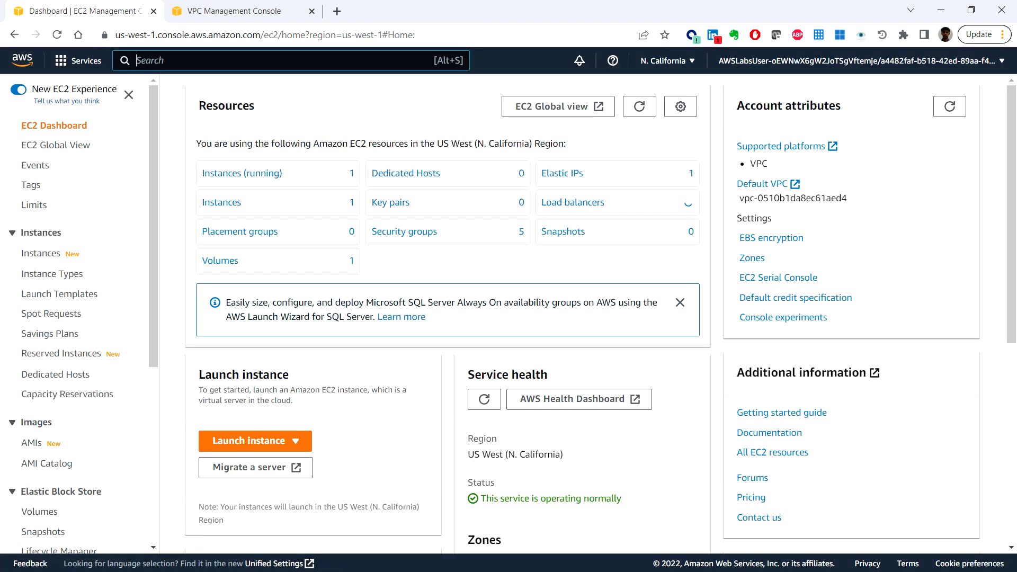
pyautogui.click(48, 255)
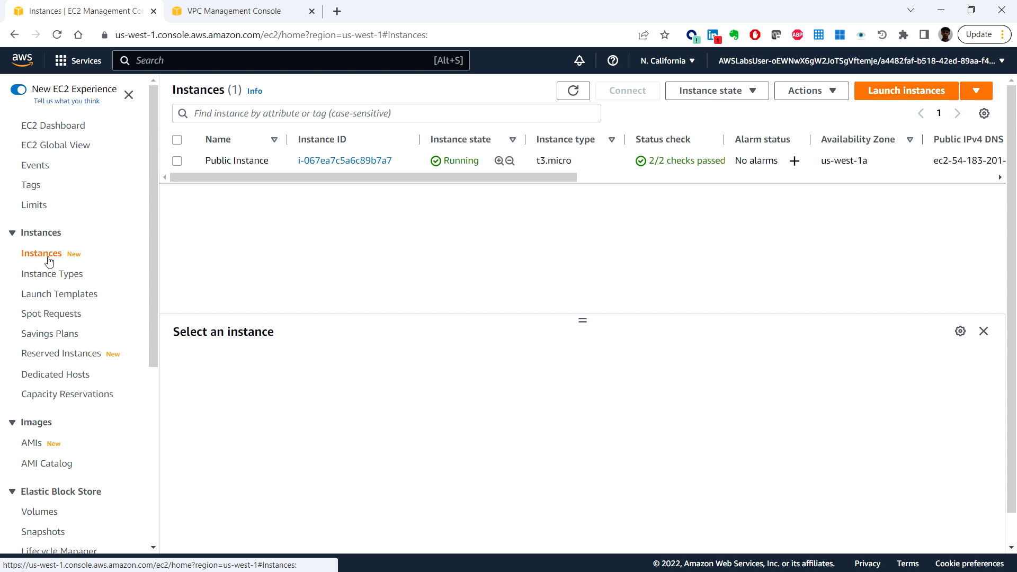
# Step: Start launching a new EC2 instance and name it Private Instance
pyautogui.click(914, 93)
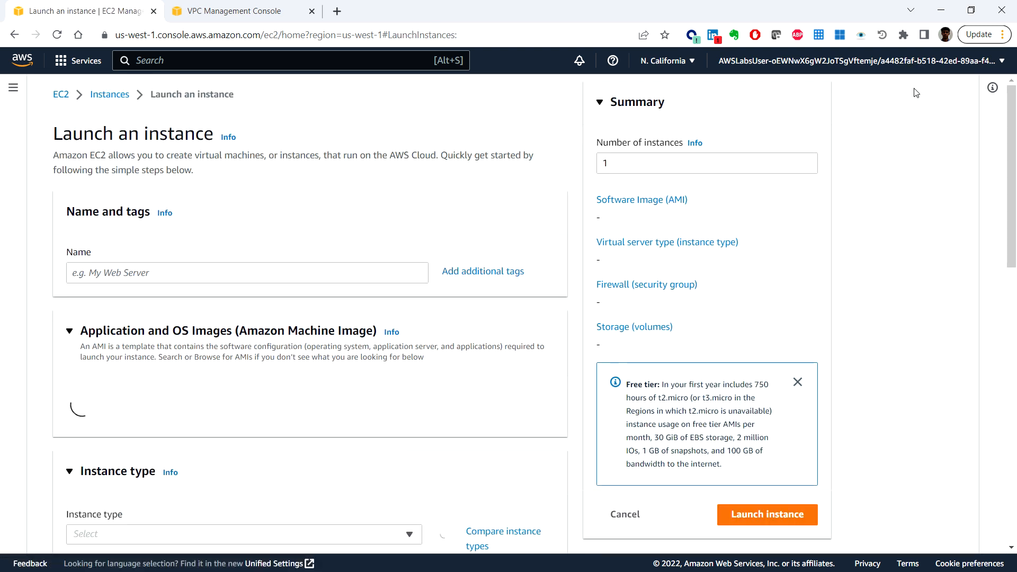
pyautogui.click(203, 277)
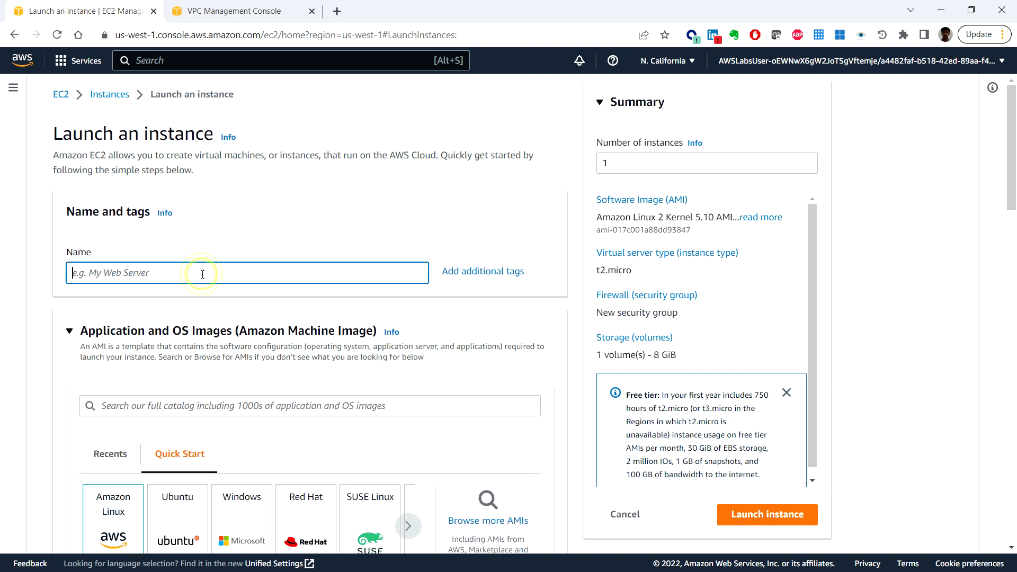
pyautogui.write('Private Instance')
# Step: Keep the Amazon Linux 2 AMI for the new instance and set its instance type to t3.micro
pyautogui.scroll(-1, 194, 371)
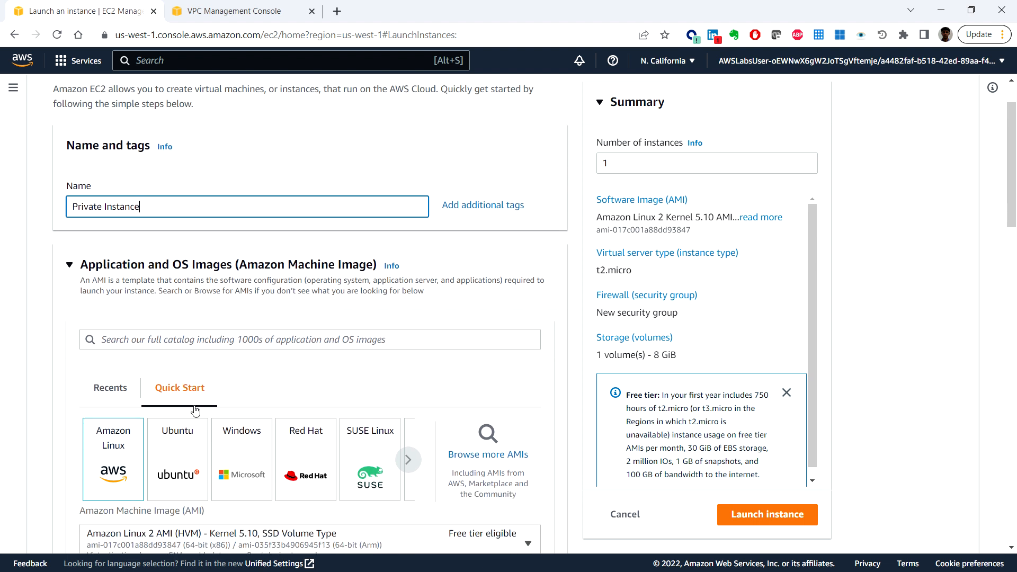
pyautogui.scroll(-3, 192, 427)
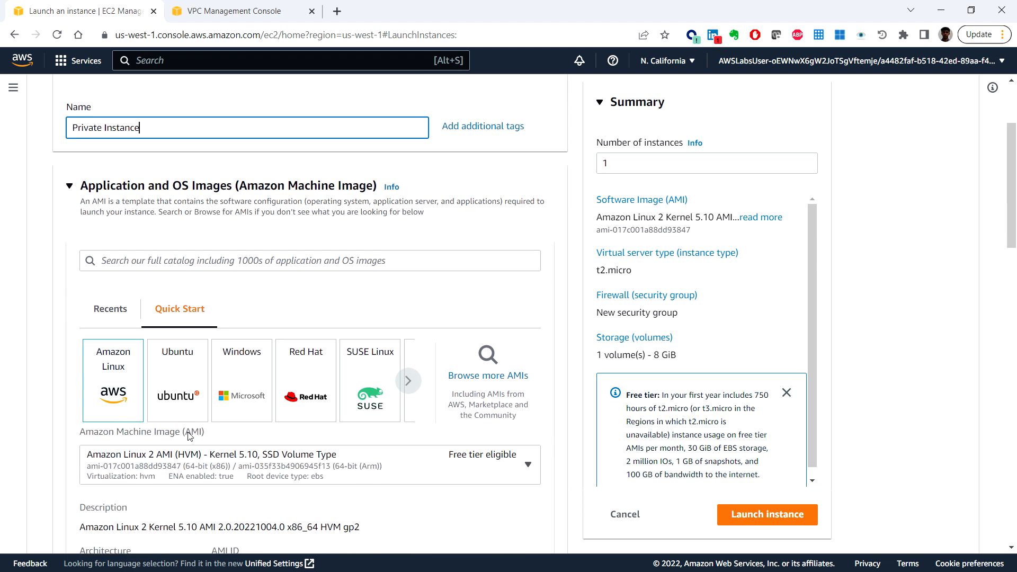
pyautogui.scroll(-1, 270, 430)
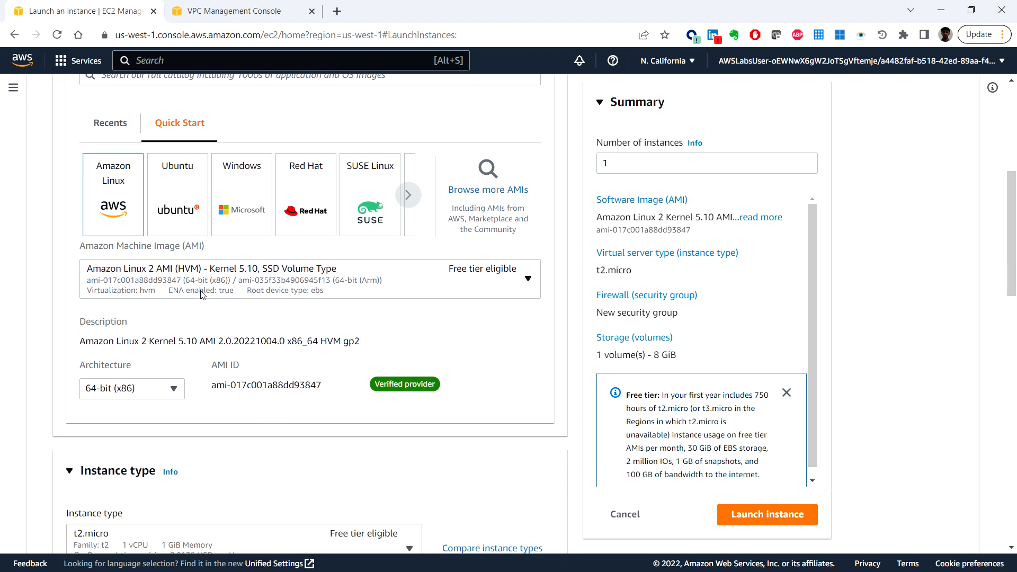
pyautogui.scroll(-1, 246, 341)
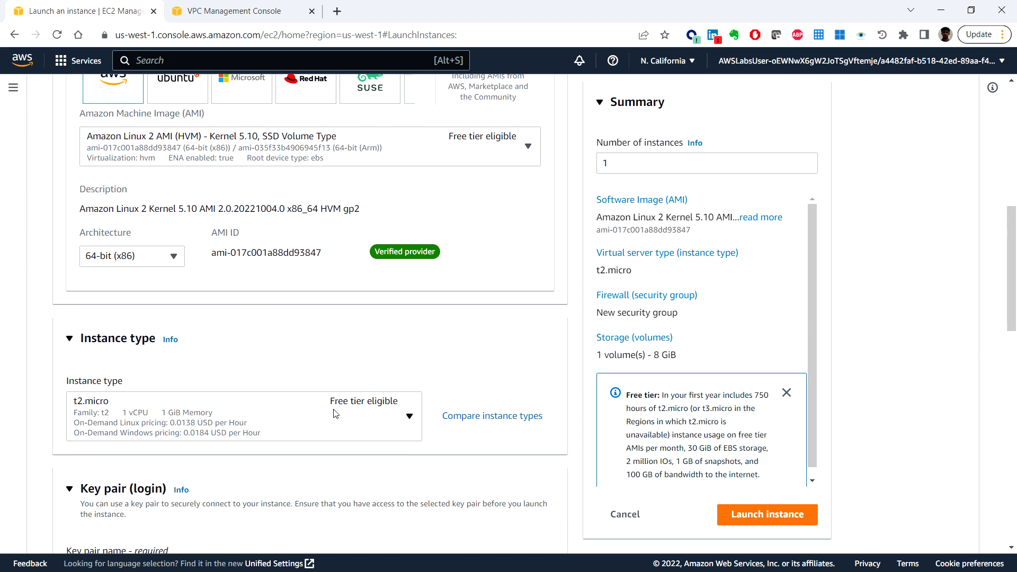
pyautogui.click(310, 421)
pyautogui.scroll(-5, 257, 341)
pyautogui.scroll(-3, 256, 341)
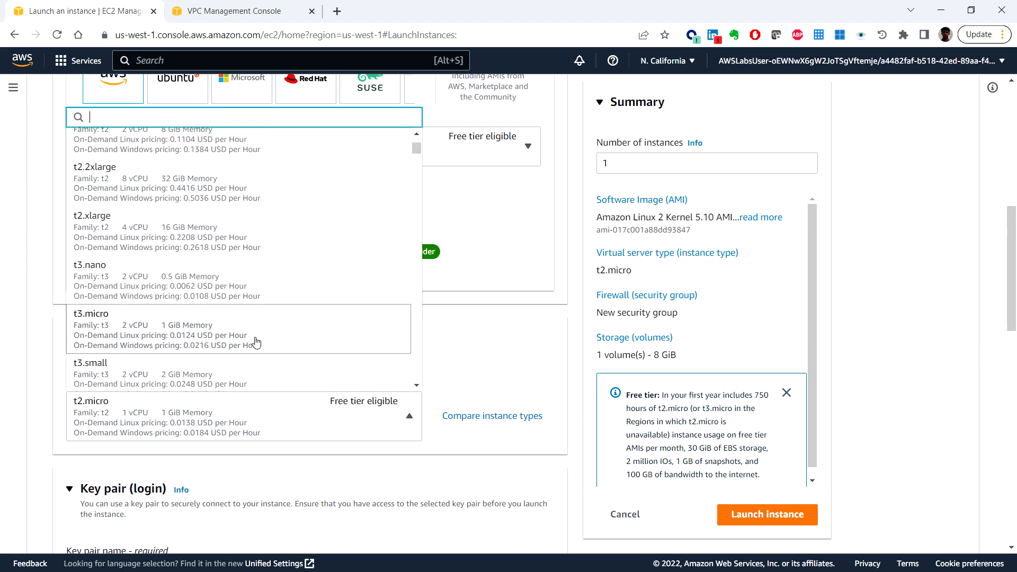
pyautogui.click(234, 272)
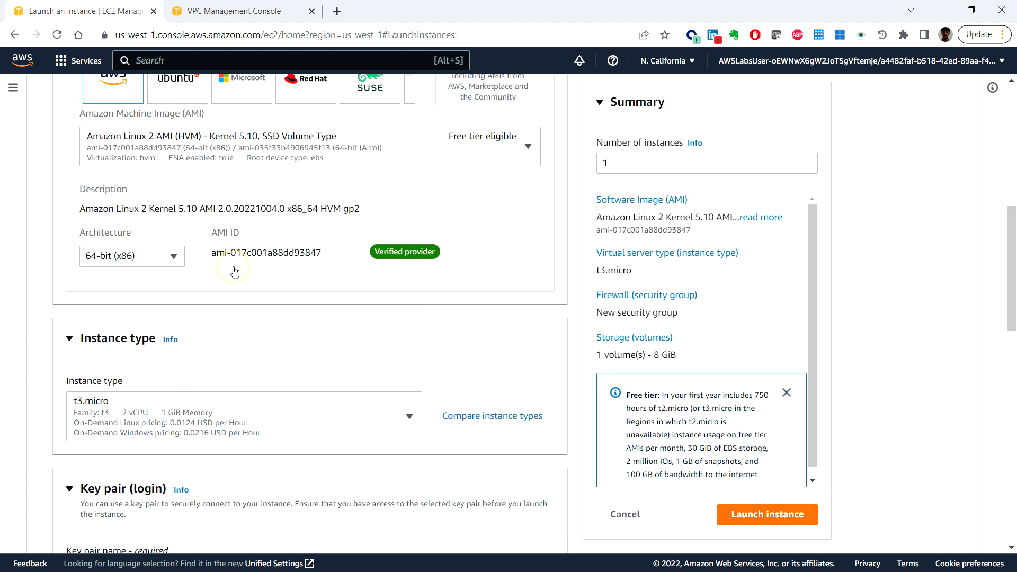
# Step: Set the instance's key pair option to Proceed without a key pair
pyautogui.scroll(-2, 395, 486)
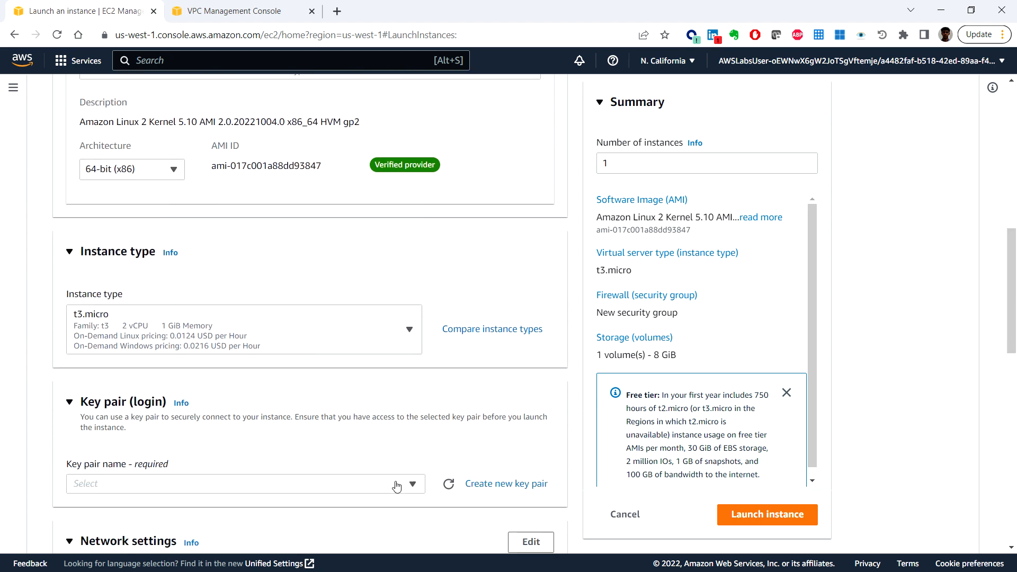
pyautogui.click(401, 444)
pyautogui.click(328, 478)
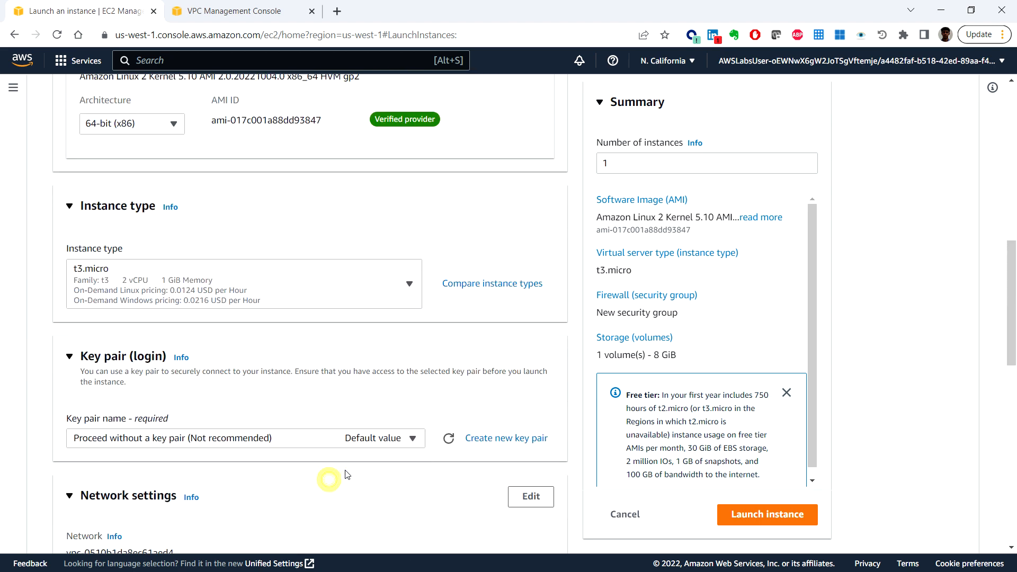
# Step: Edit the instance's network settings to use the ACG Lab VPC and keep the Private Subnet selected
pyautogui.scroll(-3, 366, 474)
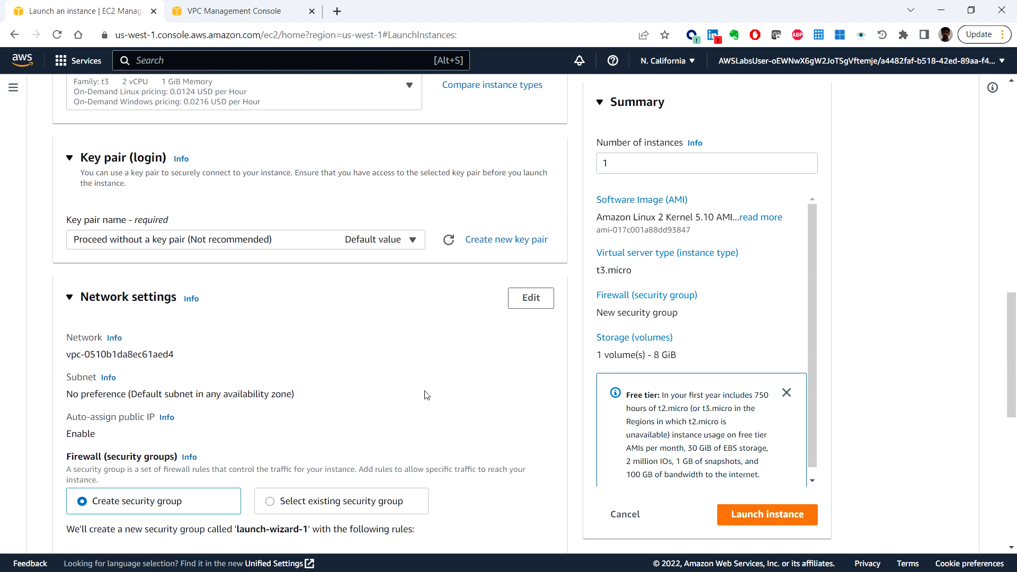
pyautogui.scroll(-1, 427, 394)
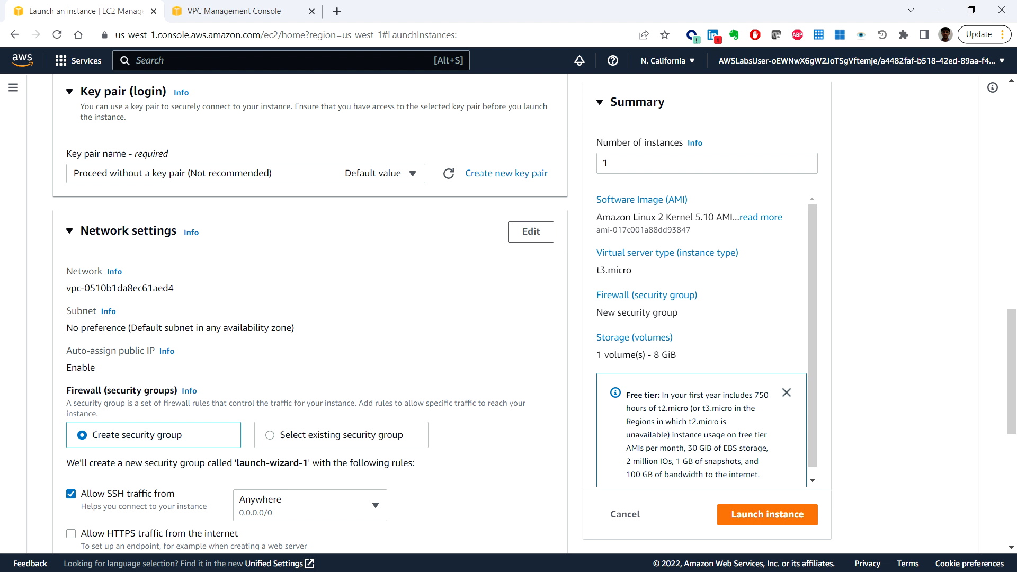
pyautogui.click(534, 234)
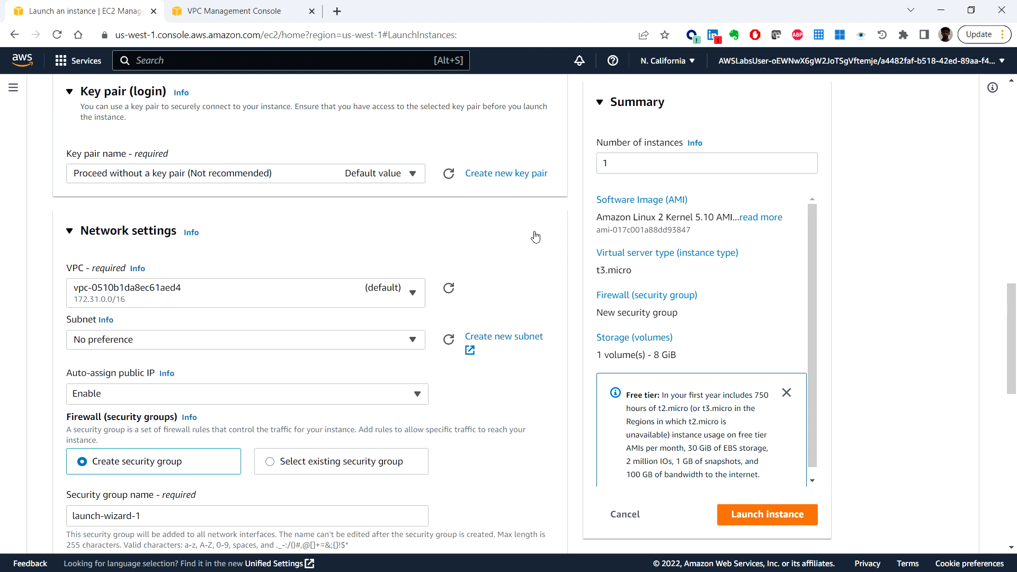
pyautogui.click(245, 301)
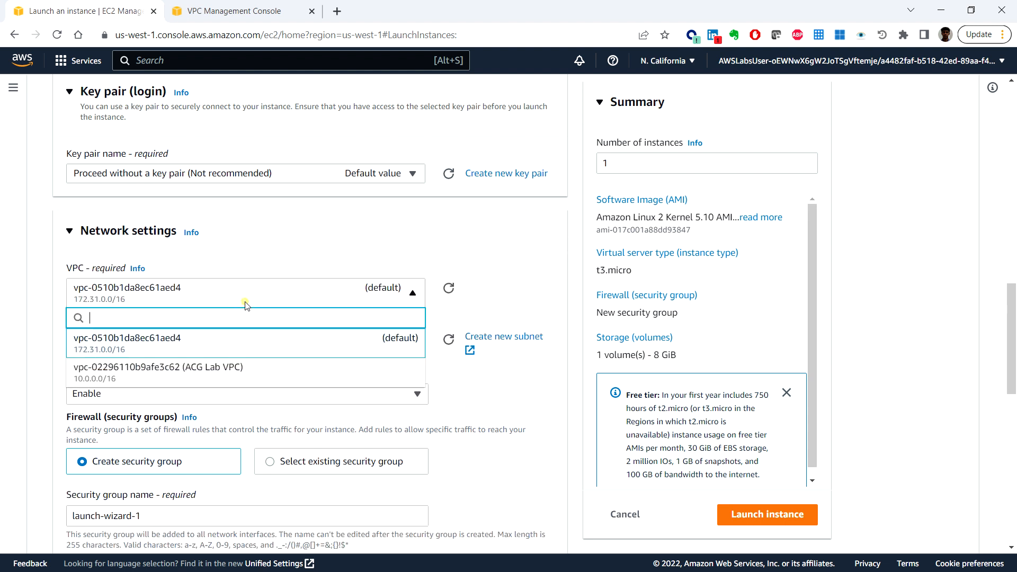
pyautogui.click(227, 375)
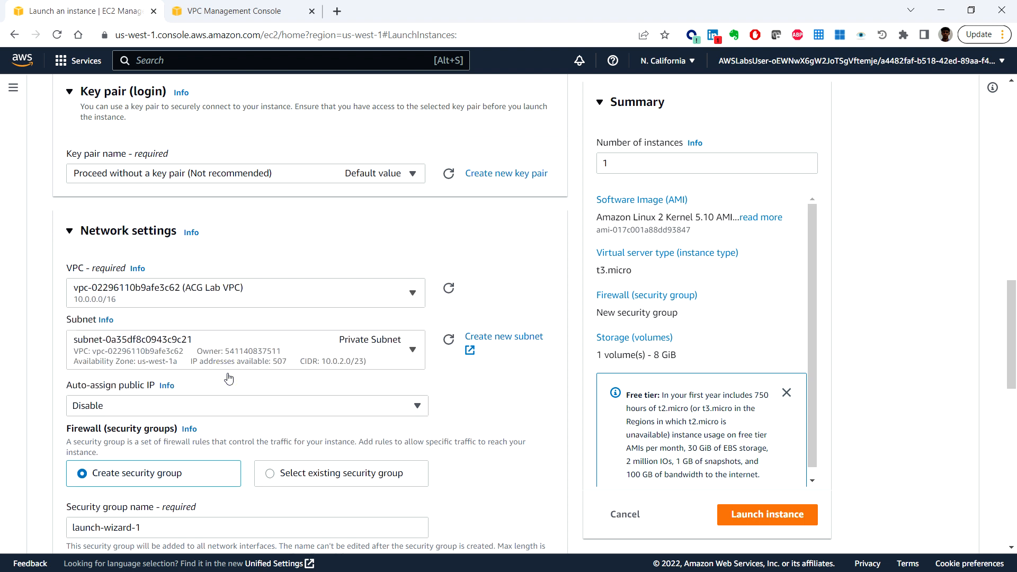
pyautogui.click(317, 355)
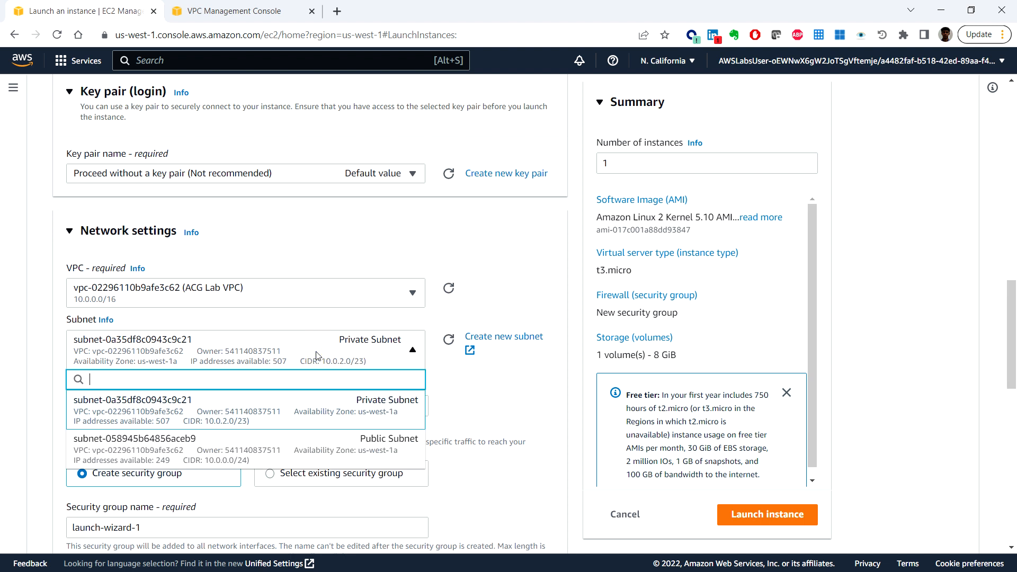
pyautogui.click(317, 356)
# Step: Assign the existing Private SG security group to the instance and expand the advanced network configuration
pyautogui.scroll(-3, 320, 333)
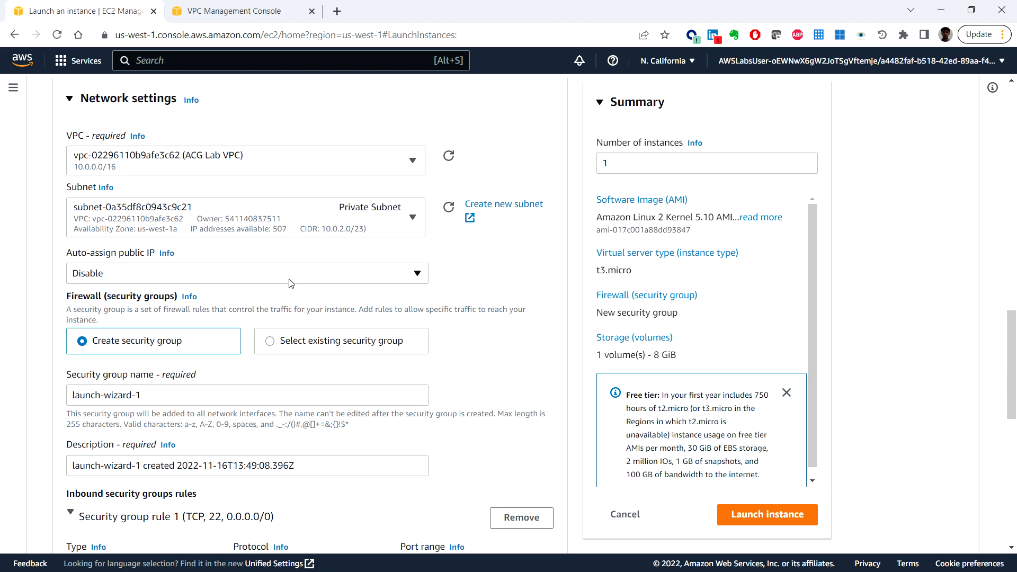
pyautogui.click(271, 342)
pyautogui.scroll(-3, 366, 318)
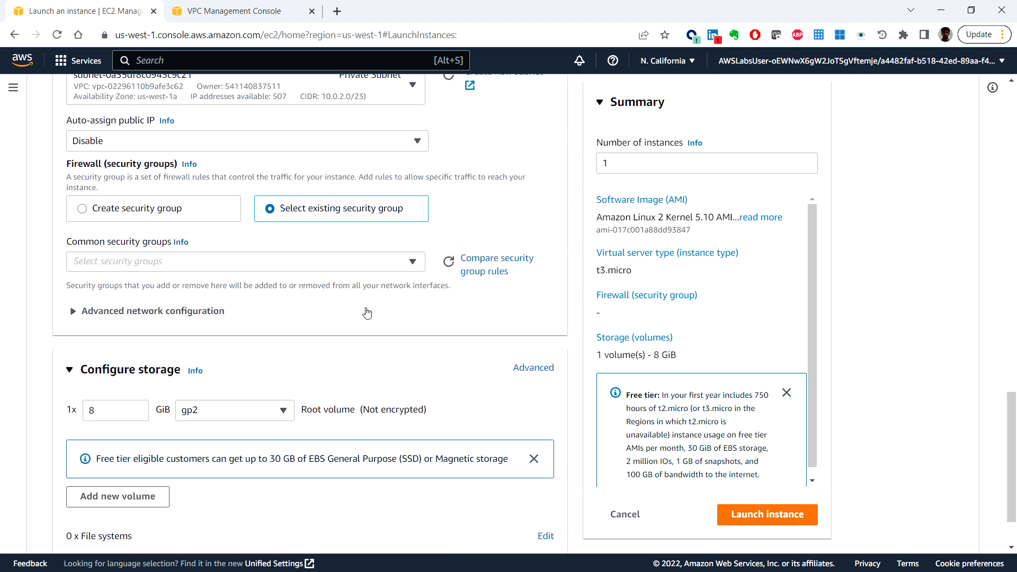
pyautogui.click(375, 265)
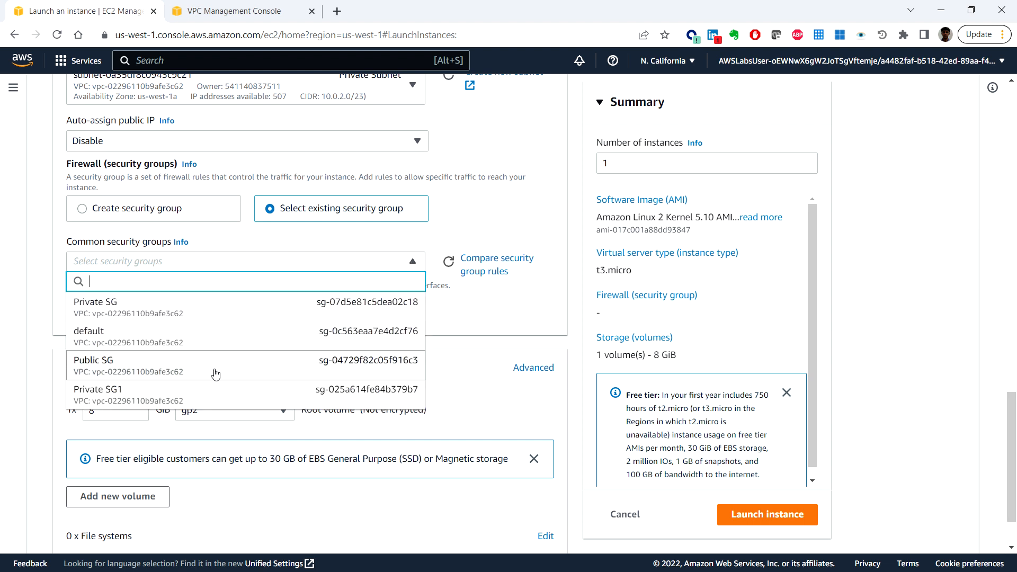
pyautogui.click(244, 311)
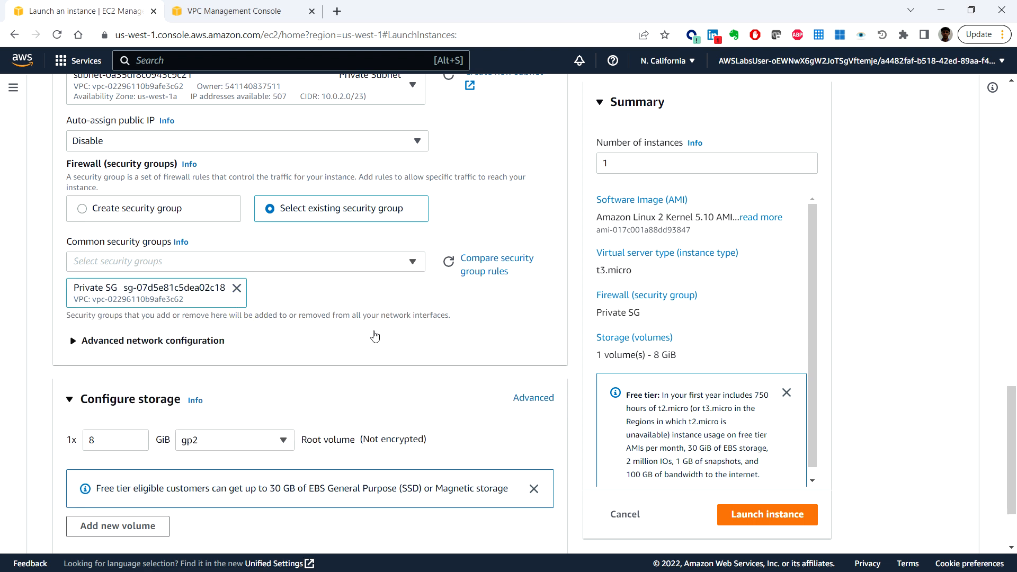
pyautogui.click(250, 344)
pyautogui.scroll(-1, 389, 345)
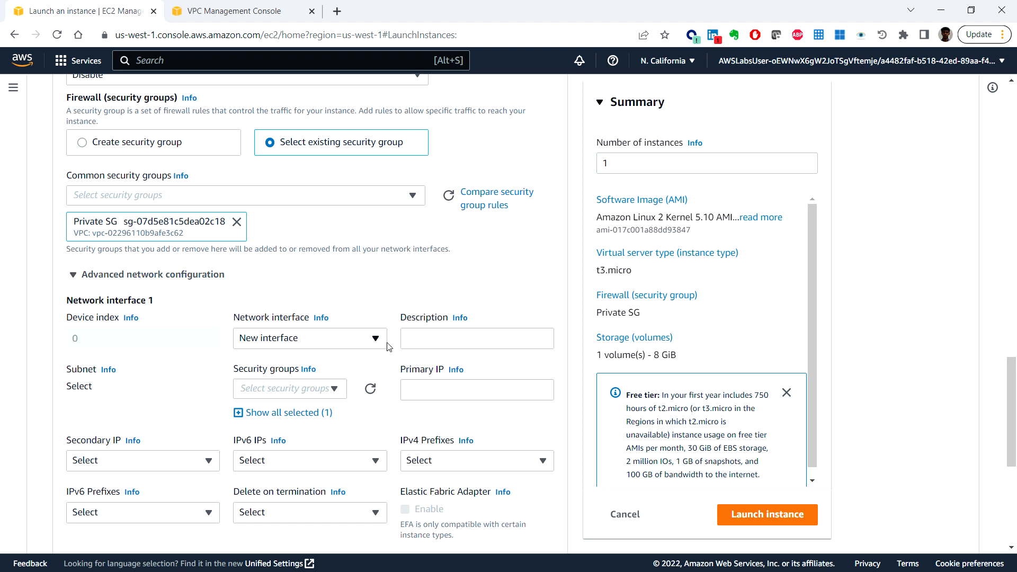
# Step: Expand the instance's advanced details and set the IAM instance profile to EC2InstProfile
pyautogui.scroll(-5, 388, 344)
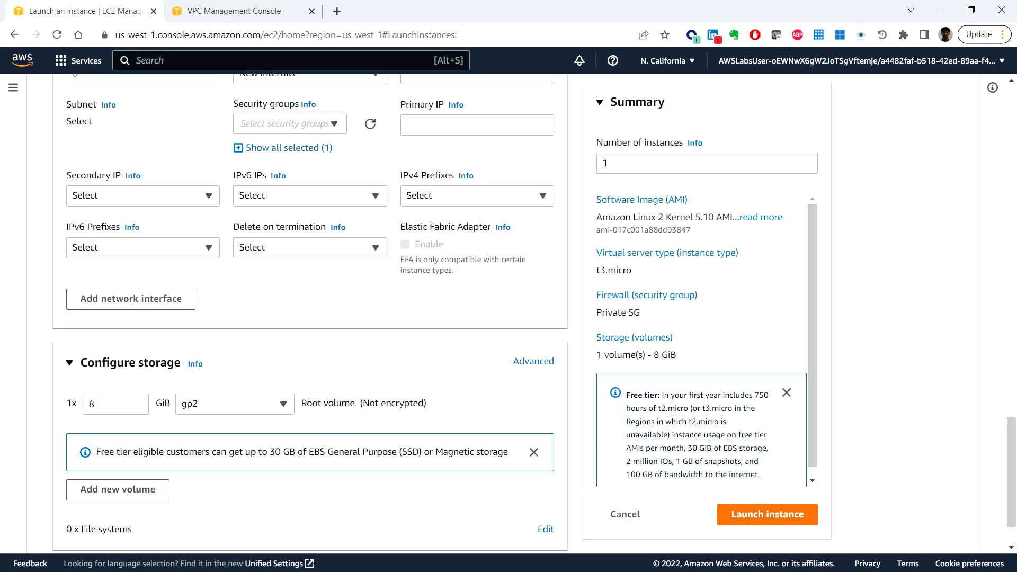
pyautogui.scroll(-1, 181, 432)
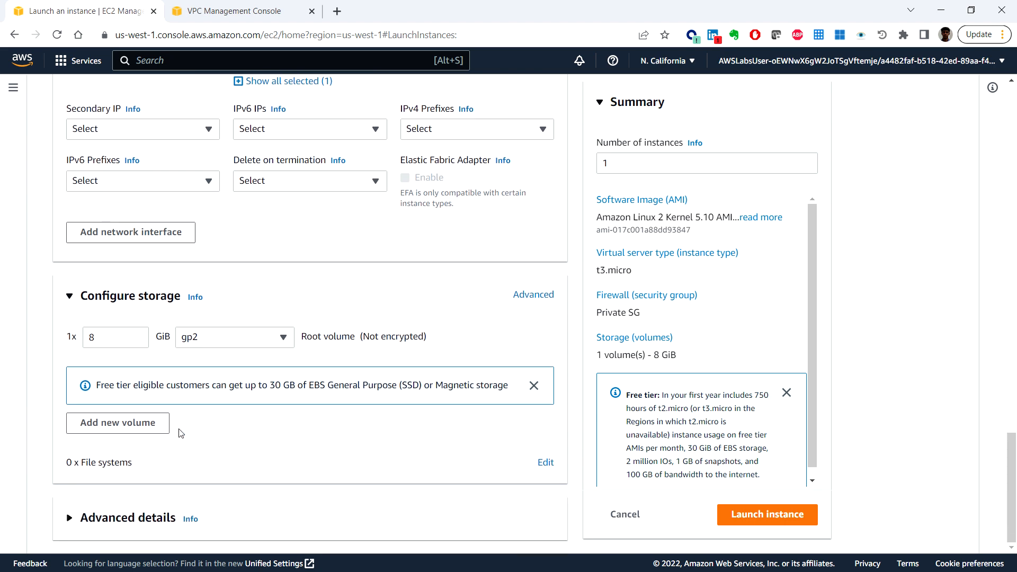
pyautogui.click(70, 518)
pyautogui.scroll(-3, 78, 522)
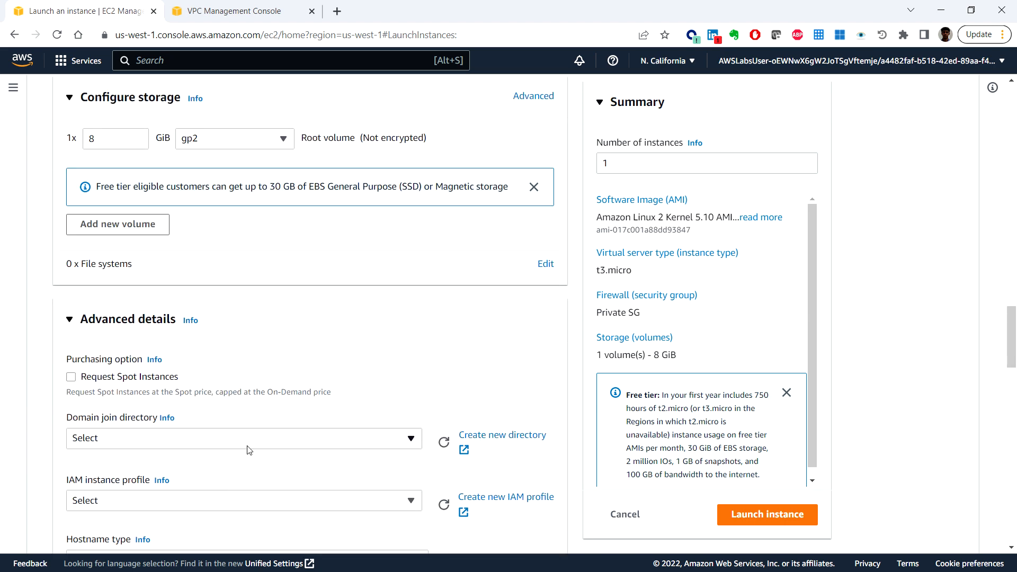
pyautogui.scroll(-2, 265, 473)
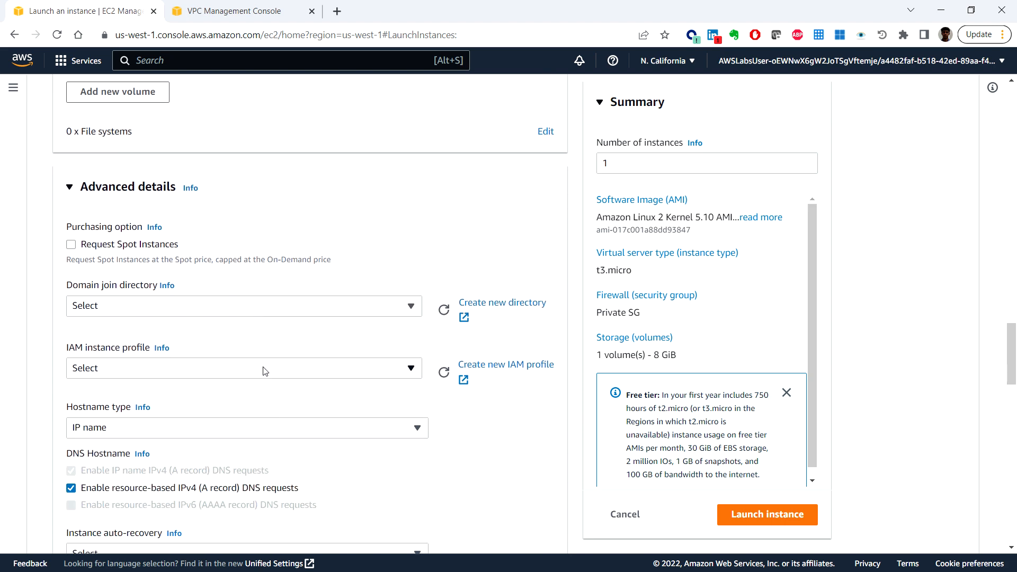
pyautogui.click(247, 368)
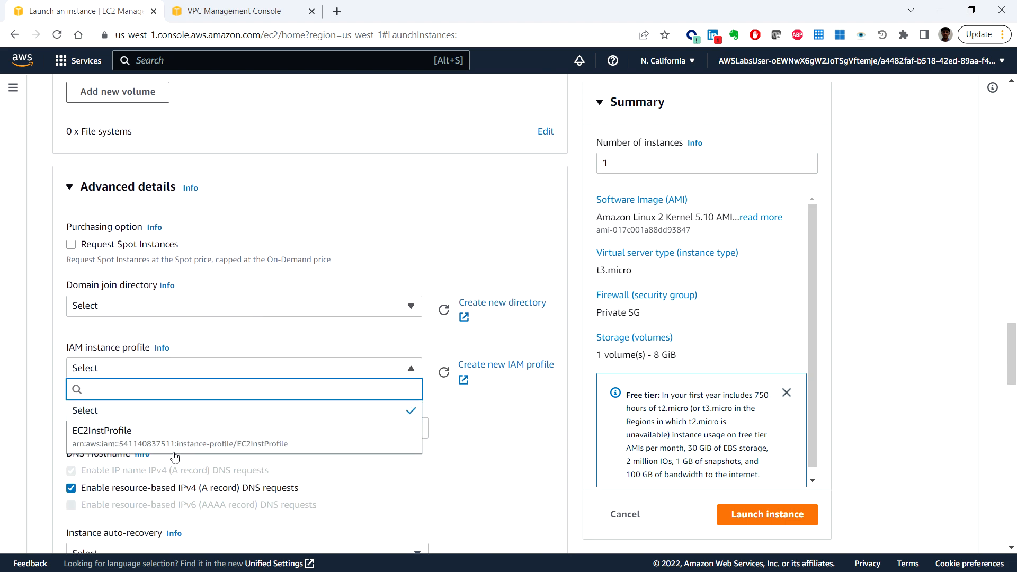
pyautogui.click(198, 440)
# Step: Launch the instance with the remaining settings at their defaults and view all instances
pyautogui.scroll(-2, 355, 459)
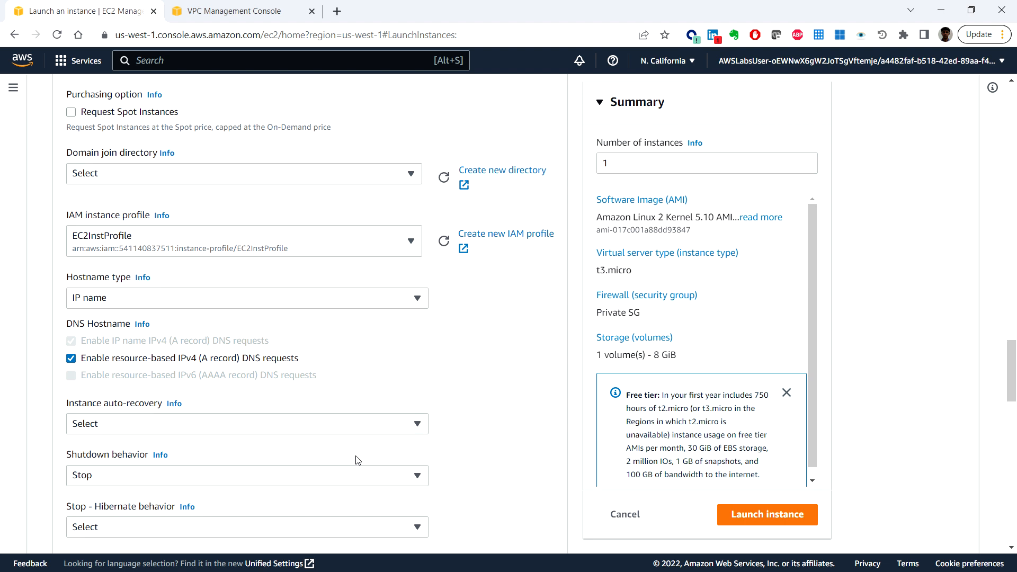
pyautogui.scroll(-2, 360, 460)
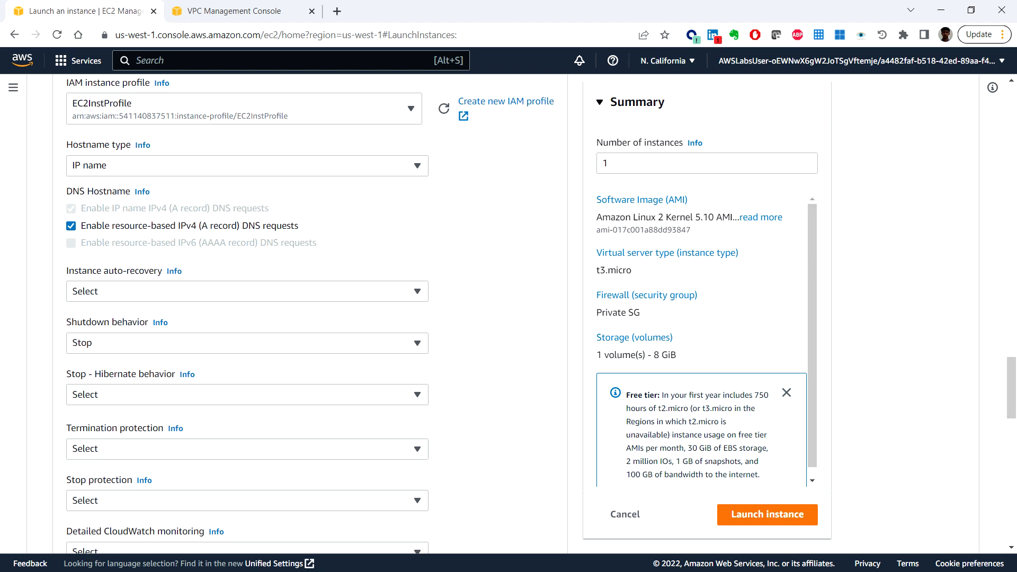
pyautogui.scroll(-15, 511, 444)
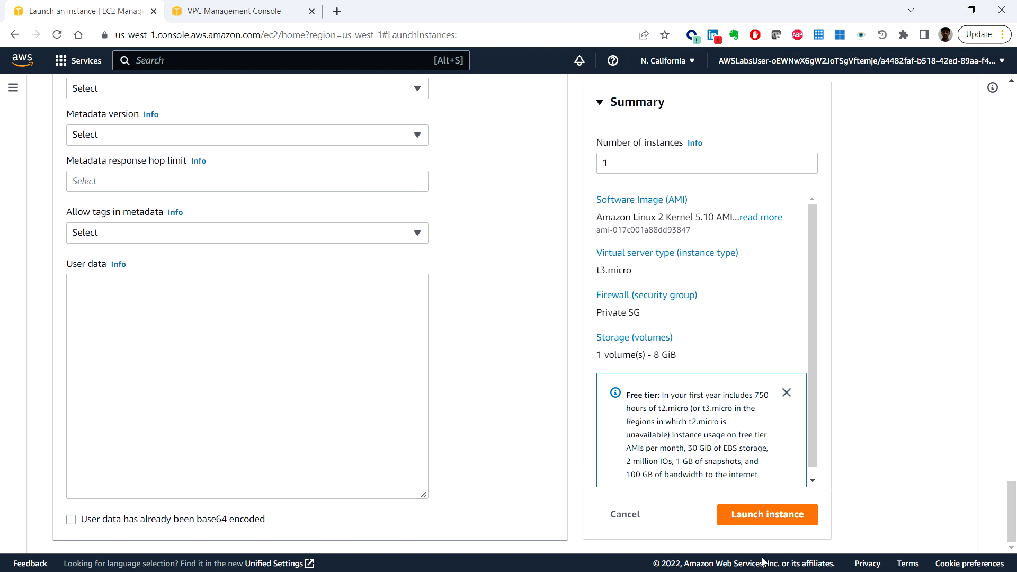
pyautogui.click(777, 522)
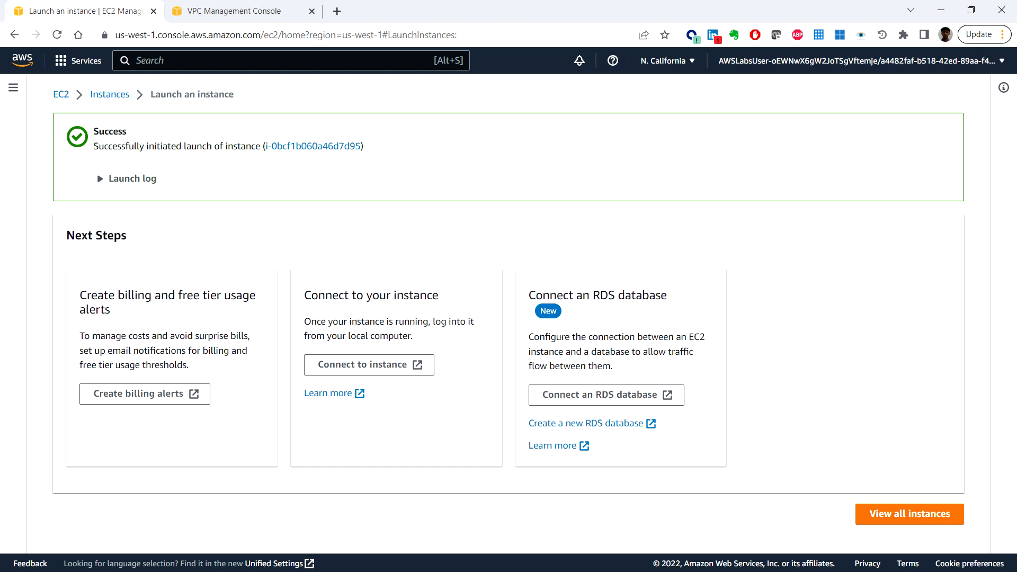
pyautogui.click(919, 512)
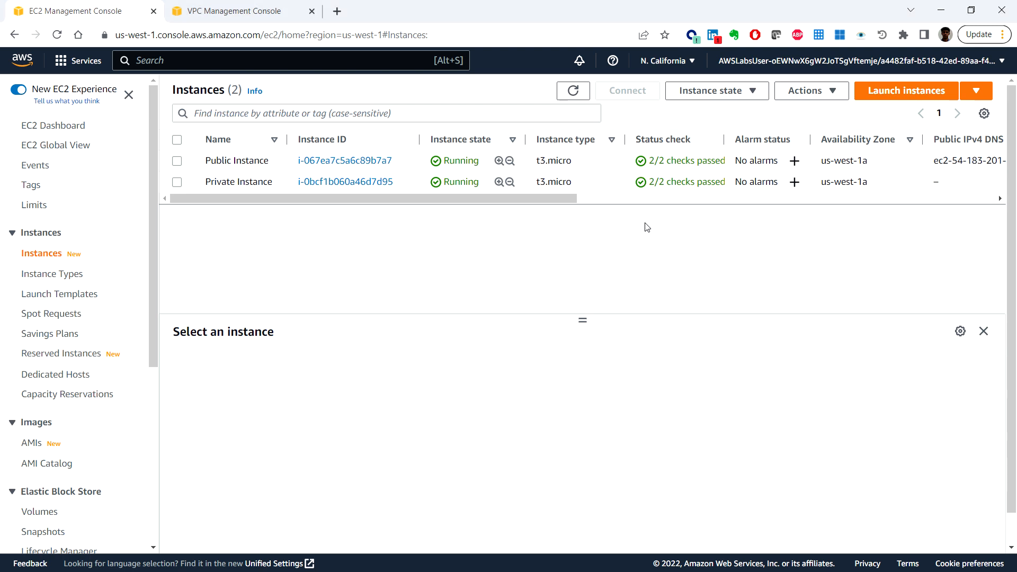
# Step: Select Private Instance in the instances list and connect to it through Session Manager
pyautogui.click(176, 183)
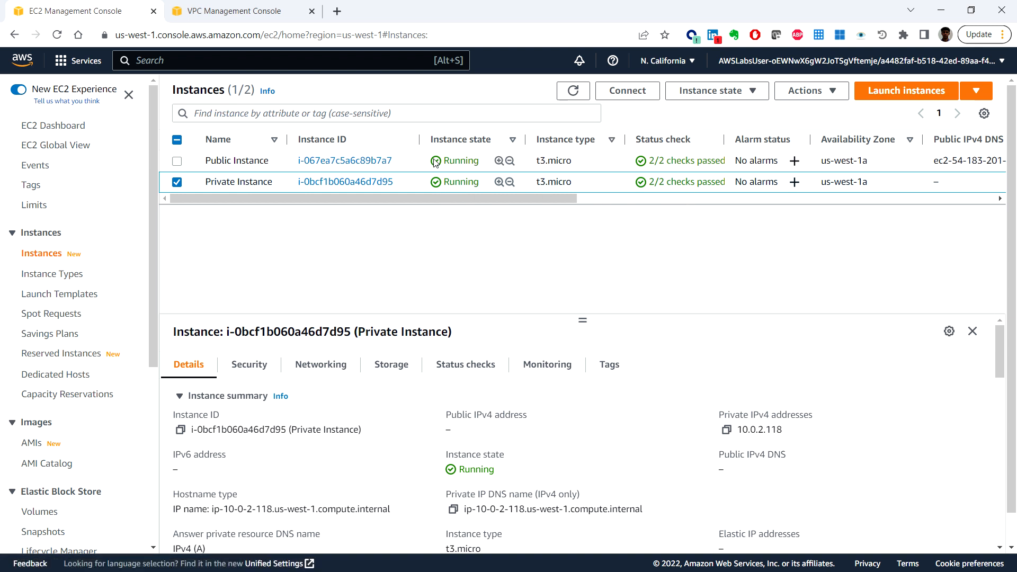
pyautogui.click(627, 91)
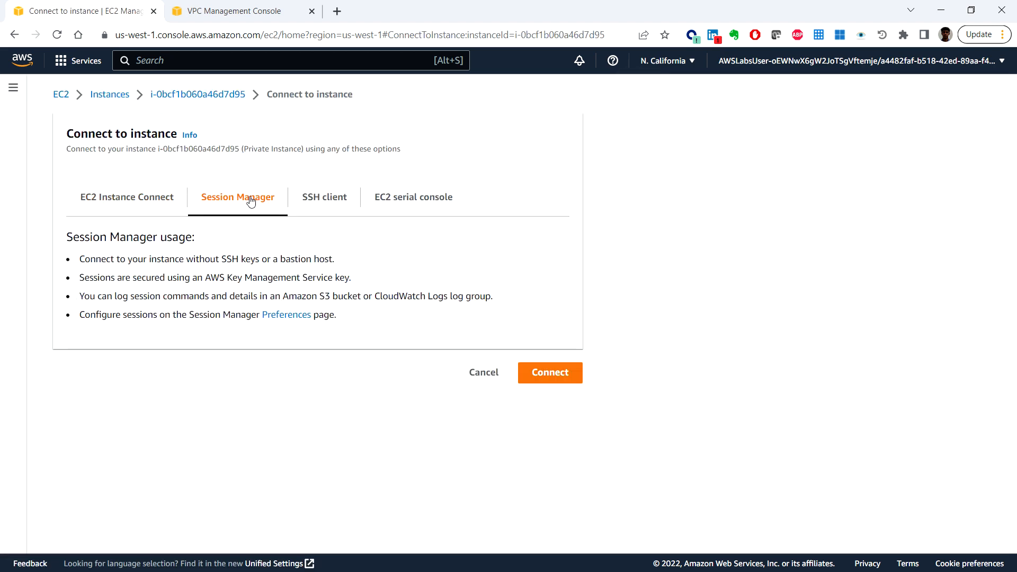
pyautogui.click(554, 373)
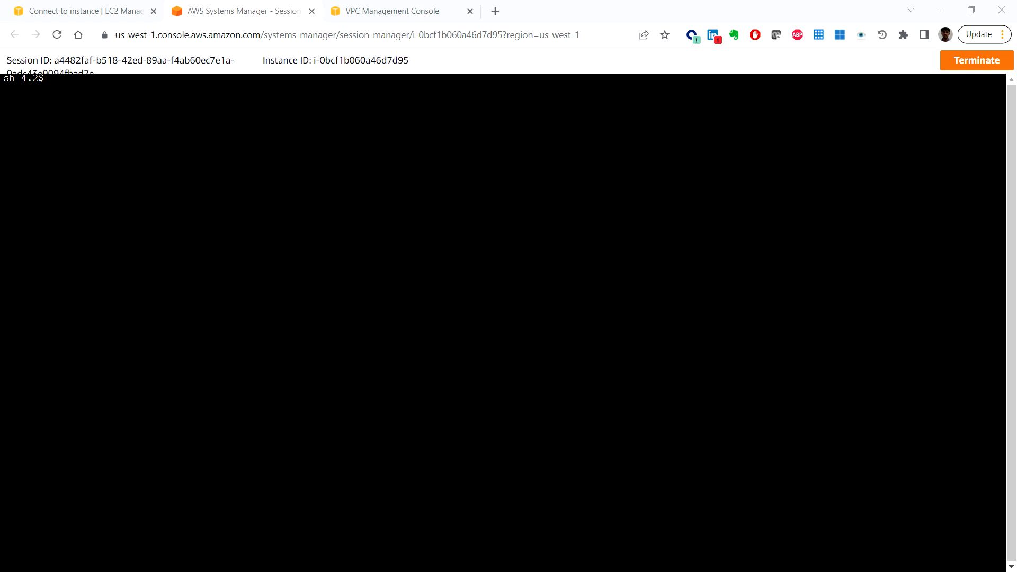
# Step: Change to the home directory in the session terminal with cd ~
pyautogui.click(133, 130)
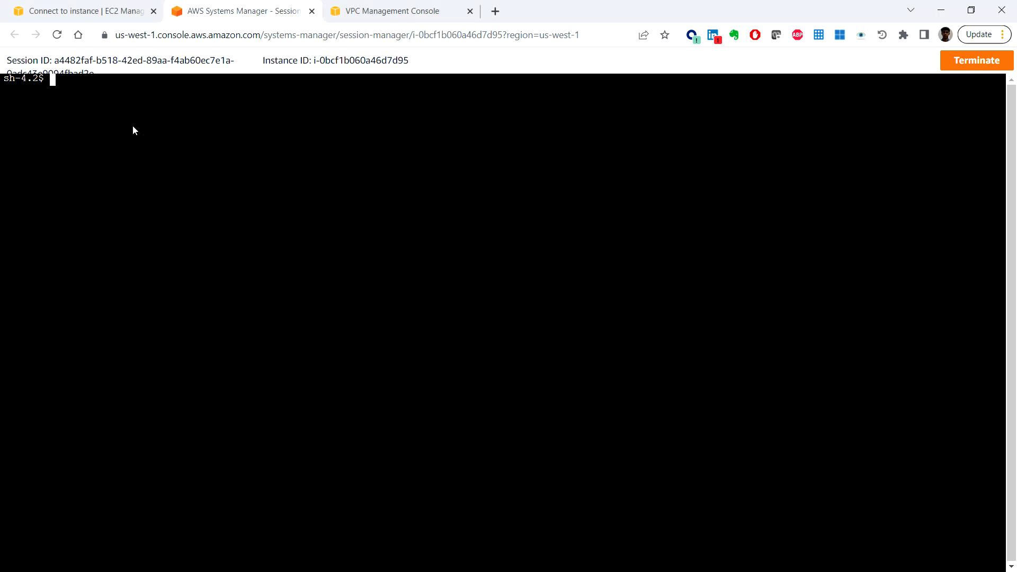
pyautogui.write('cd ~')
pyautogui.press('Return')
pyautogui.write('curl -I https')
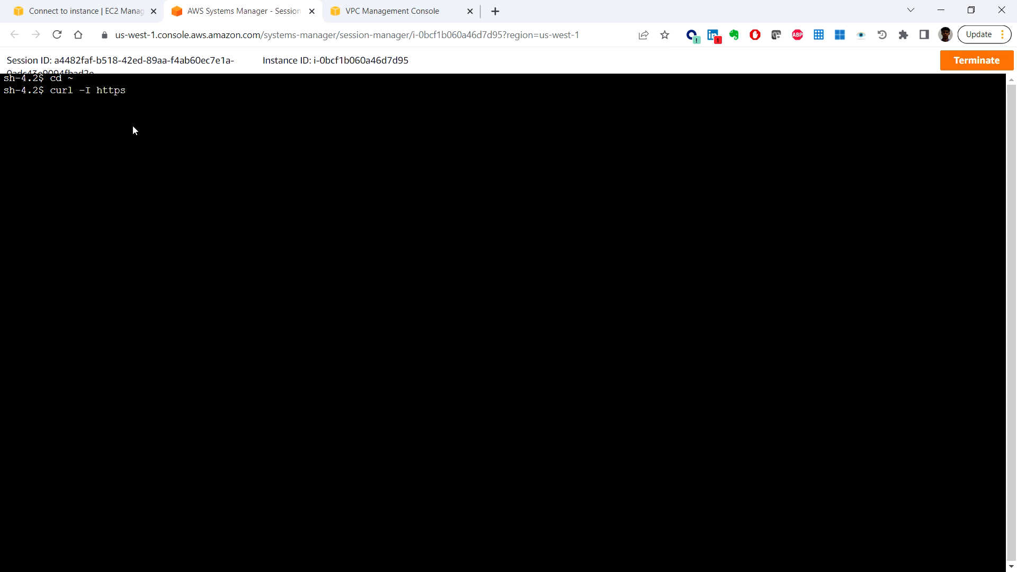
pyautogui.write('://aws.amazon.com/training/')
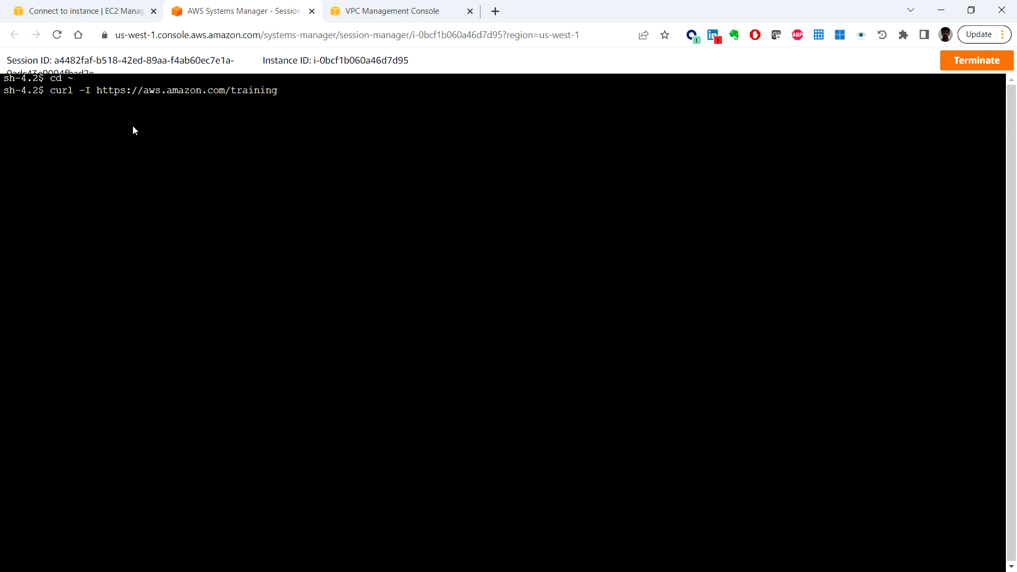
pyautogui.press('Return')
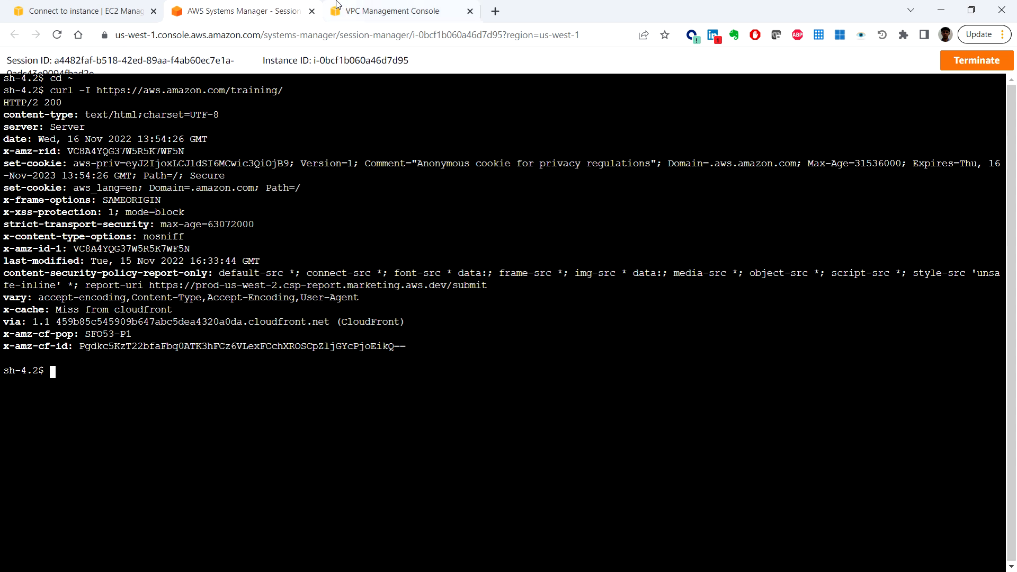
pyautogui.click(312, 11)
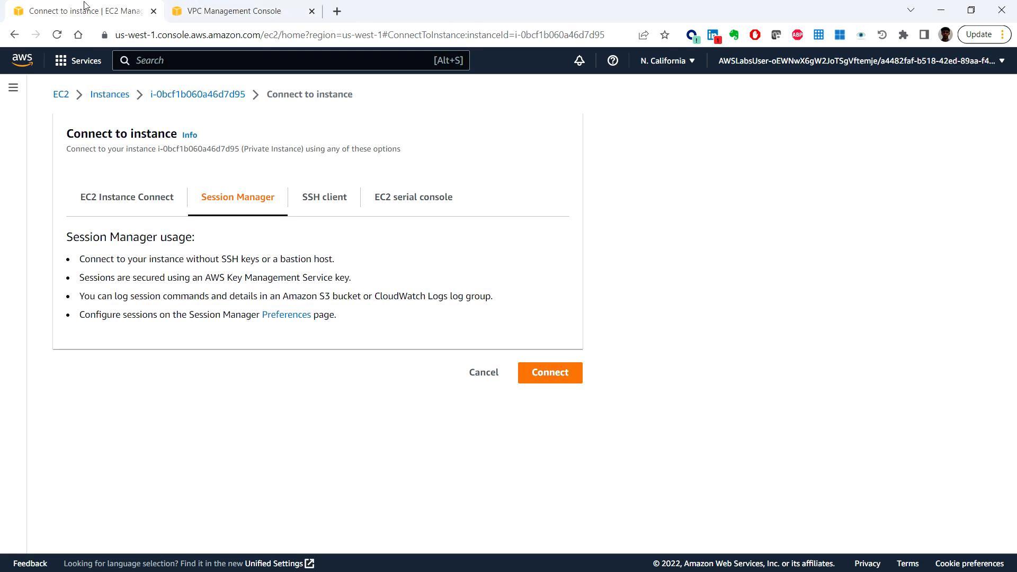